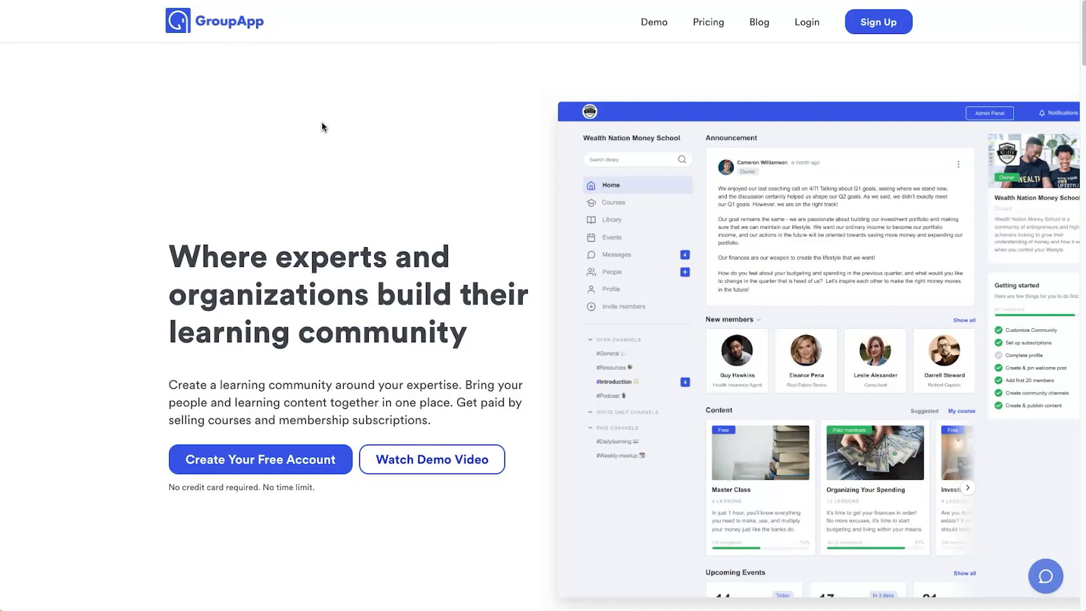
Step: Review the Build Your Community section, expanding Library, Direct Message & Group Chat, Events Calendar, and Schedule Post & Emails
{"action": "scroll", "coordinate": [144, 294], "scroll_direction": "down", "scroll_amount": 12}
{"action": "scroll", "coordinate": [140, 306], "scroll_direction": "down", "scroll_amount": 8}
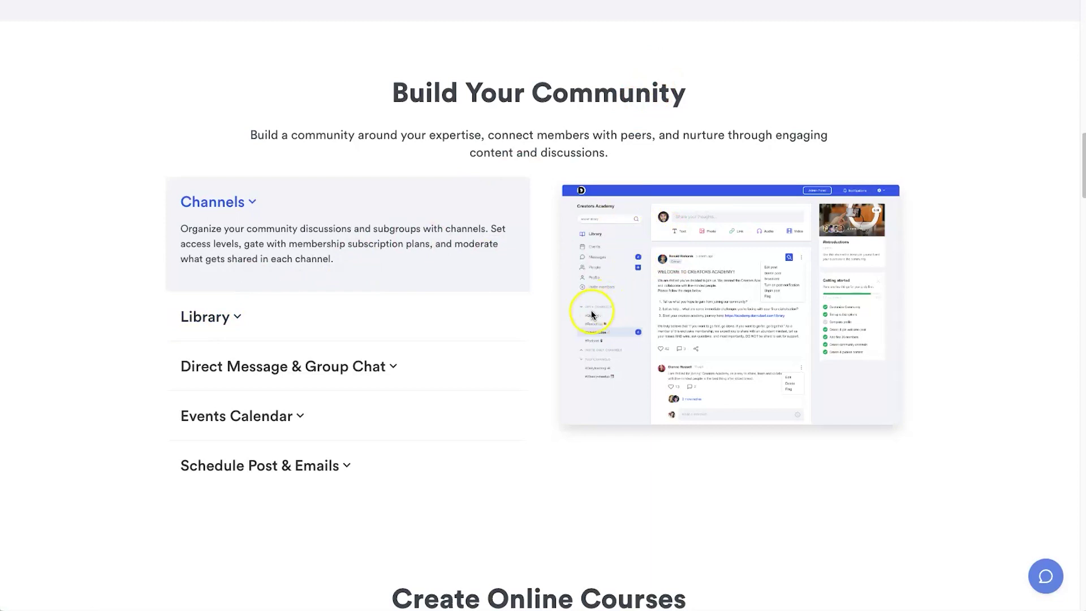
{"action": "scroll", "coordinate": [541, 304], "scroll_direction": "up", "scroll_amount": 20}
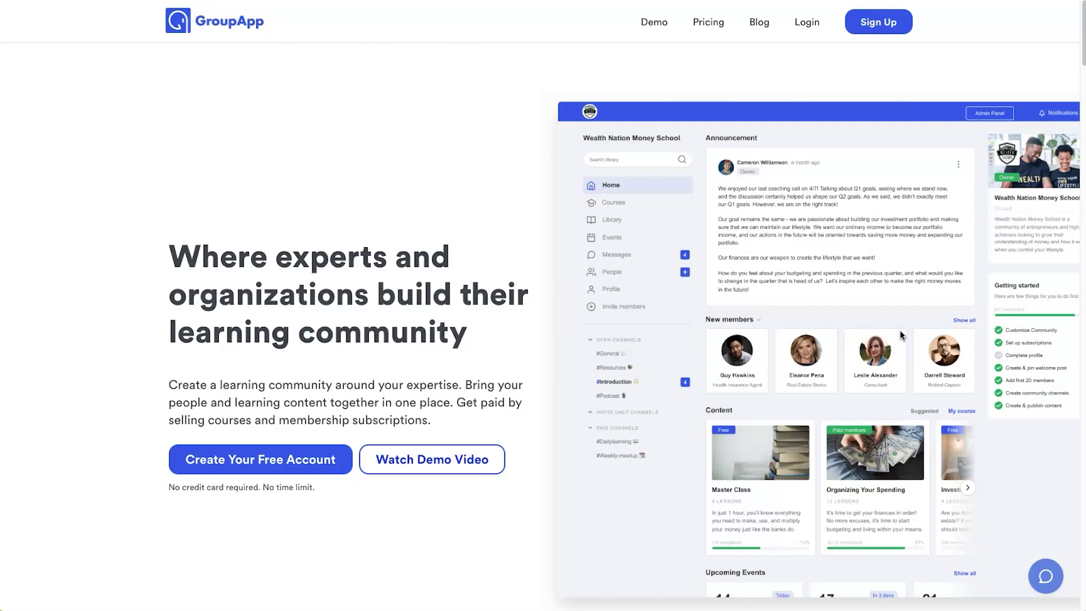
{"action": "scroll", "coordinate": [664, 377], "scroll_direction": "down", "scroll_amount": 20}
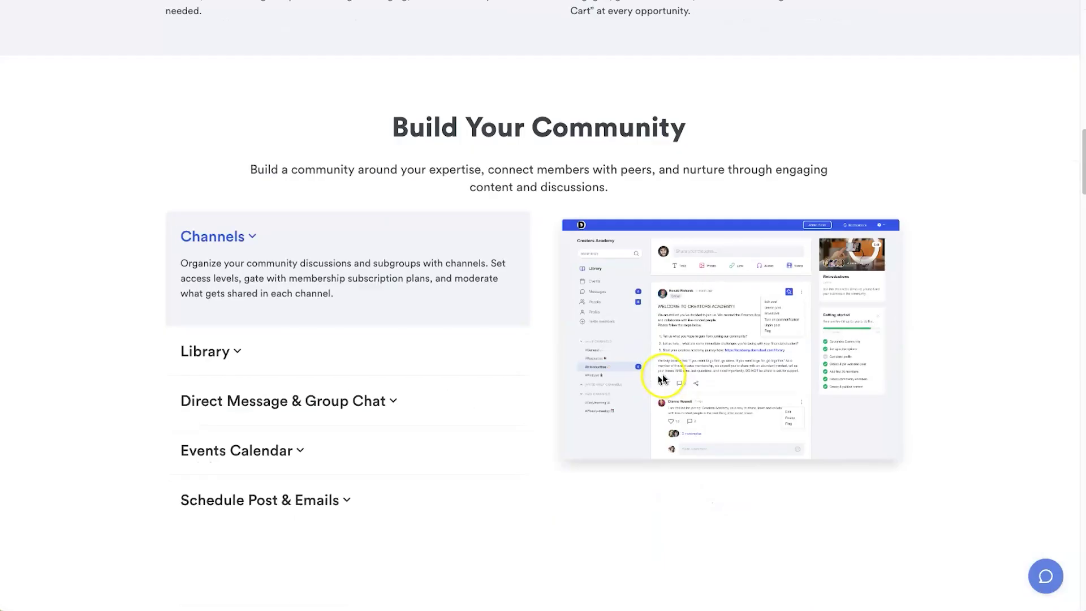
{"action": "left_click", "coordinate": [284, 354]}
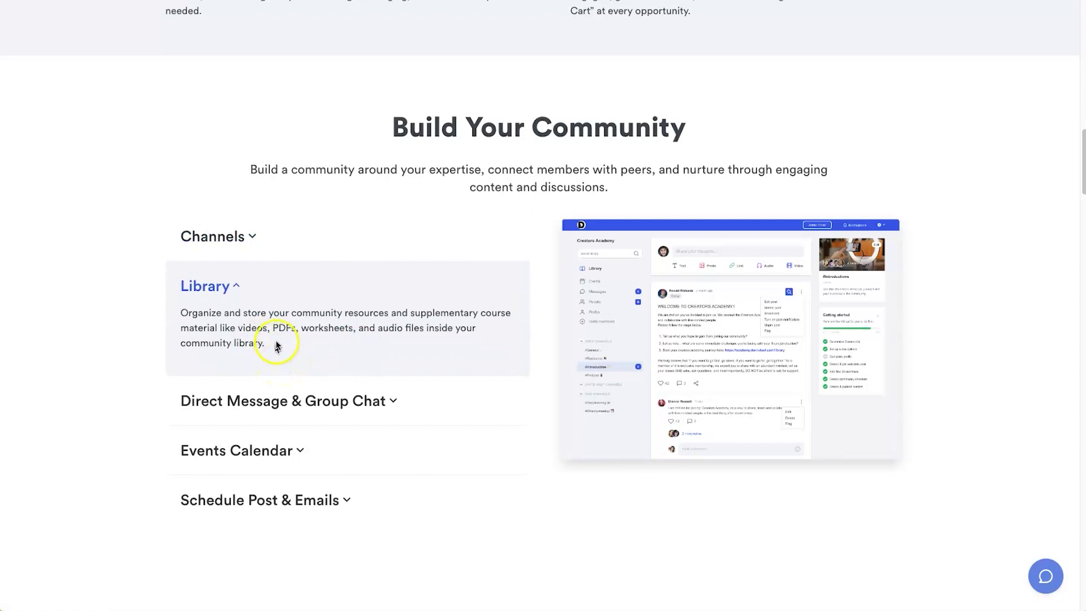
{"action": "left_click", "coordinate": [242, 286]}
{"action": "left_click", "coordinate": [378, 346]}
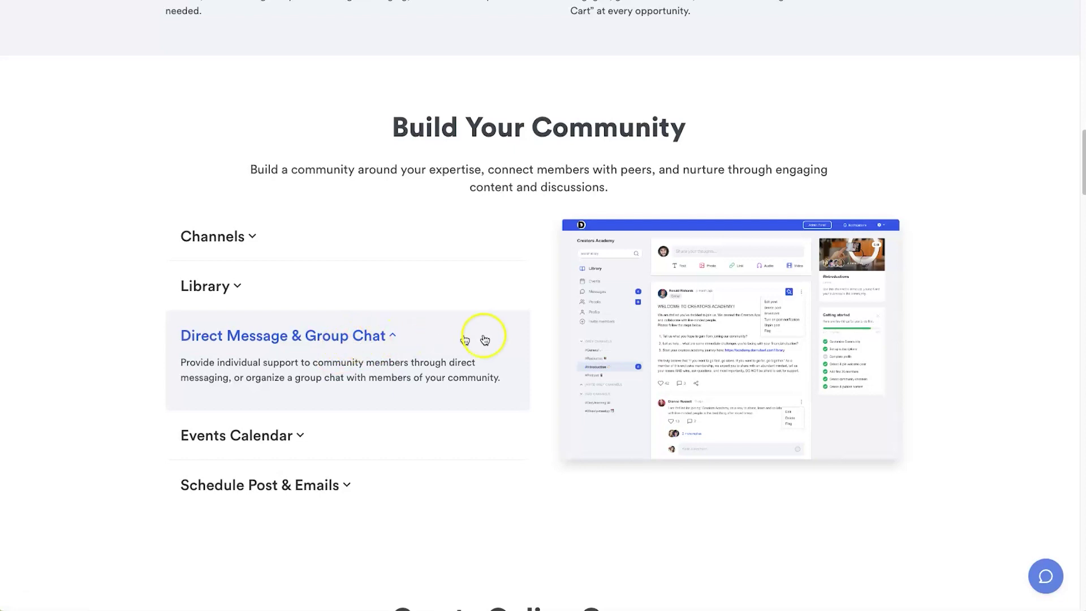
{"action": "left_click", "coordinate": [312, 447]}
{"action": "left_click", "coordinate": [256, 438]}
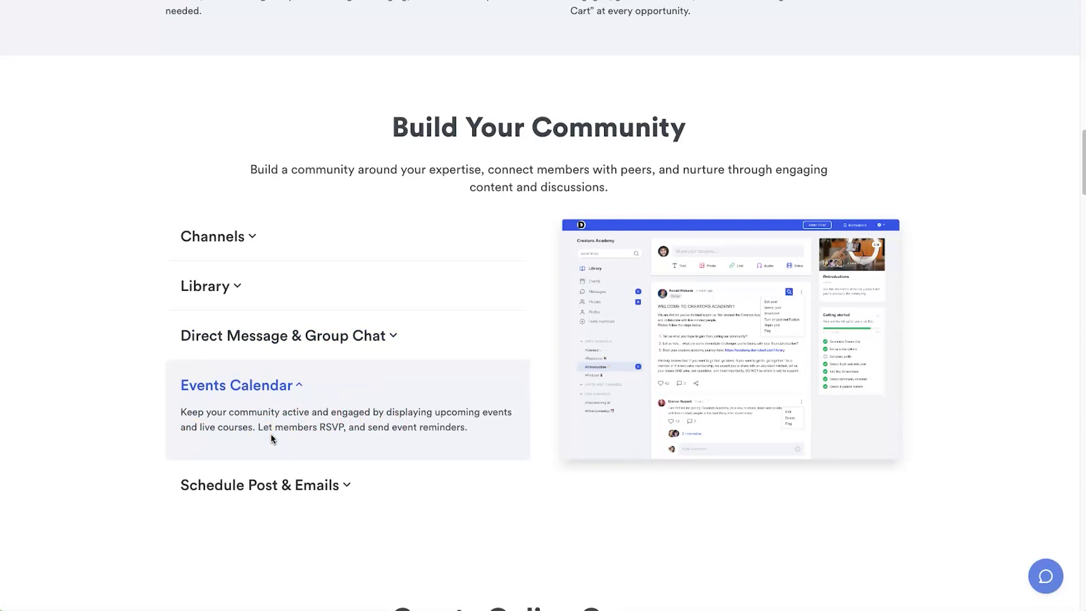
{"action": "left_click", "coordinate": [318, 479]}
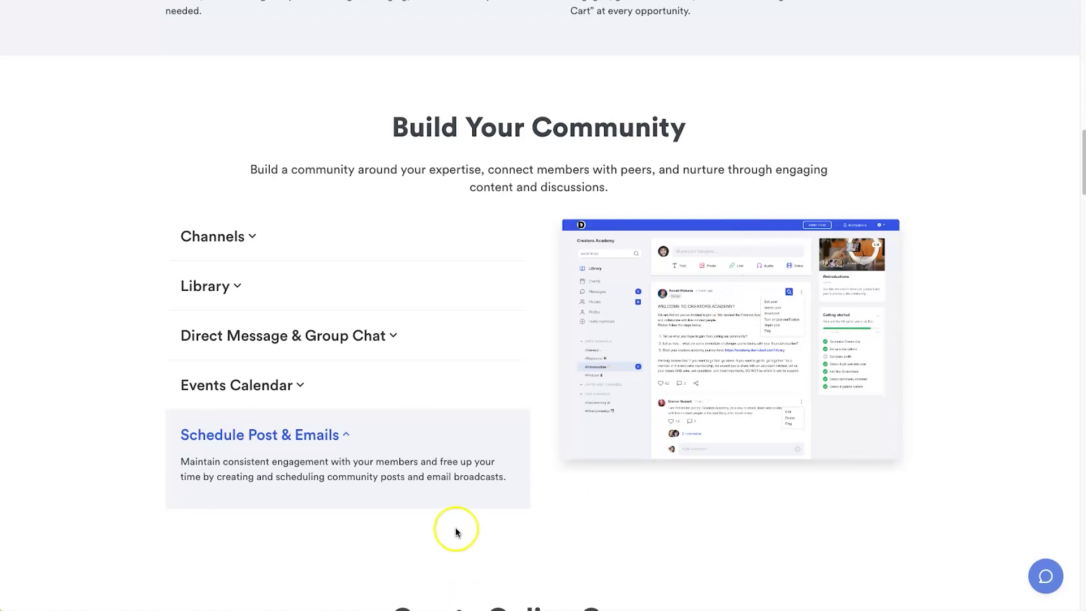
Step: Read the Drip Schedule details under Create Online Courses and view the Get Paid For Your Expertise section
{"action": "scroll", "coordinate": [299, 470], "scroll_direction": "down", "scroll_amount": 8}
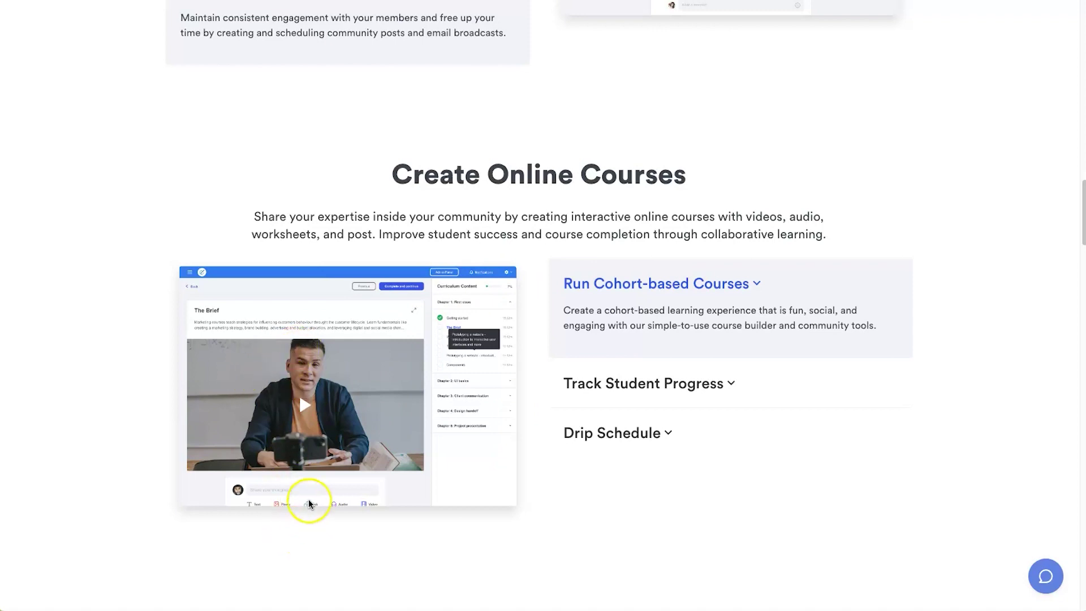
{"action": "left_click", "coordinate": [722, 438]}
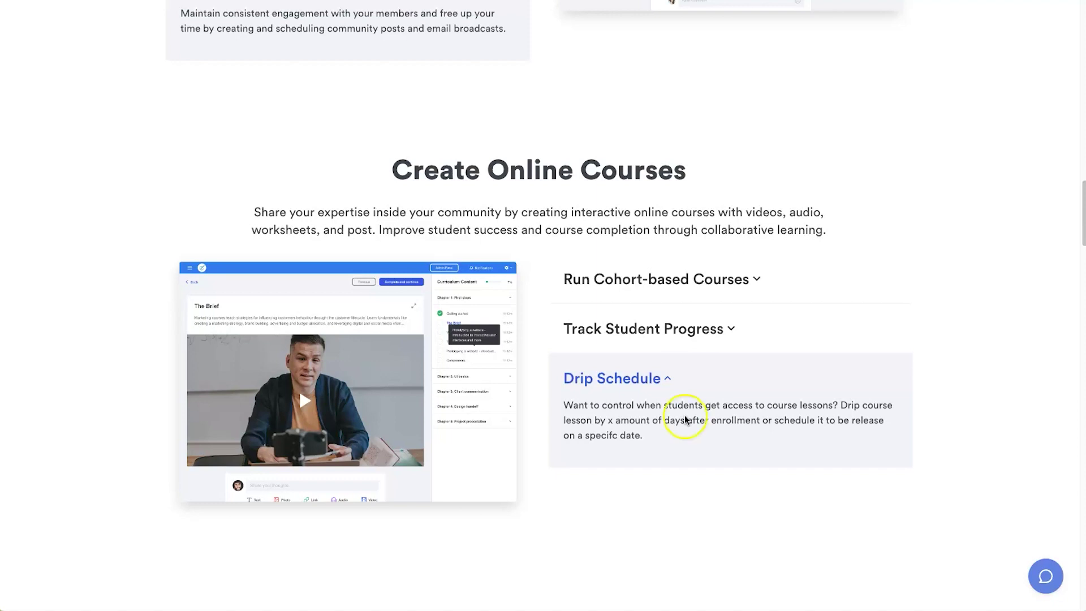
{"action": "scroll", "coordinate": [726, 399], "scroll_direction": "down", "scroll_amount": 8}
{"action": "scroll", "coordinate": [543, 369], "scroll_direction": "down", "scroll_amount": 2}
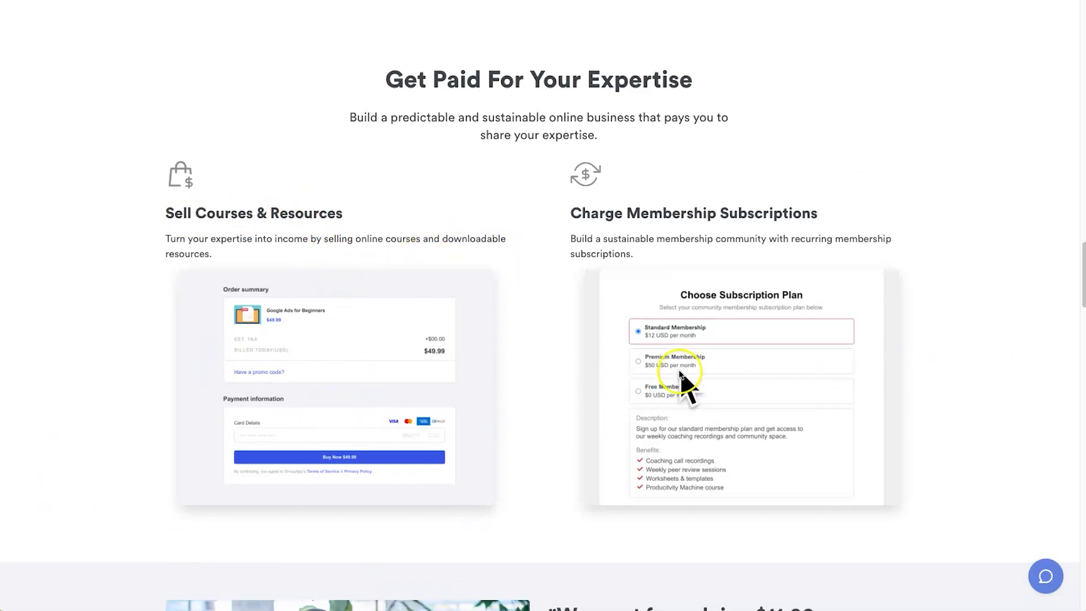
Step: Examine the Live Stream Courses & Events section, highlighting its heading and the Coming Soon label
{"action": "scroll", "coordinate": [469, 328], "scroll_direction": "down", "scroll_amount": 3}
{"action": "scroll", "coordinate": [485, 331], "scroll_direction": "down", "scroll_amount": 10}
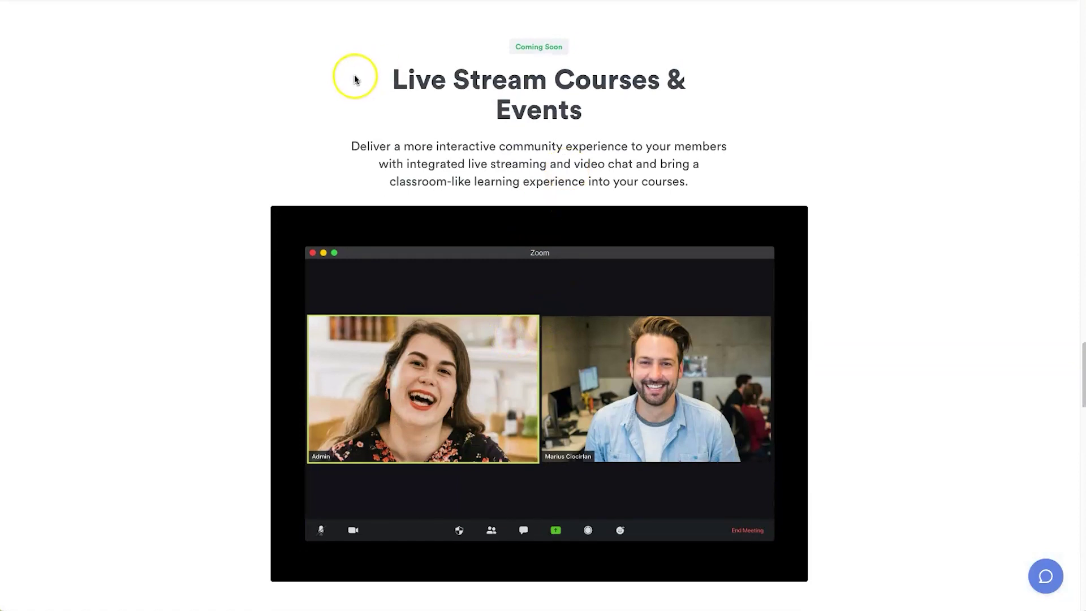
{"action": "left_click_drag", "start_coordinate": [357, 84], "coordinate": [650, 102]}
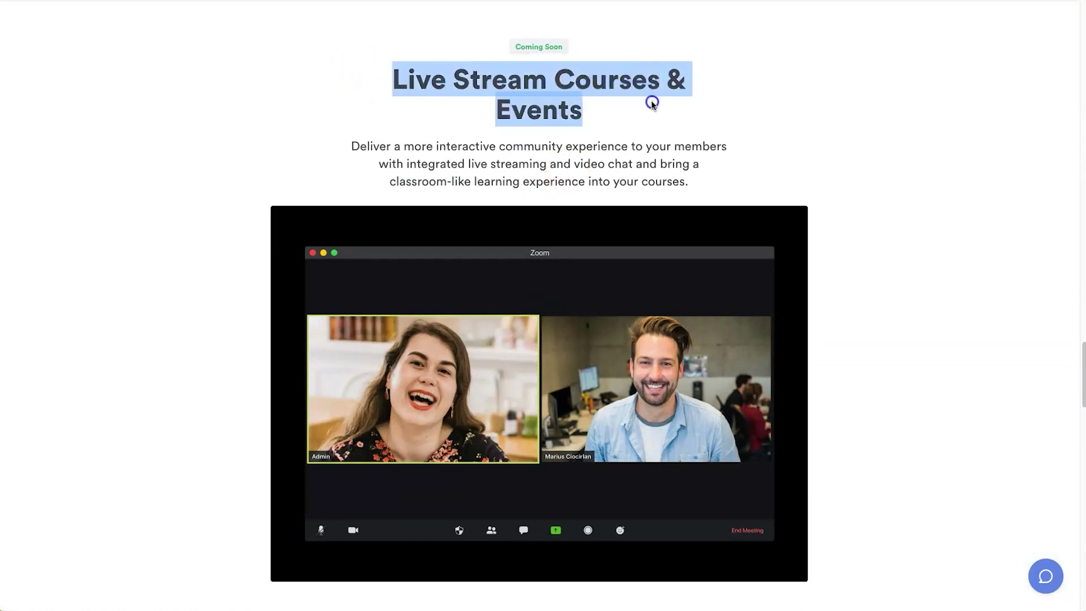
{"action": "left_click", "coordinate": [633, 111]}
{"action": "left_click_drag", "start_coordinate": [356, 77], "coordinate": [654, 80]}
{"action": "left_click", "coordinate": [519, 88]}
{"action": "left_click_drag", "start_coordinate": [395, 80], "coordinate": [659, 80]}
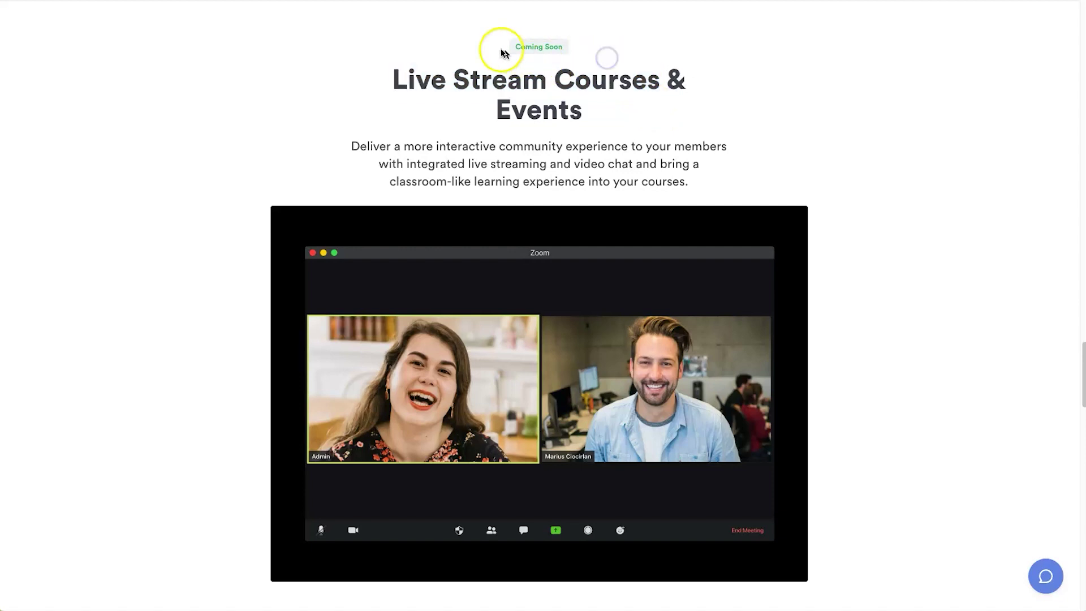
{"action": "left_click_drag", "start_coordinate": [501, 48], "coordinate": [593, 61]}
{"action": "left_click", "coordinate": [593, 61]}
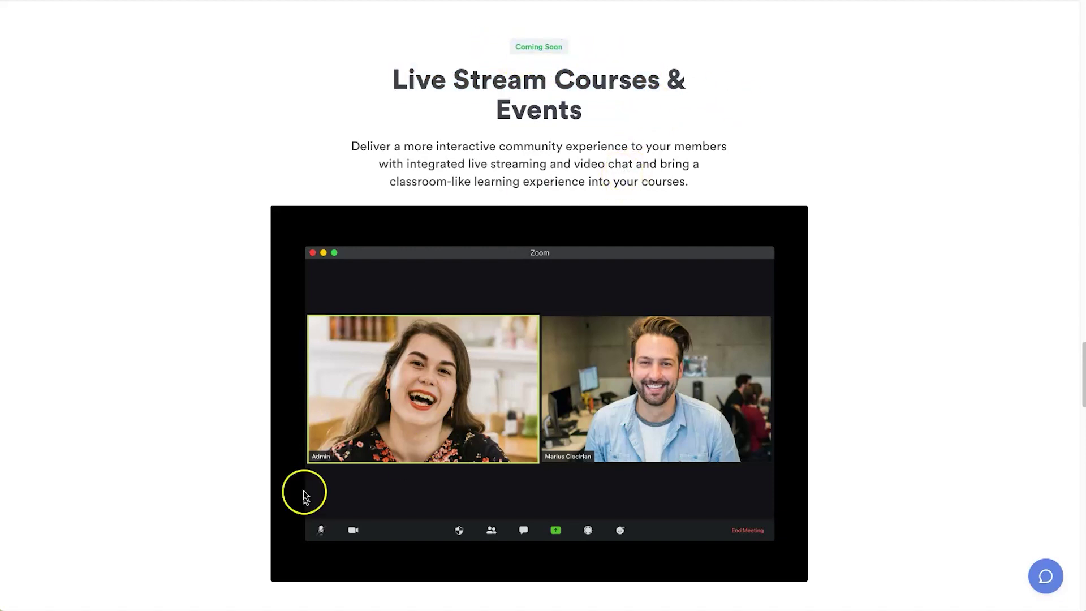
{"action": "left_click", "coordinate": [495, 241]}
Step: Review the tool integrations section and the Android and iOS app section further down the home page
{"action": "scroll", "coordinate": [495, 243], "scroll_direction": "down", "scroll_amount": 8}
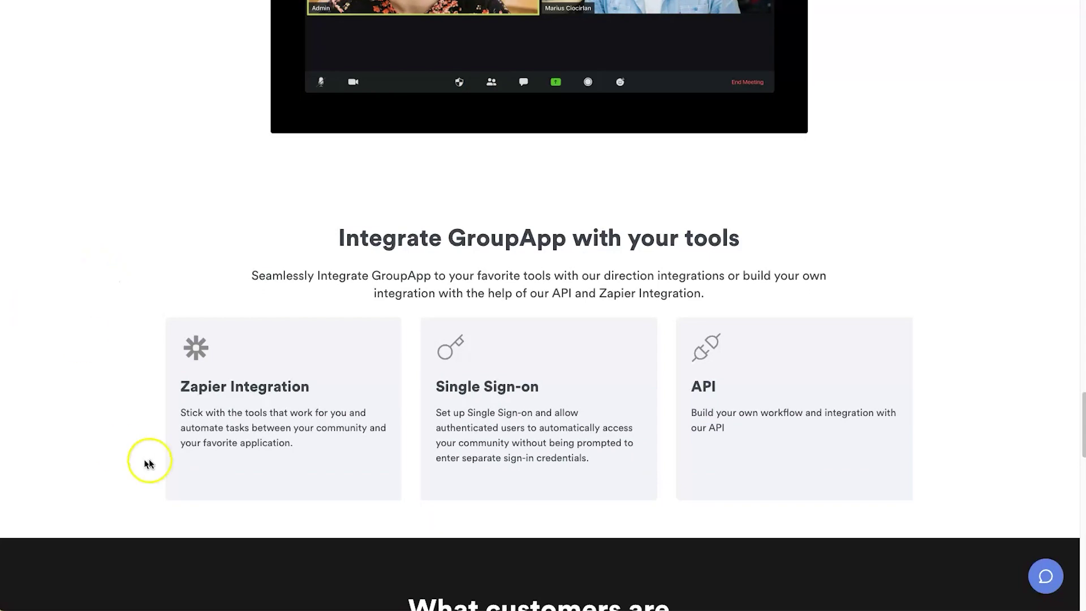
{"action": "scroll", "coordinate": [215, 373], "scroll_direction": "down", "scroll_amount": 1}
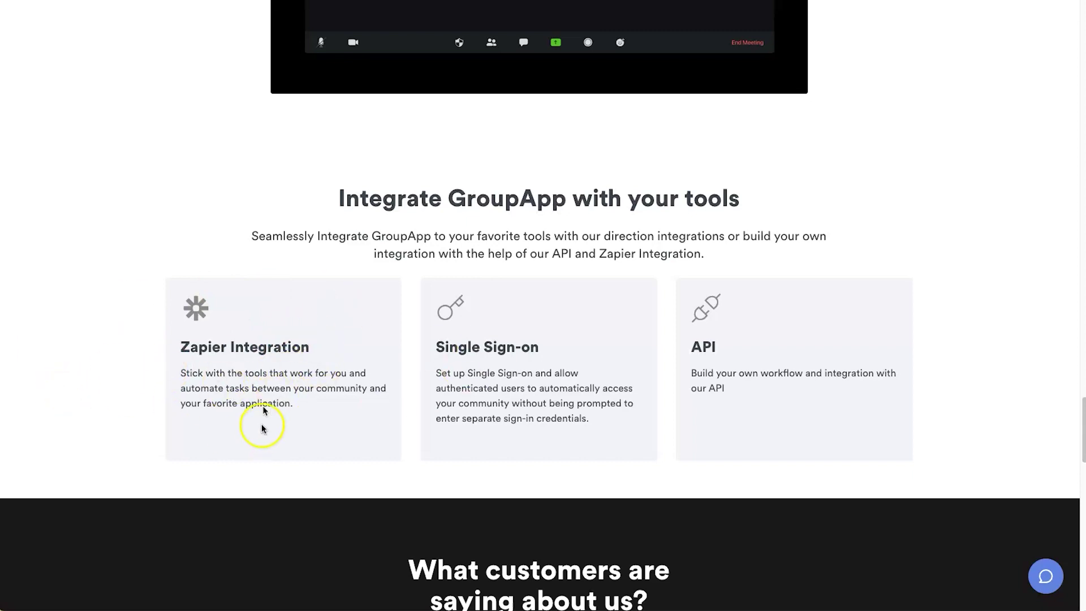
{"action": "scroll", "coordinate": [283, 390], "scroll_direction": "down", "scroll_amount": 15}
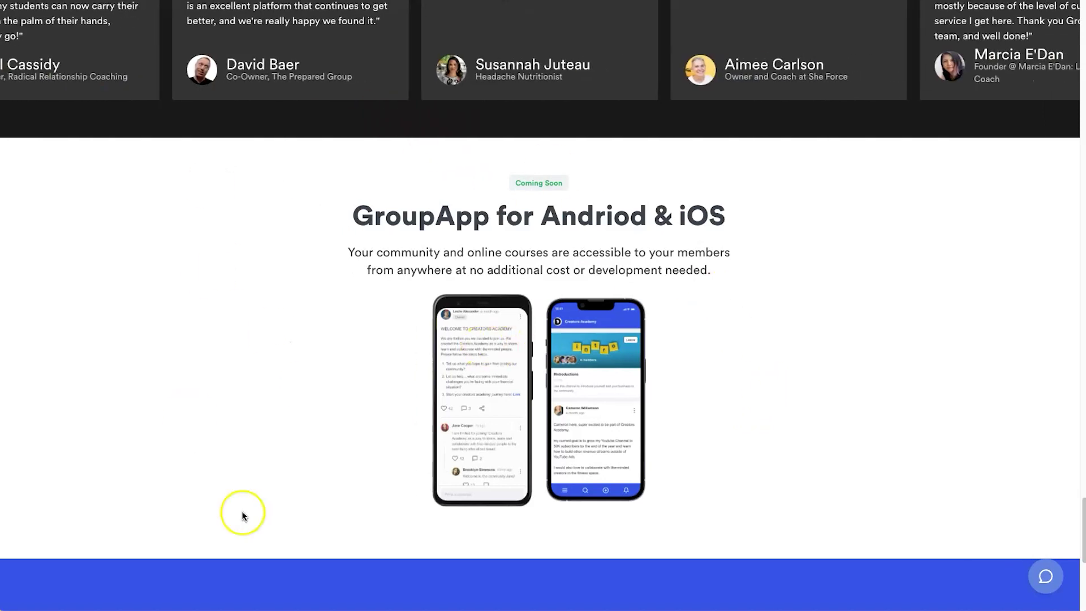
{"action": "scroll", "coordinate": [402, 386], "scroll_direction": "down", "scroll_amount": 4}
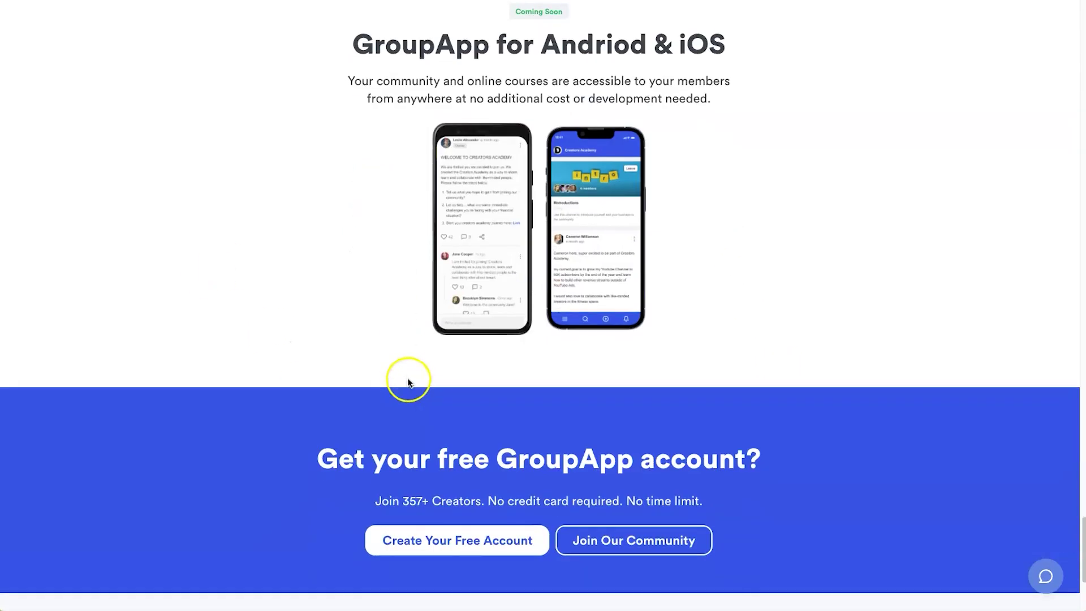
{"action": "scroll", "coordinate": [407, 378], "scroll_direction": "down", "scroll_amount": 4}
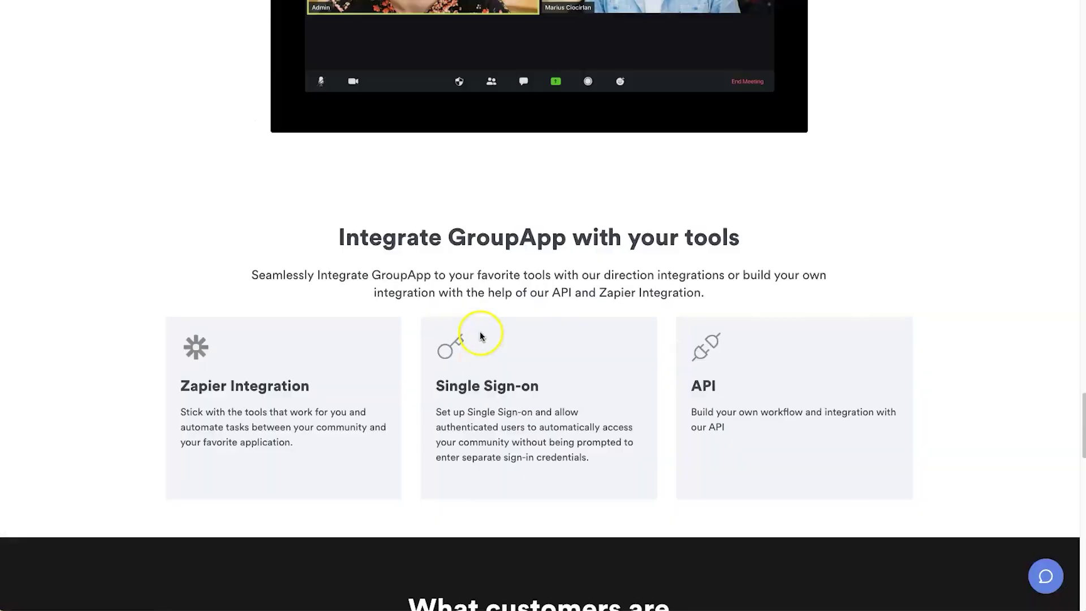
Step: Open the Pricing page and switch the plans to yearly billing and back to monthly
{"action": "scroll", "coordinate": [467, 340], "scroll_direction": "up", "scroll_amount": 20}
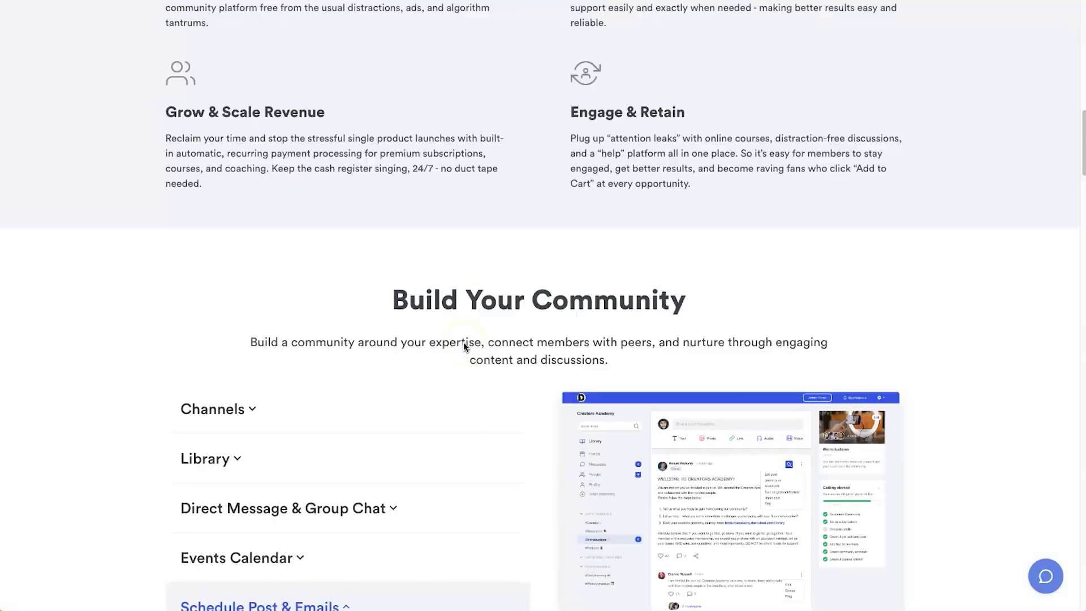
{"action": "scroll", "coordinate": [463, 341], "scroll_direction": "up", "scroll_amount": 10}
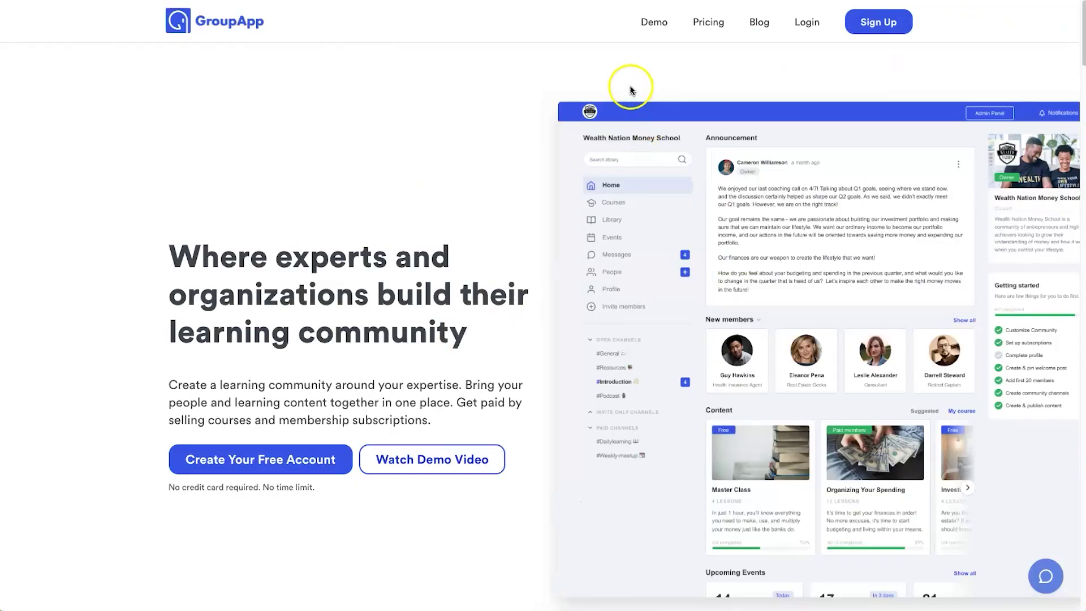
{"action": "left_click", "coordinate": [709, 24]}
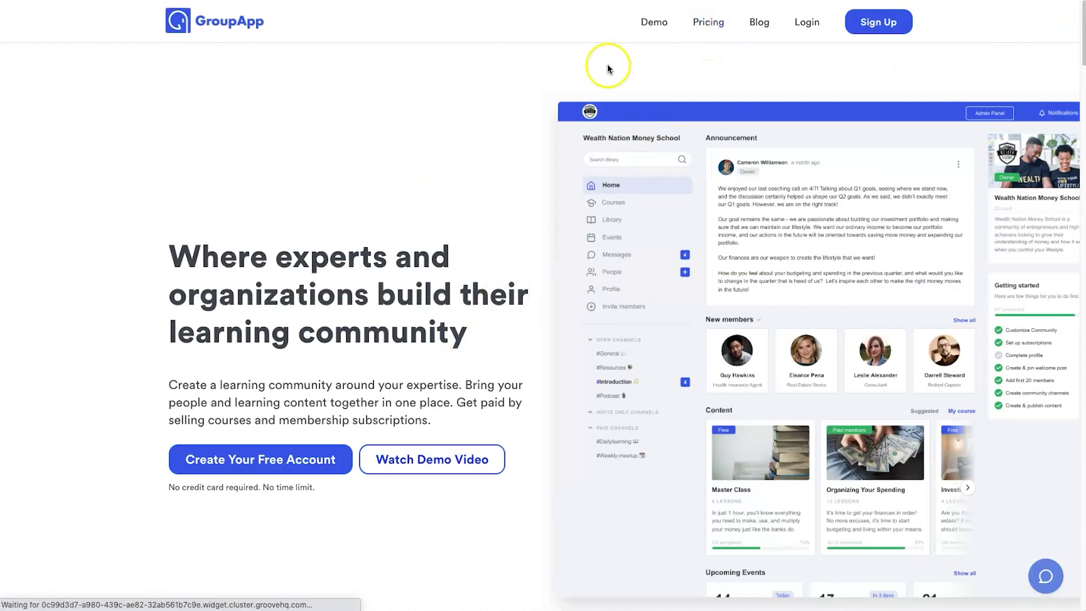
{"action": "scroll", "coordinate": [250, 284], "scroll_direction": "down", "scroll_amount": 2}
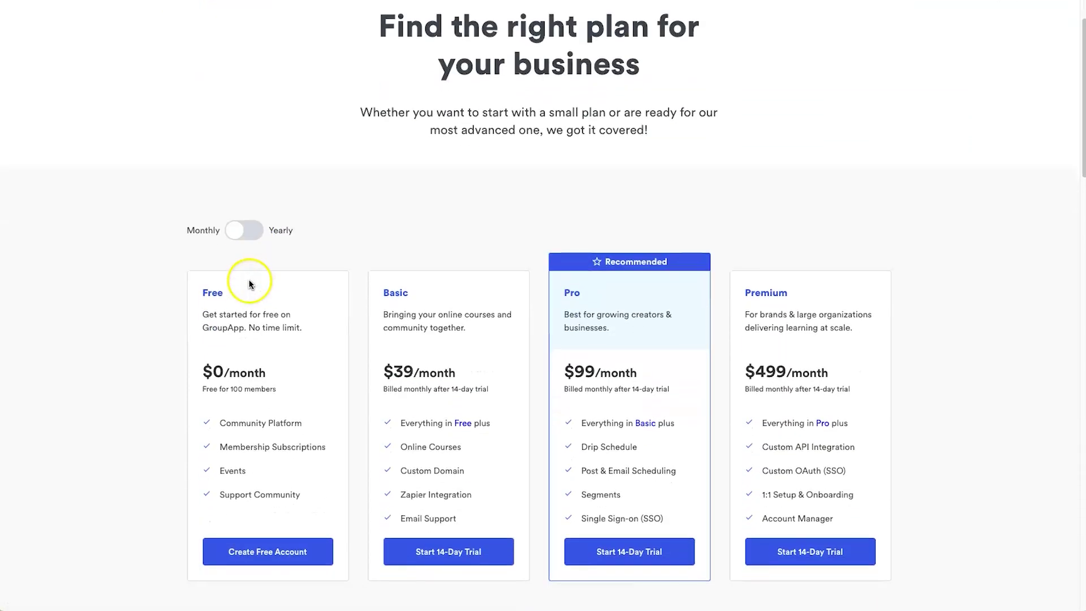
{"action": "left_click", "coordinate": [246, 237]}
{"action": "left_click", "coordinate": [243, 237]}
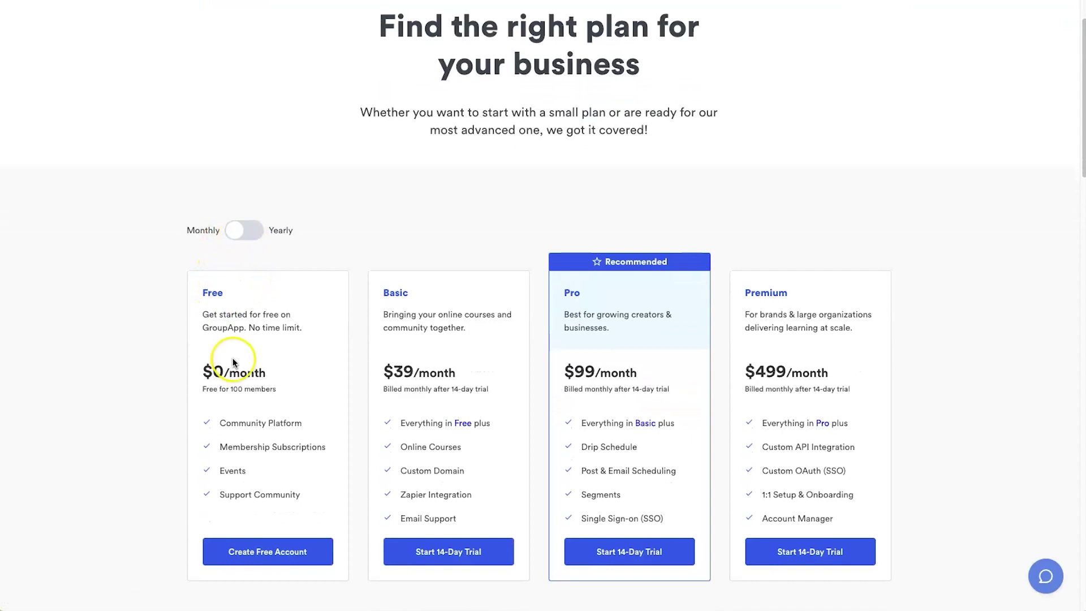
Step: Examine the Free plan's price and features, highlighting the whole plan and its Membership Subscriptions entry
{"action": "left_click_drag", "start_coordinate": [207, 294], "coordinate": [327, 495]}
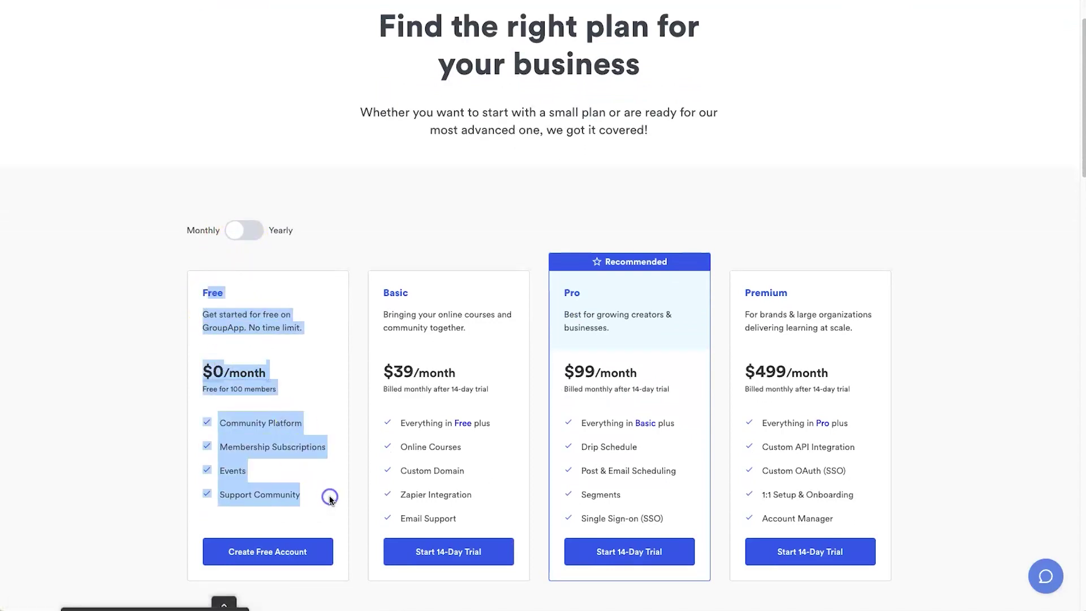
{"action": "left_click", "coordinate": [253, 368]}
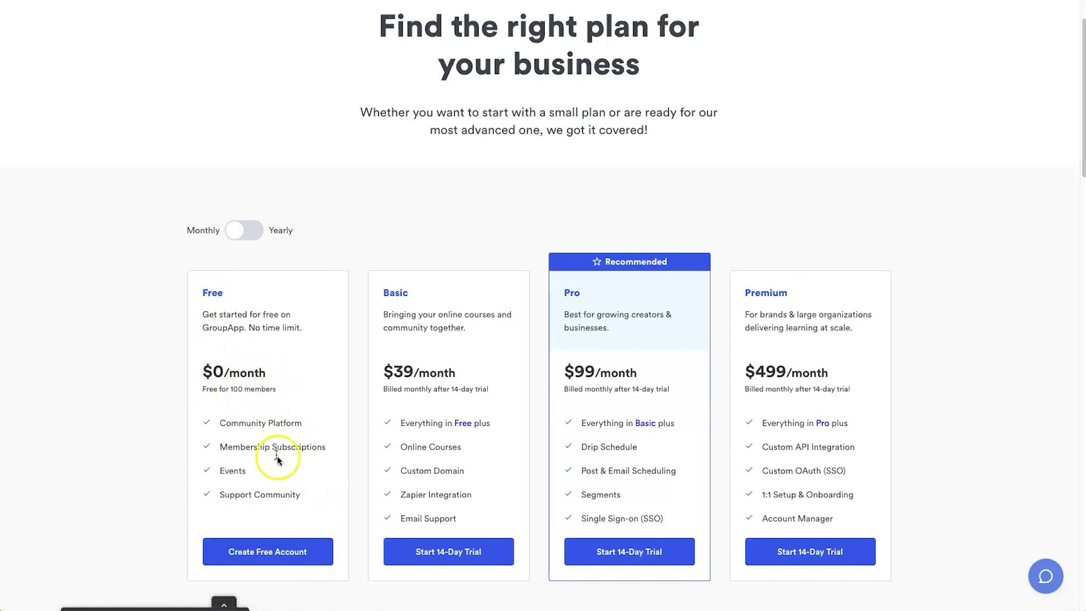
{"action": "left_click_drag", "start_coordinate": [215, 445], "coordinate": [341, 444]}
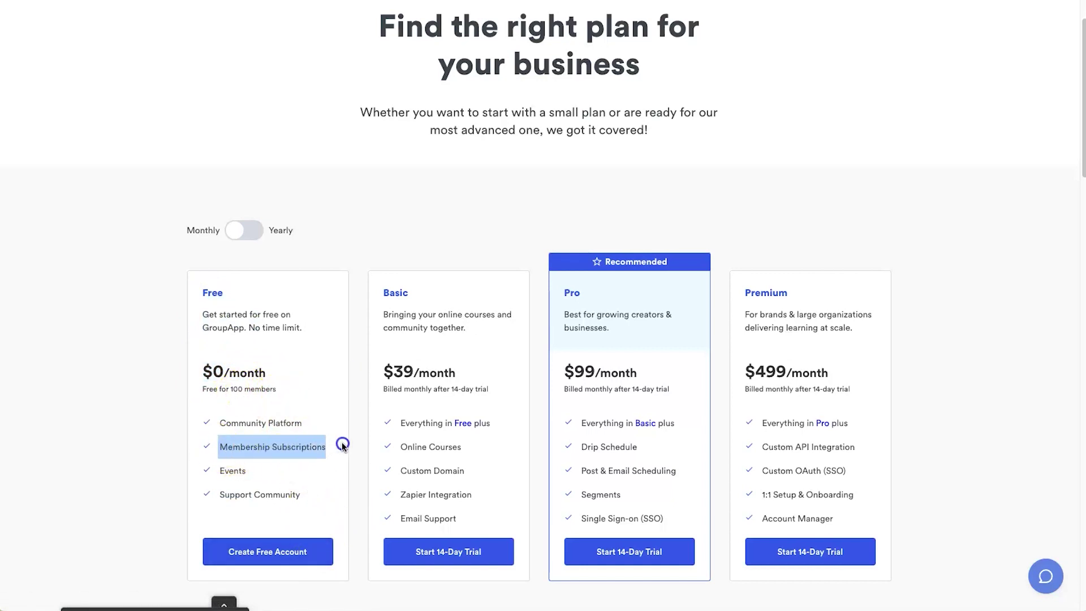
{"action": "left_click", "coordinate": [332, 444]}
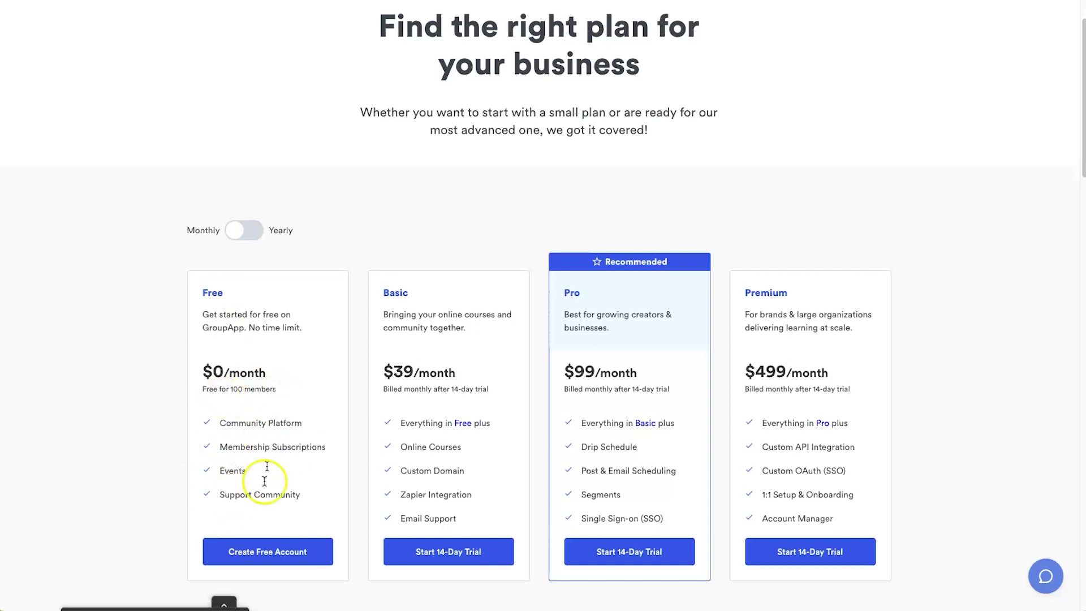
Step: Examine the Usage comparison table across all plans, highlighting the Free plan's transaction fee
{"action": "scroll", "coordinate": [306, 364], "scroll_direction": "down", "scroll_amount": 6}
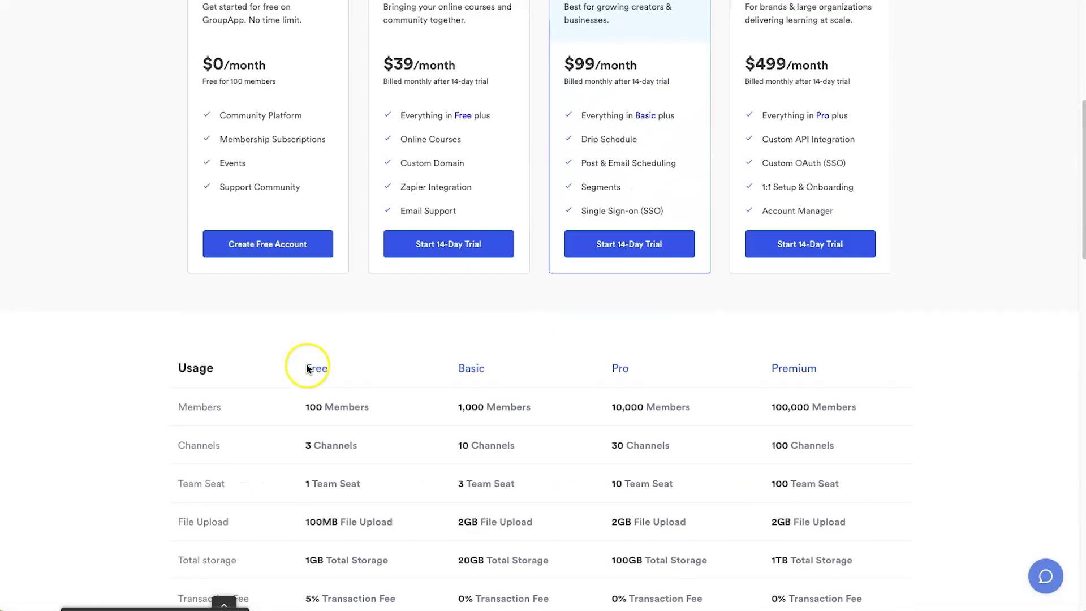
{"action": "left_click_drag", "start_coordinate": [170, 235], "coordinate": [923, 492]}
{"action": "left_click", "coordinate": [923, 492]}
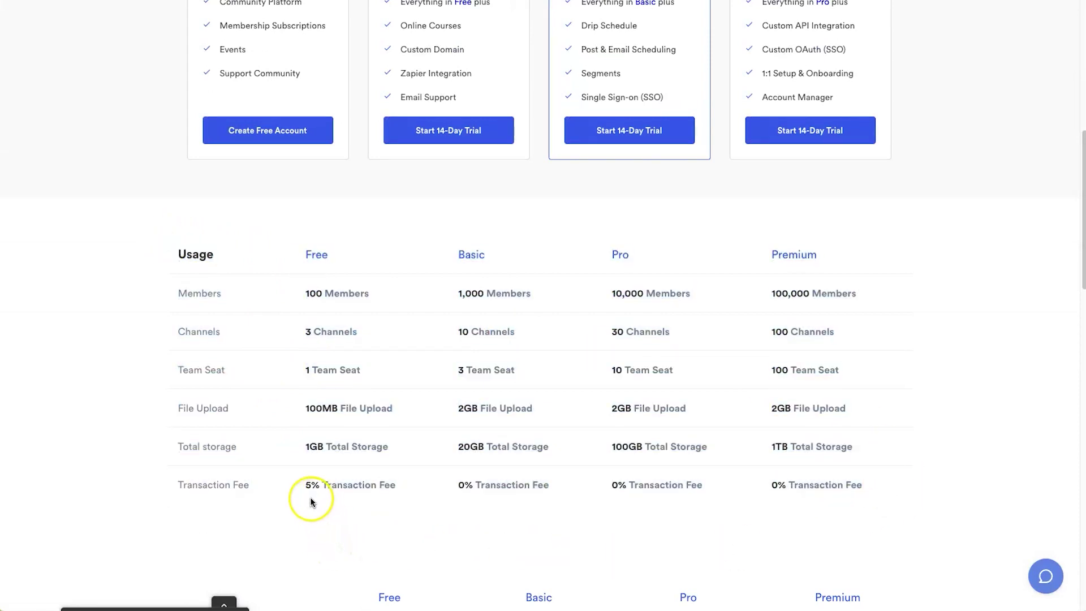
{"action": "left_click", "coordinate": [314, 482]}
{"action": "left_click_drag", "start_coordinate": [394, 486], "coordinate": [301, 485]}
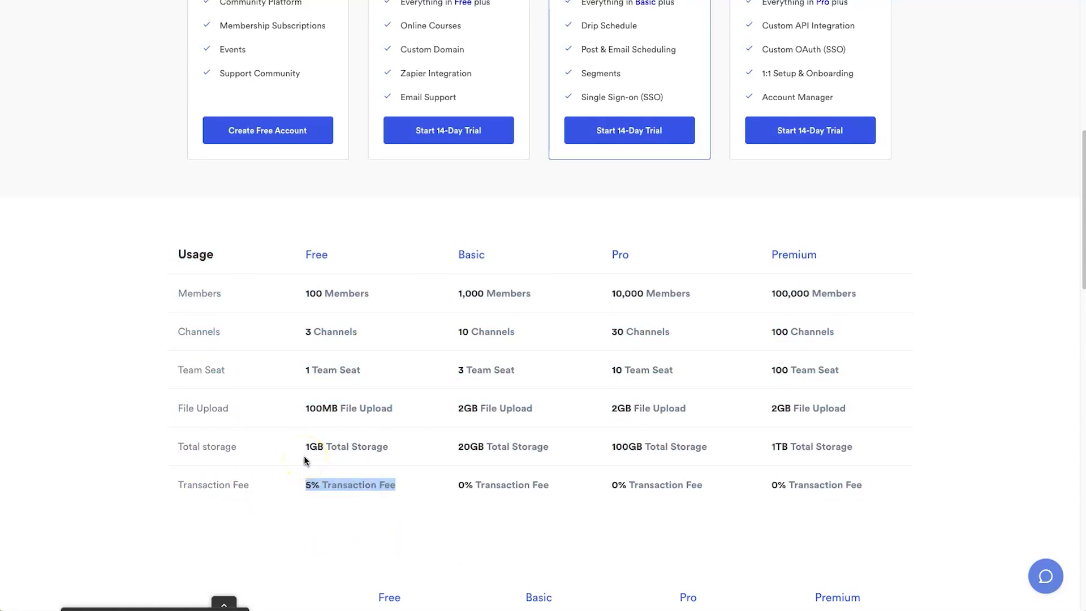
{"action": "left_click", "coordinate": [306, 463]}
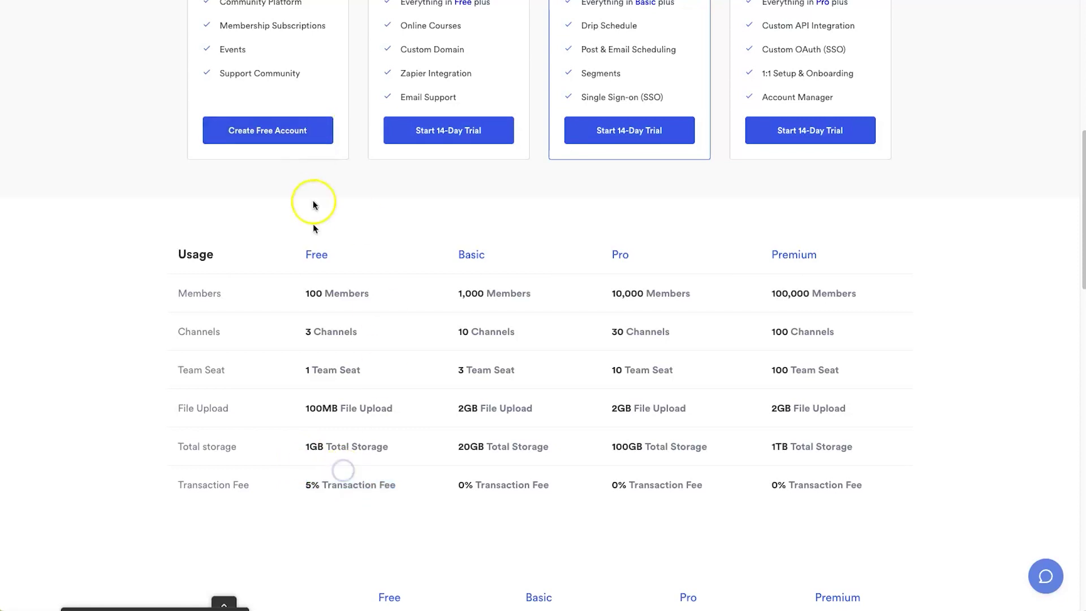
{"action": "scroll", "coordinate": [266, 73], "scroll_direction": "up", "scroll_amount": 1}
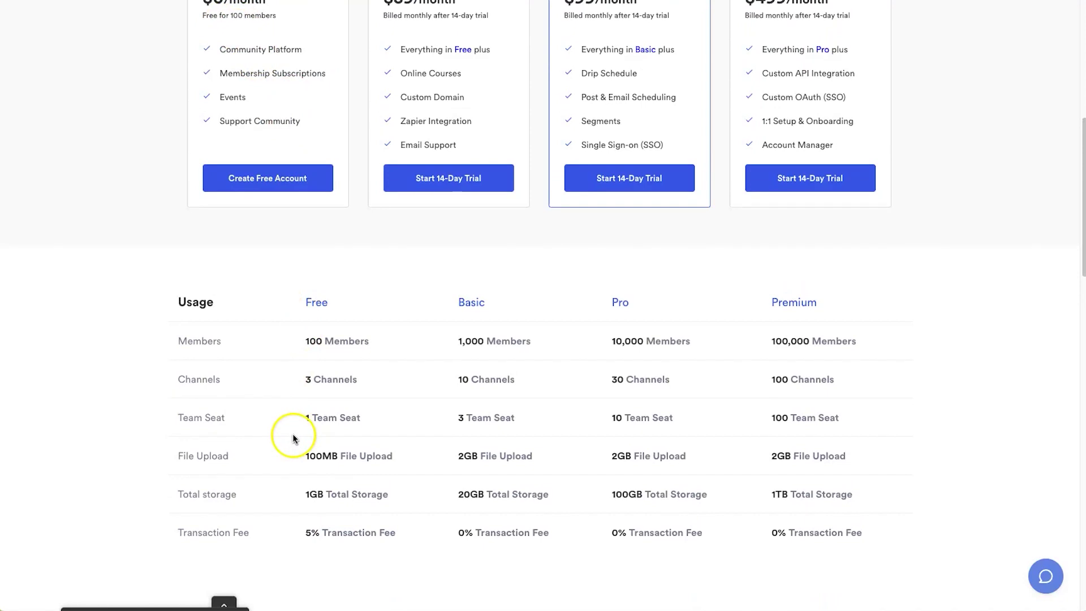
{"action": "left_click", "coordinate": [308, 532]}
Step: Examine the Basic plan, highlighting its Online Courses and Custom Domain features and its transaction fee in the Usage table
{"action": "scroll", "coordinate": [362, 533], "scroll_direction": "up", "scroll_amount": 3}
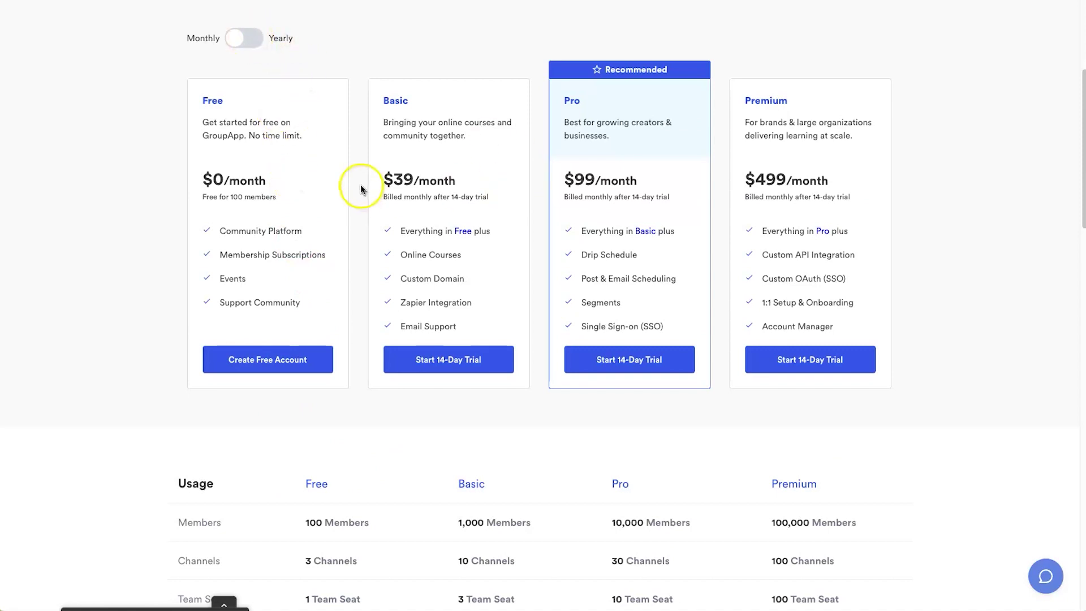
{"action": "left_click", "coordinate": [476, 177]}
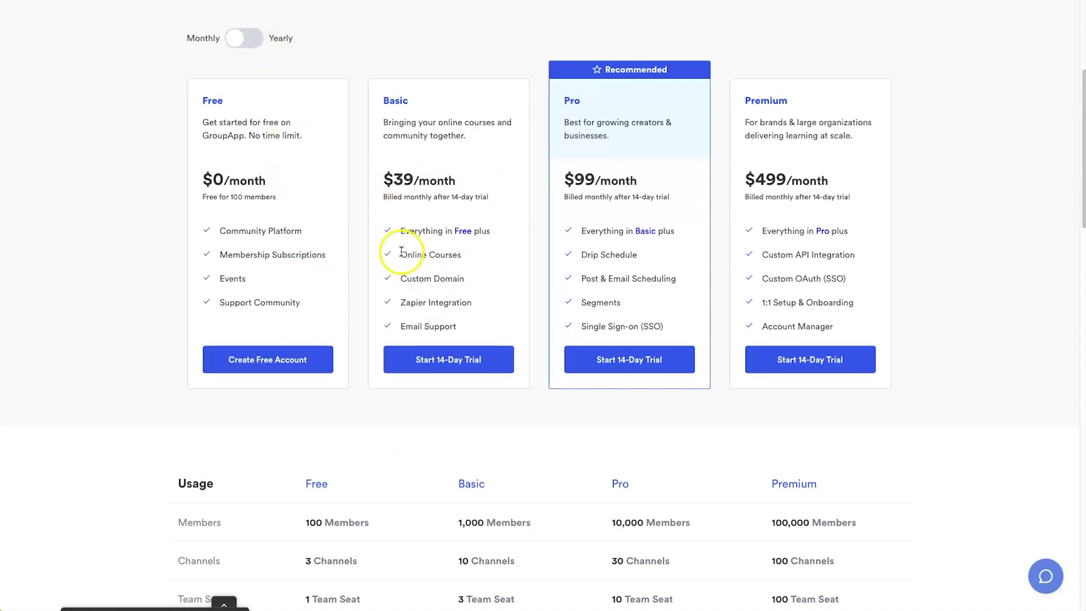
{"action": "left_click_drag", "start_coordinate": [398, 249], "coordinate": [461, 252]}
{"action": "left_click", "coordinate": [461, 253]}
{"action": "left_click_drag", "start_coordinate": [400, 278], "coordinate": [482, 275]}
{"action": "left_click", "coordinate": [482, 276]}
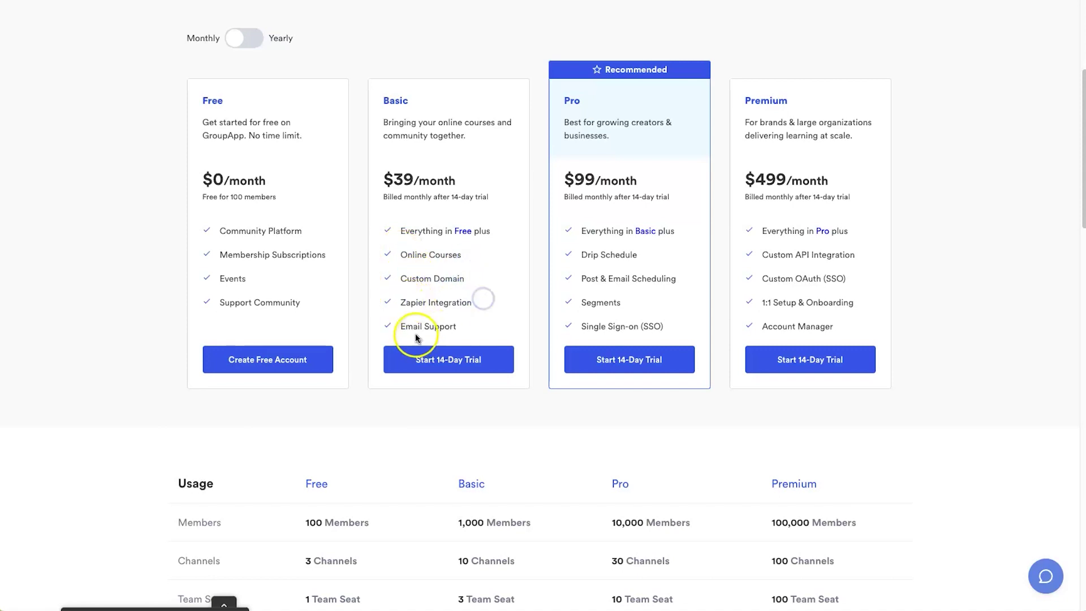
{"action": "scroll", "coordinate": [422, 395], "scroll_direction": "down", "scroll_amount": 3}
{"action": "left_click_drag", "start_coordinate": [437, 575], "coordinate": [558, 566]}
{"action": "left_click", "coordinate": [558, 565]}
Step: Switch the plans to yearly billing and highlight the Basic plan's monthly price
{"action": "scroll", "coordinate": [469, 537], "scroll_direction": "up", "scroll_amount": 4}
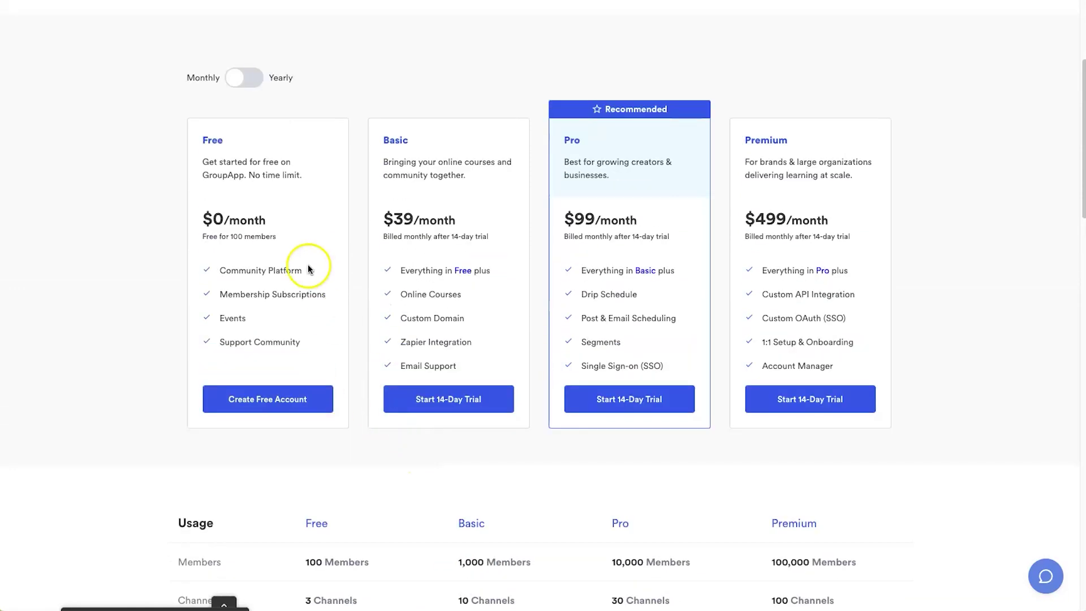
{"action": "left_click", "coordinate": [242, 78]}
{"action": "left_click_drag", "start_coordinate": [382, 219], "coordinate": [472, 219]}
{"action": "left_click", "coordinate": [466, 222]}
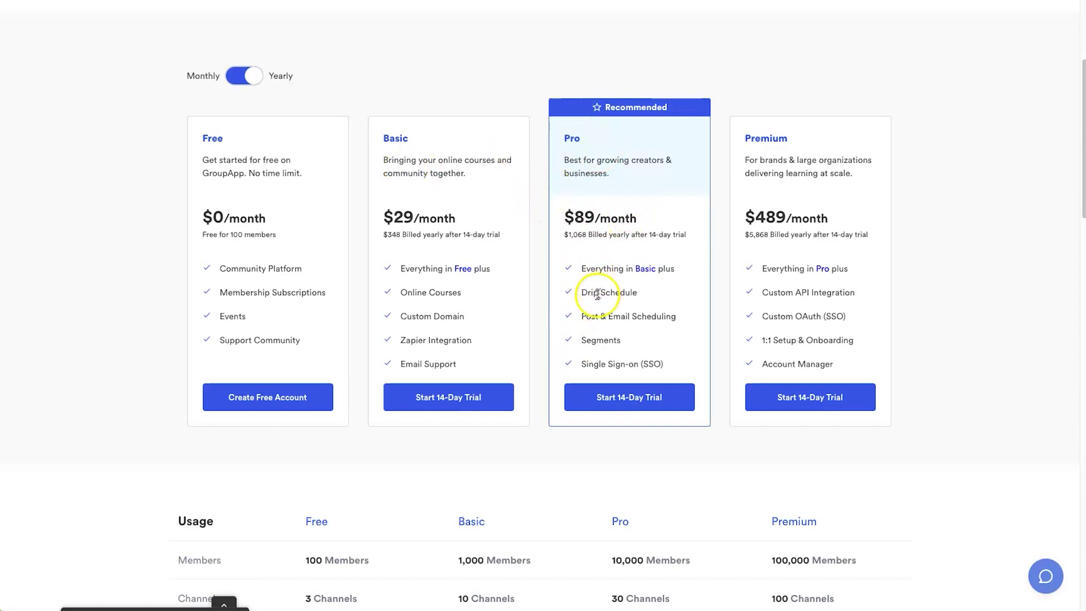
Step: Examine the Pro plan, highlighting its Drip Schedule and Segments features and its member limit in the Usage table
{"action": "left_click_drag", "start_coordinate": [585, 295], "coordinate": [660, 286]}
{"action": "left_click", "coordinate": [659, 286]}
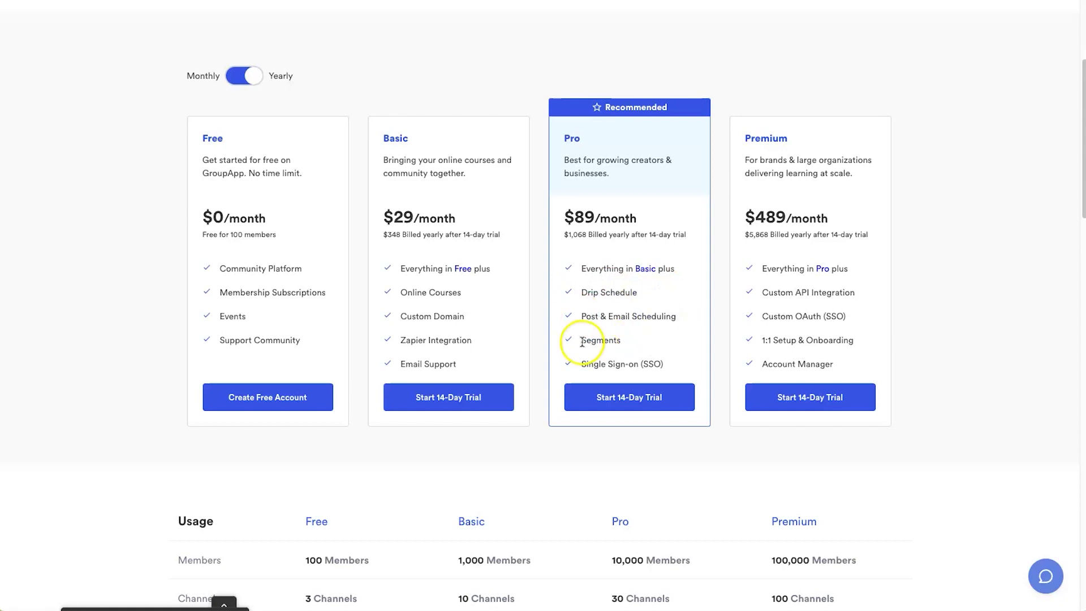
{"action": "left_click", "coordinate": [632, 341]}
{"action": "scroll", "coordinate": [637, 341], "scroll_direction": "down", "scroll_amount": 3}
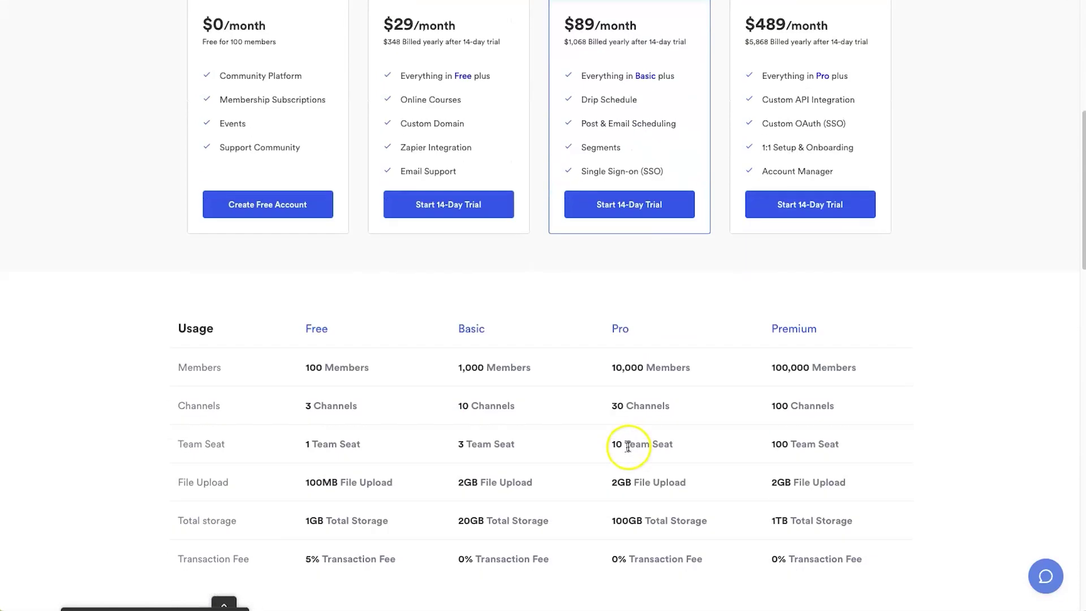
{"action": "left_click_drag", "start_coordinate": [606, 366], "coordinate": [706, 366]}
{"action": "left_click", "coordinate": [707, 366]}
Step: Examine the Premium plan, highlighting Custom API Integration, Account Manager, Custom OAuth (SSO) and 1:1 Setup & Onboarding
{"action": "scroll", "coordinate": [698, 408], "scroll_direction": "up", "scroll_amount": 3}
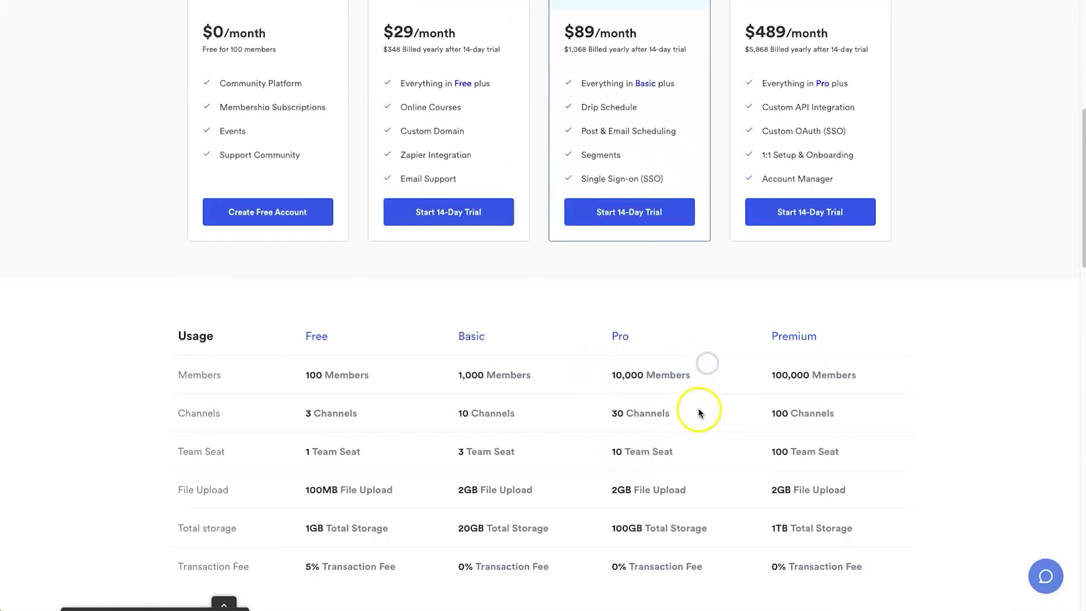
{"action": "left_click", "coordinate": [807, 127]}
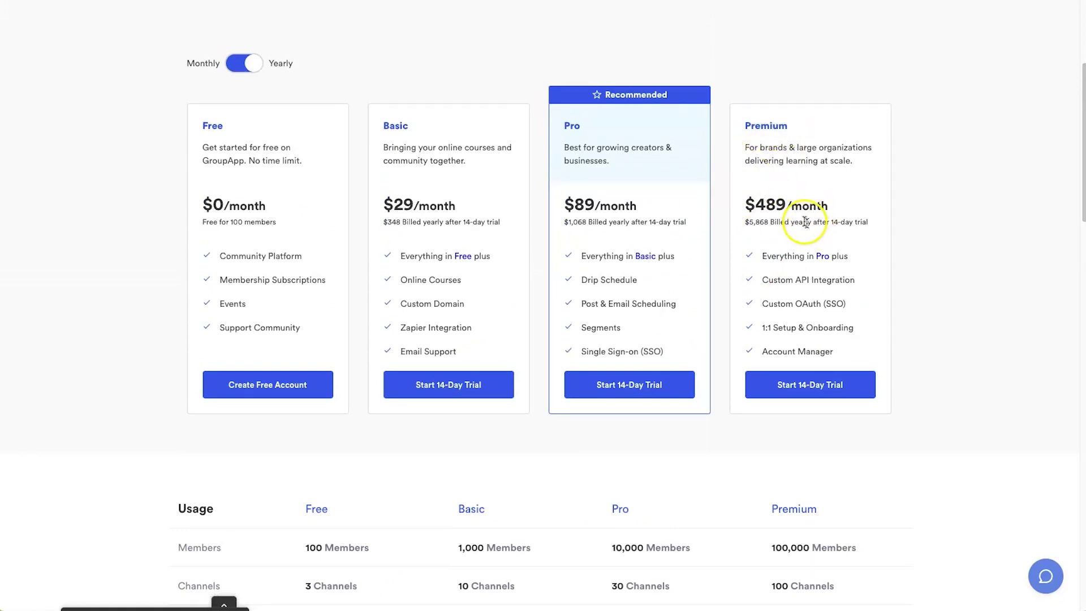
{"action": "left_click_drag", "start_coordinate": [760, 279], "coordinate": [846, 281]}
{"action": "left_click", "coordinate": [847, 283]}
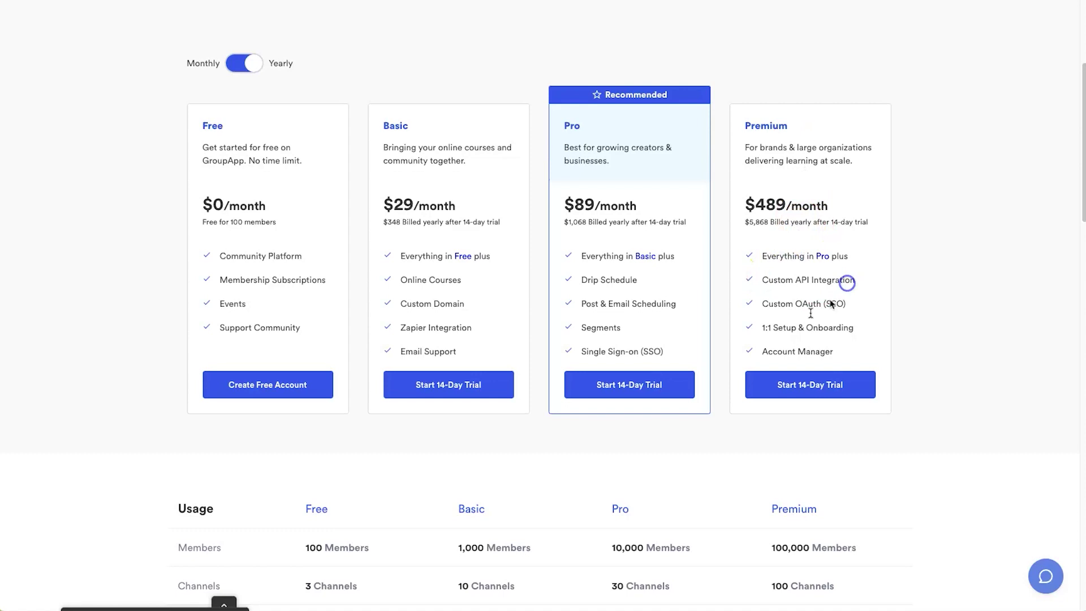
{"action": "left_click_drag", "start_coordinate": [755, 351], "coordinate": [817, 343]}
{"action": "left_click", "coordinate": [820, 340]}
{"action": "left_click_drag", "start_coordinate": [758, 308], "coordinate": [862, 303]}
{"action": "left_click", "coordinate": [862, 303]}
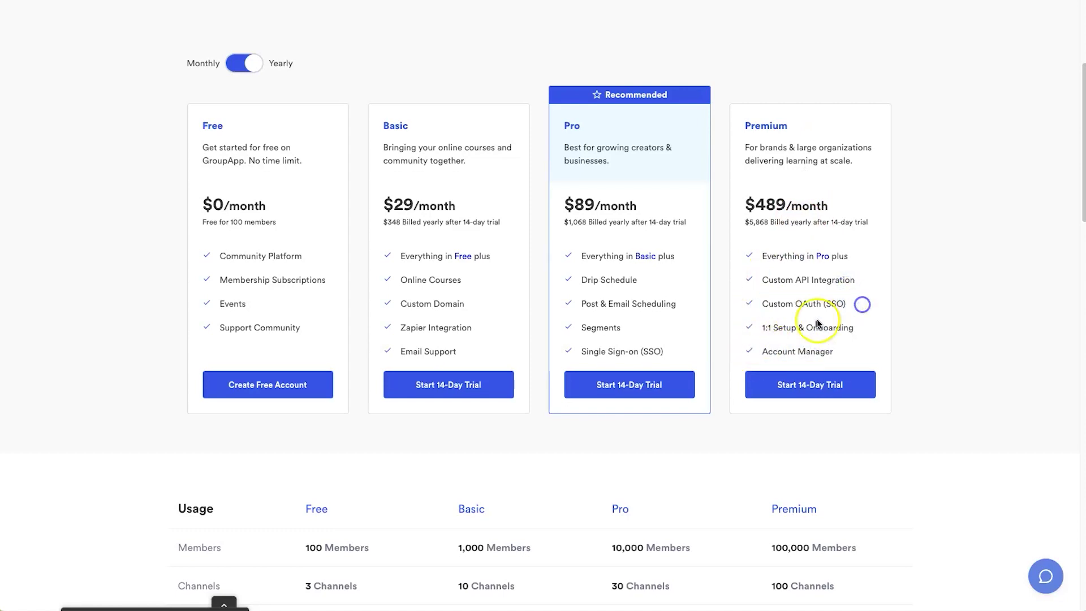
{"action": "left_click_drag", "start_coordinate": [766, 327], "coordinate": [851, 325]}
{"action": "scroll", "coordinate": [785, 365], "scroll_direction": "down", "scroll_amount": 3}
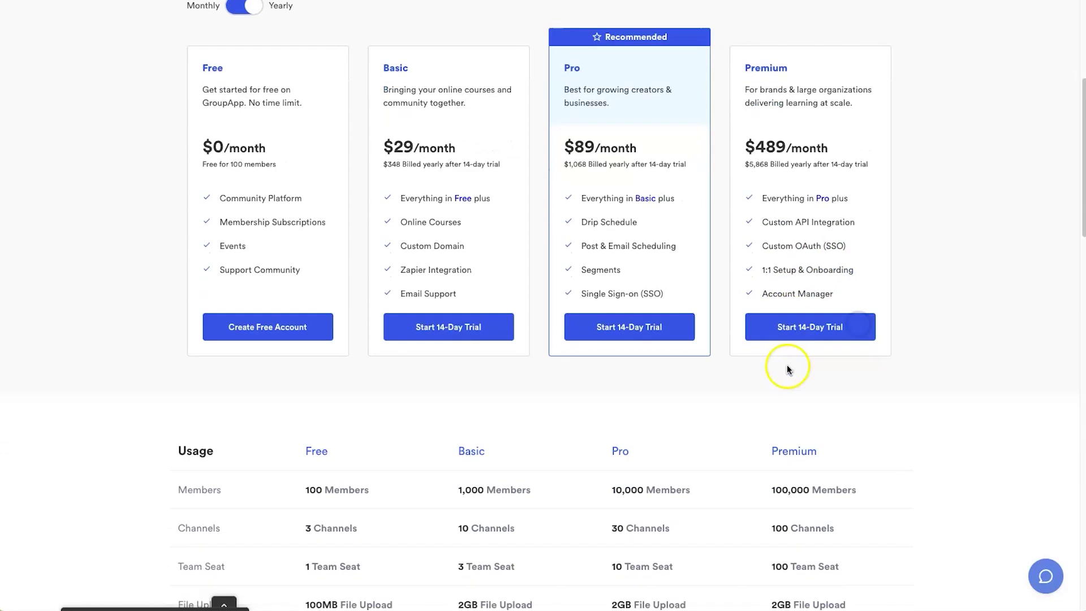
Step: Open the website's Demo and go to the GroupApp Community's Home page
{"action": "scroll", "coordinate": [691, 404], "scroll_direction": "up", "scroll_amount": 4}
{"action": "scroll", "coordinate": [688, 406], "scroll_direction": "up", "scroll_amount": 3}
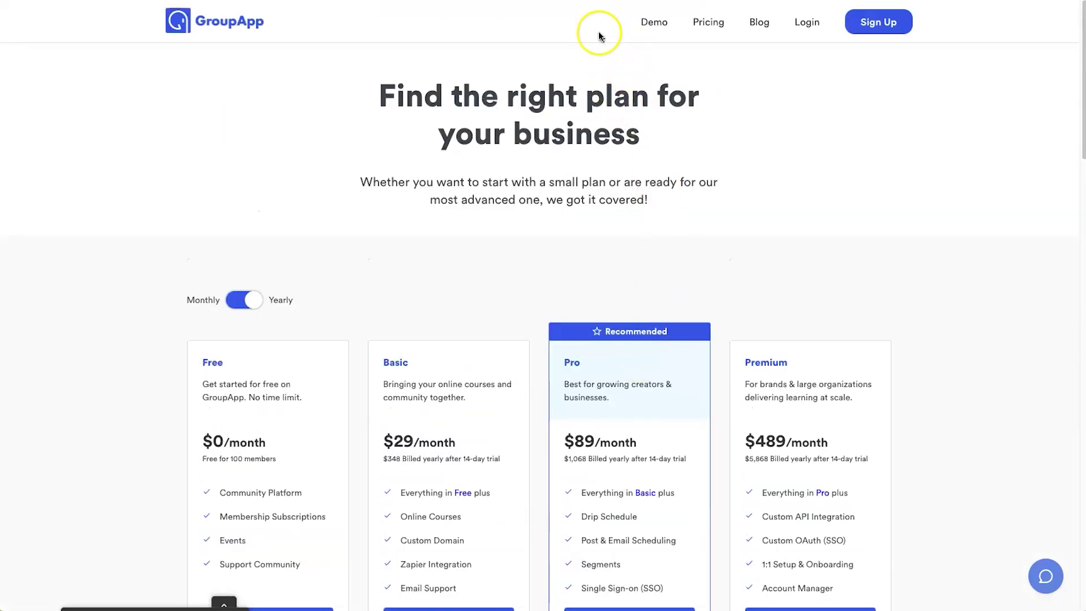
{"action": "left_click", "coordinate": [656, 21]}
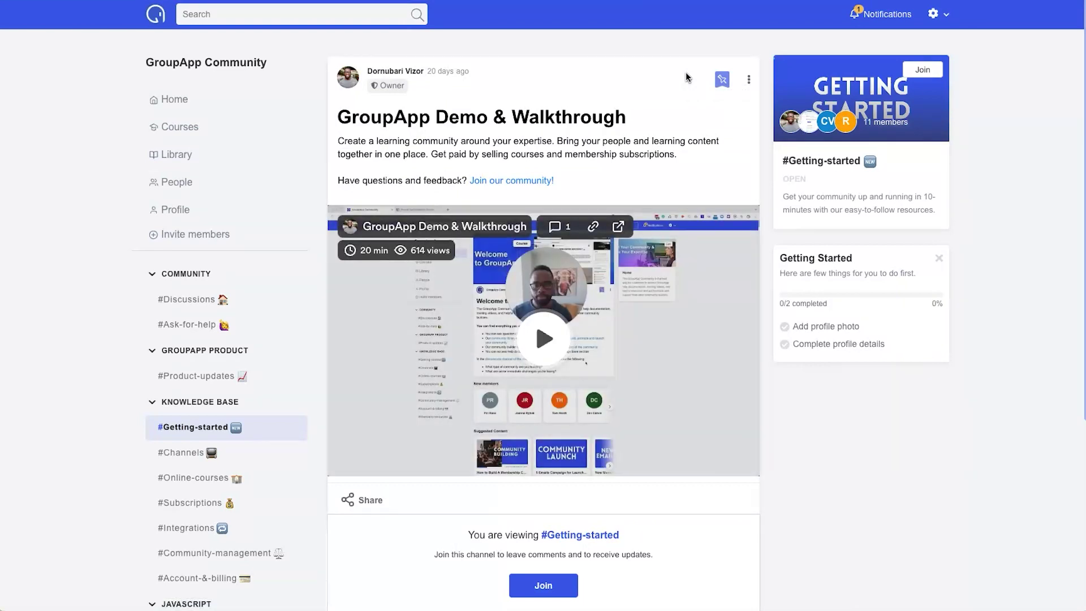
{"action": "left_click", "coordinate": [171, 103]}
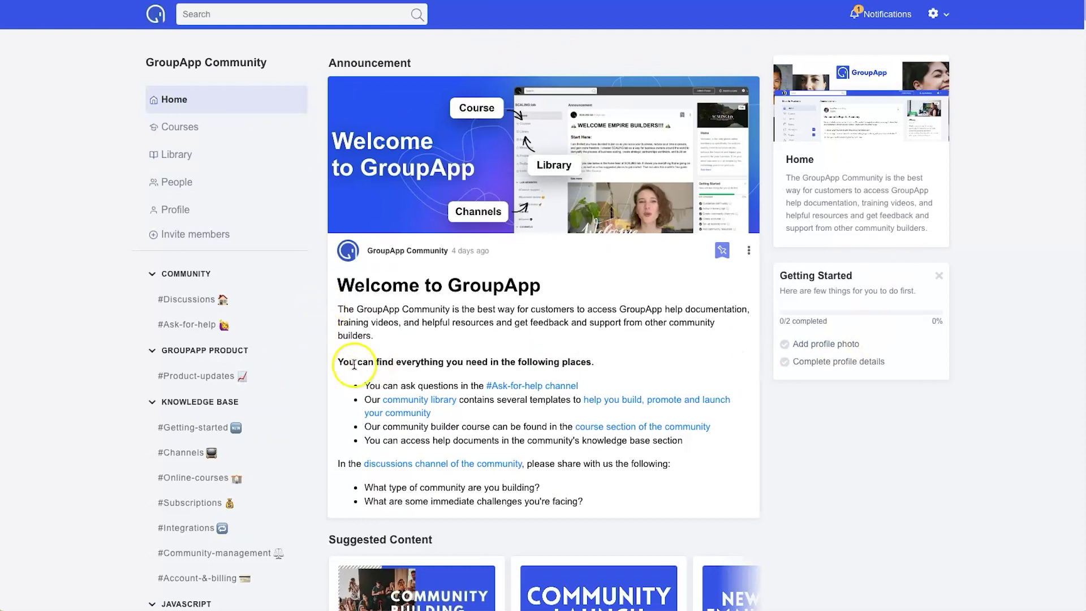
Step: Review the community Home page's welcome announcement, suggested content and the sections further down
{"action": "scroll", "coordinate": [449, 446], "scroll_direction": "down", "scroll_amount": 5}
{"action": "scroll", "coordinate": [378, 328], "scroll_direction": "down", "scroll_amount": 6}
{"action": "scroll", "coordinate": [379, 350], "scroll_direction": "up", "scroll_amount": 4}
{"action": "scroll", "coordinate": [362, 317], "scroll_direction": "up", "scroll_amount": 2}
{"action": "left_click_drag", "start_coordinate": [324, 218], "coordinate": [443, 194]}
{"action": "left_click", "coordinate": [497, 190]}
{"action": "scroll", "coordinate": [475, 283], "scroll_direction": "down", "scroll_amount": 3}
{"action": "scroll", "coordinate": [472, 311], "scroll_direction": "up", "scroll_amount": 9}
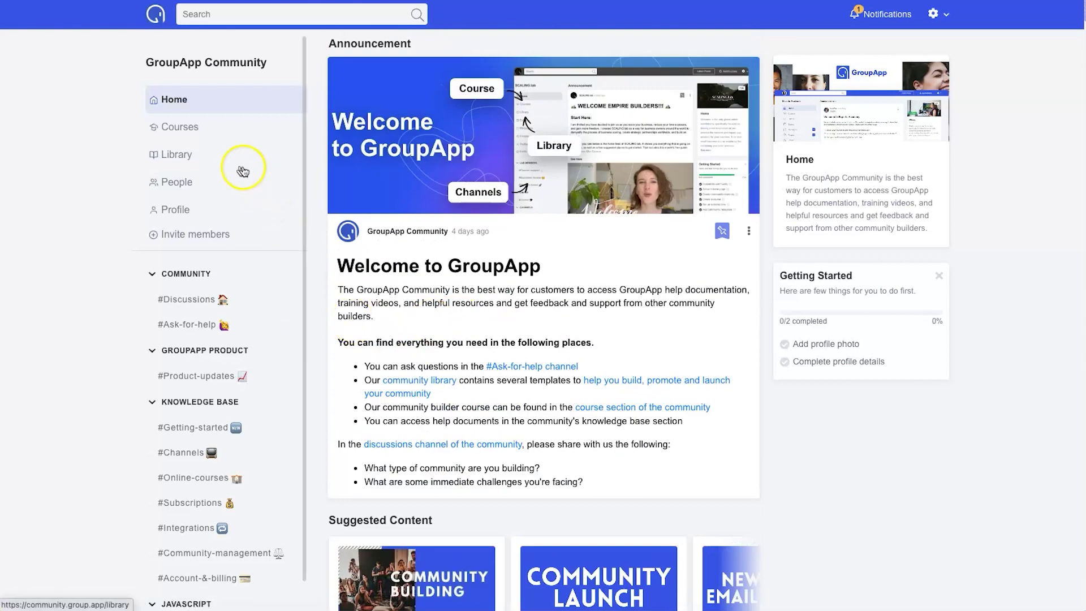
Step: Look through the community's Courses, Library and People pages, highlighting the member count on the People page
{"action": "left_click", "coordinate": [189, 132]}
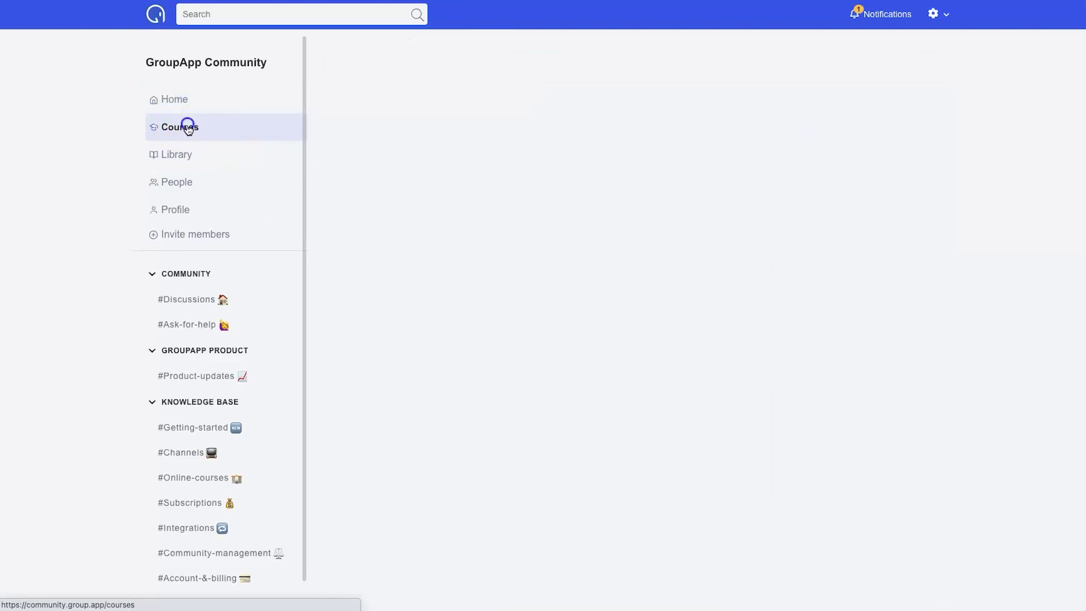
{"action": "left_click", "coordinate": [193, 160]}
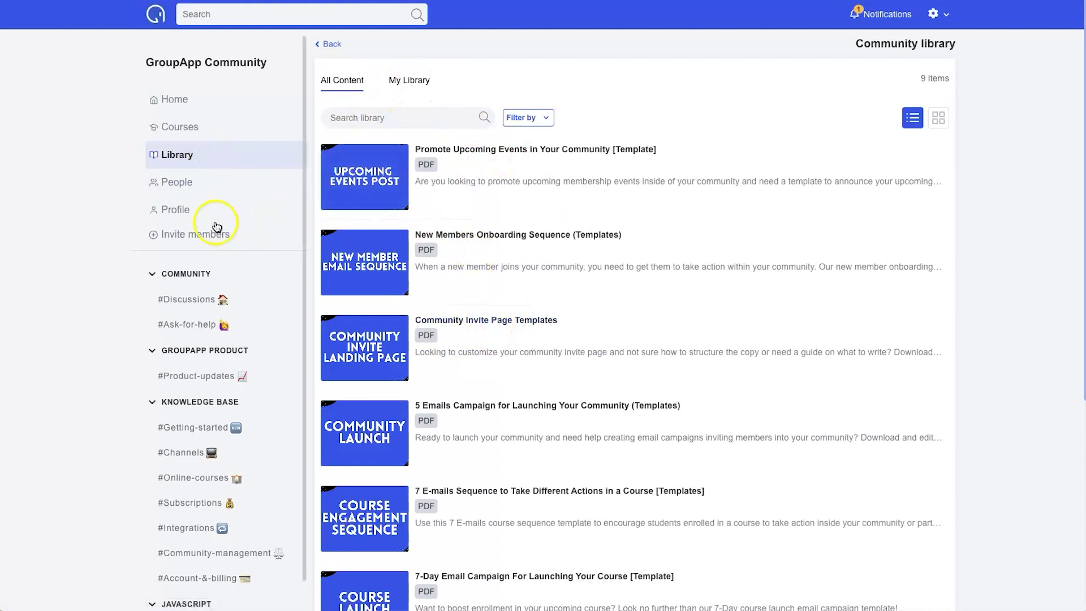
{"action": "left_click", "coordinate": [186, 179]}
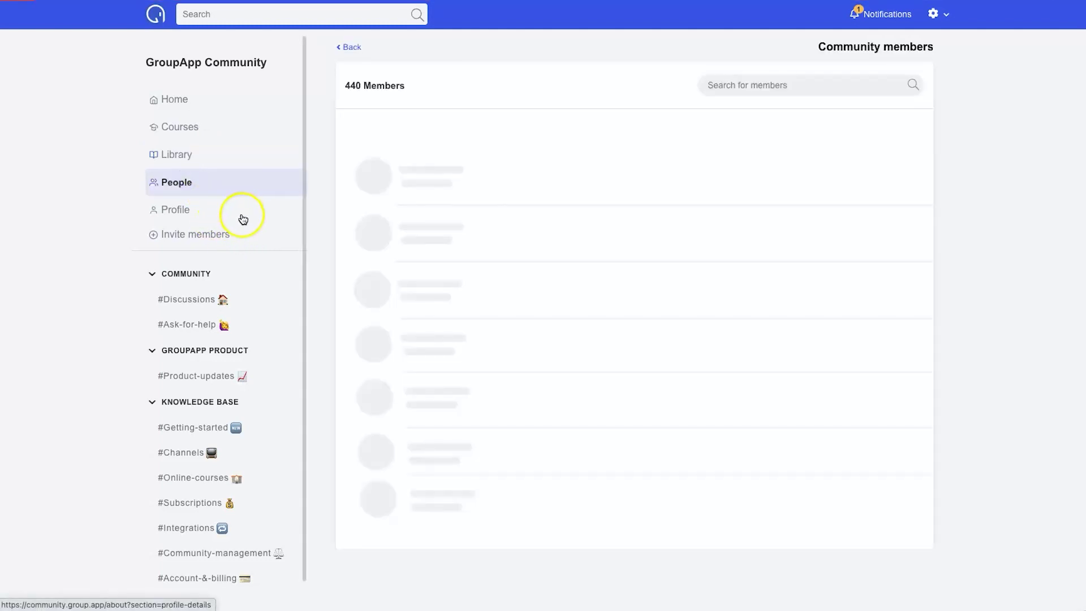
{"action": "left_click", "coordinate": [348, 83]}
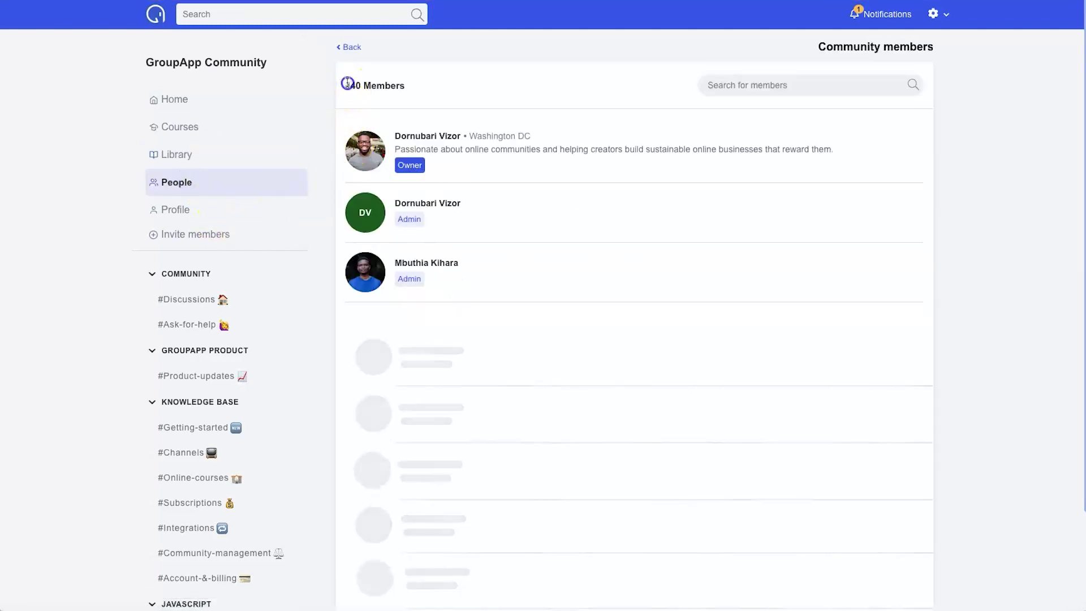
{"action": "left_click", "coordinate": [400, 82]}
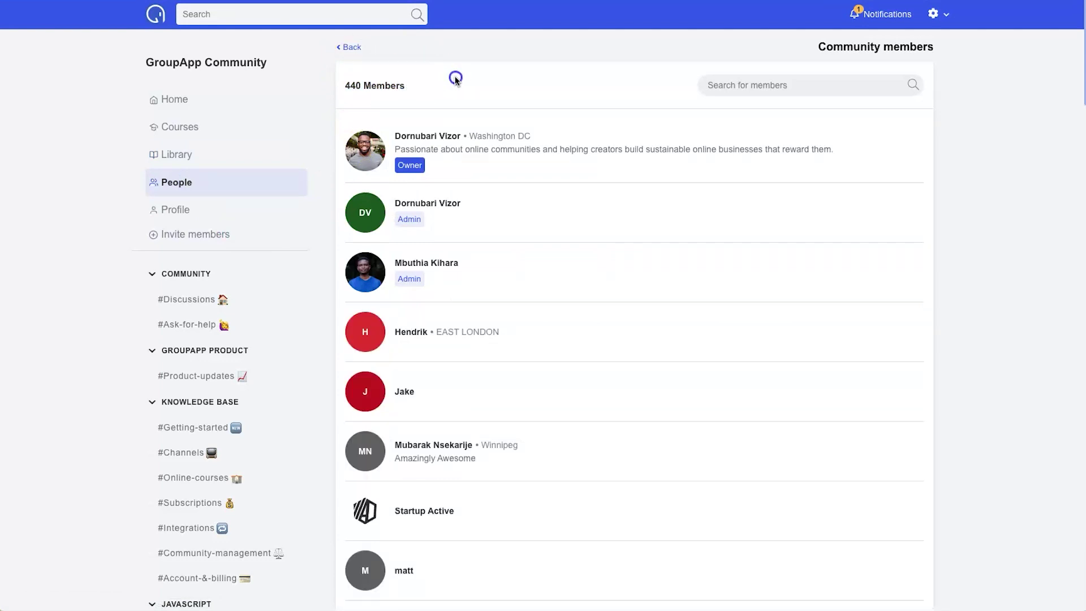
Step: Open the Profile page, look over the profile details form, and return to the community home
{"action": "left_click", "coordinate": [175, 212]}
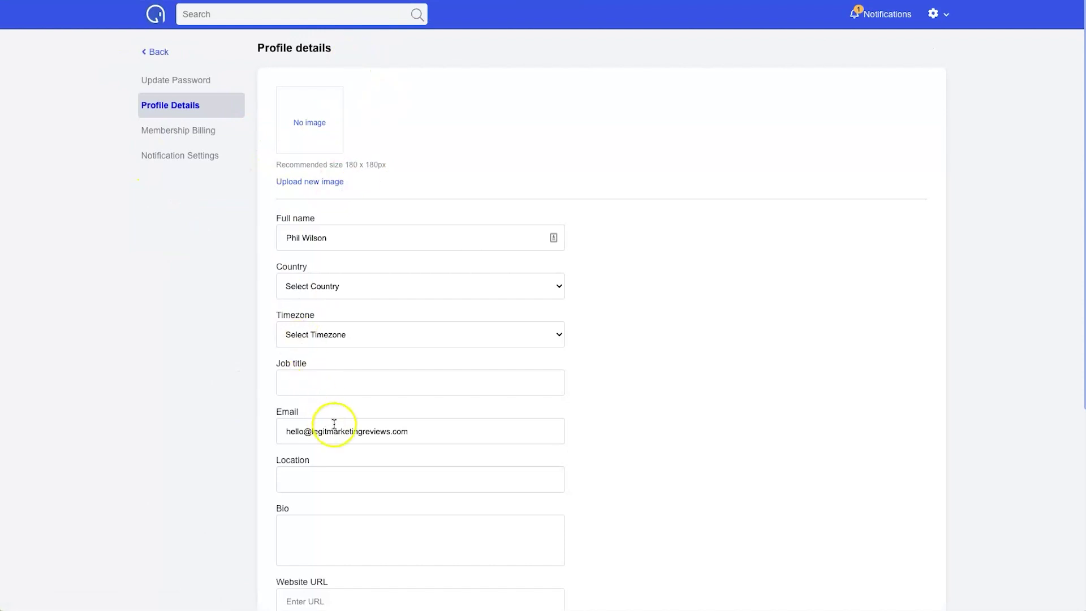
{"action": "scroll", "coordinate": [287, 457], "scroll_direction": "down", "scroll_amount": 5}
{"action": "scroll", "coordinate": [260, 385], "scroll_direction": "up", "scroll_amount": 5}
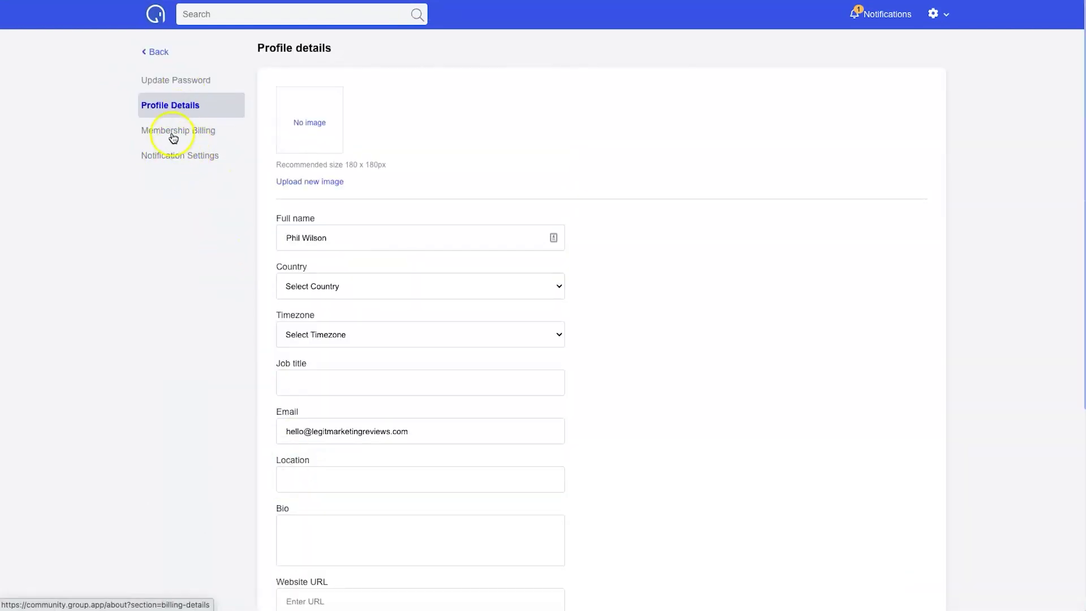
{"action": "left_click", "coordinate": [155, 51]}
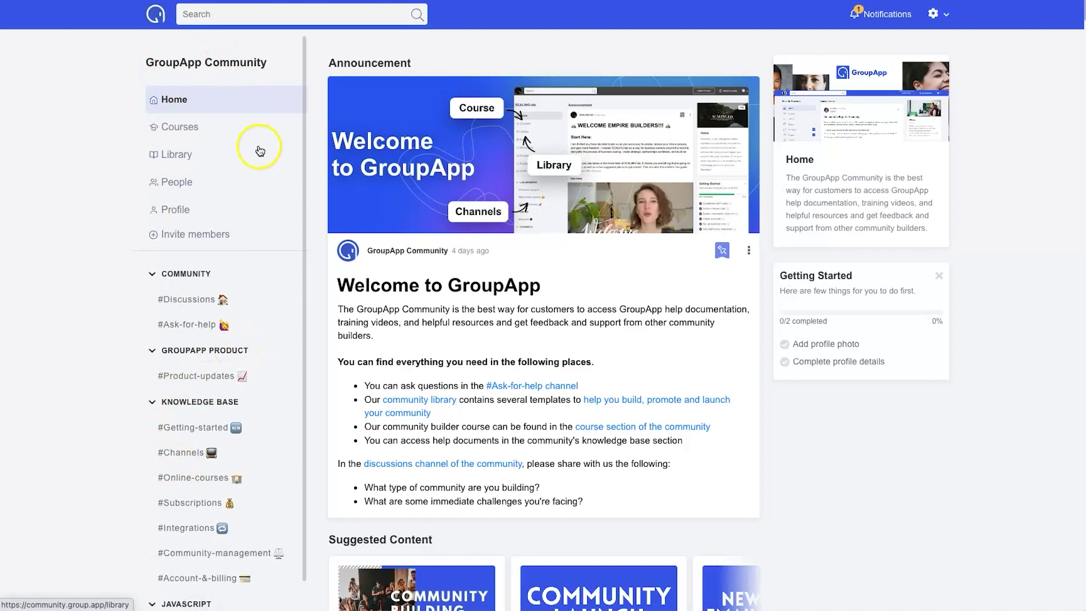
Step: Open the course "How to Build A Membership Community" and review its full curriculum of modules and lessons
{"action": "left_click", "coordinate": [202, 130]}
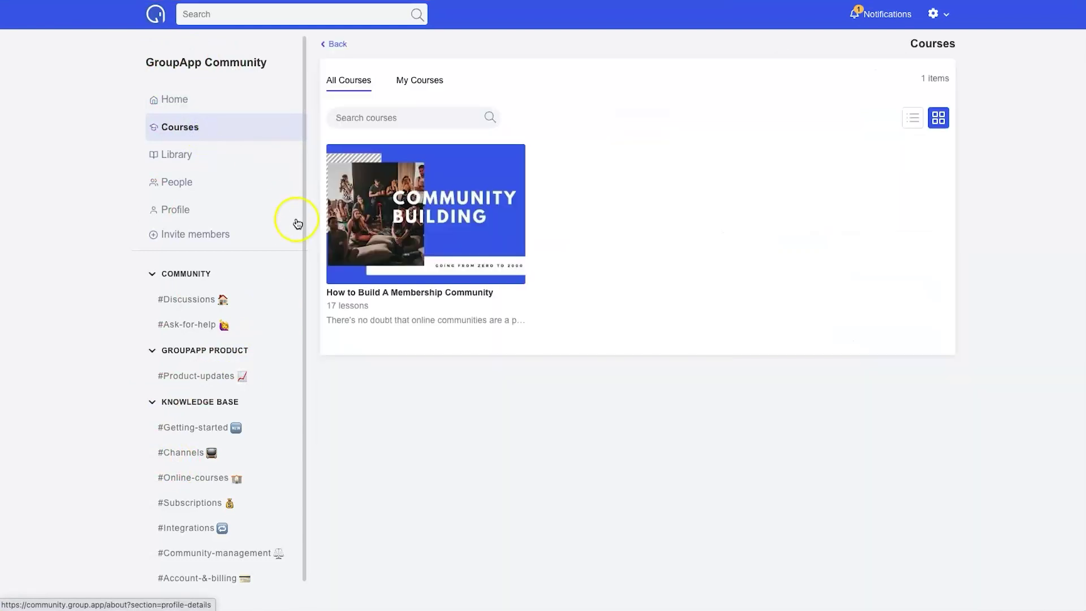
{"action": "left_click", "coordinate": [425, 221]}
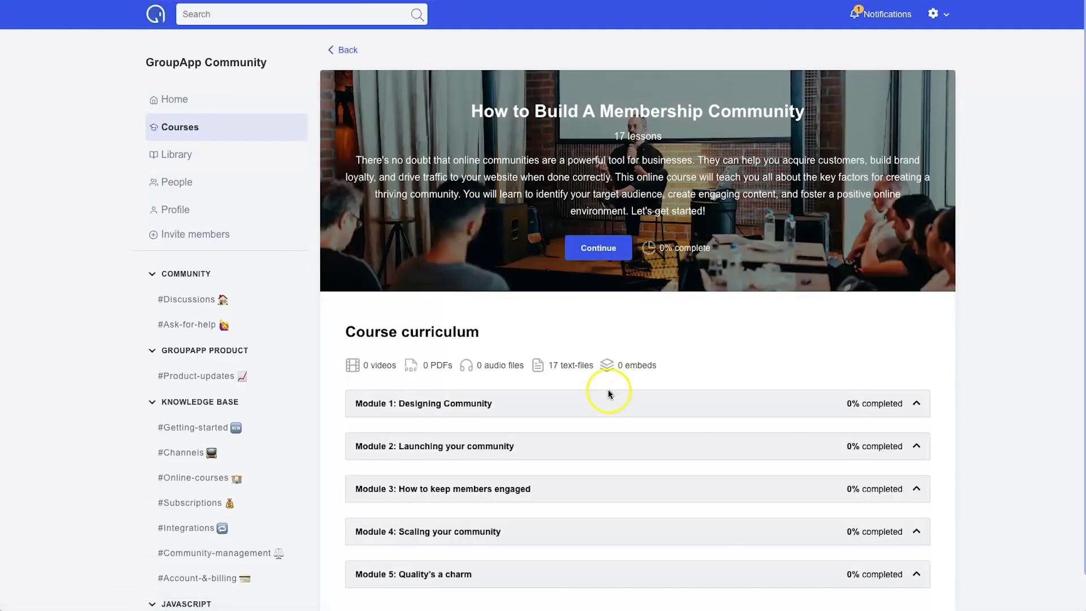
{"action": "scroll", "coordinate": [565, 350], "scroll_direction": "down", "scroll_amount": 2}
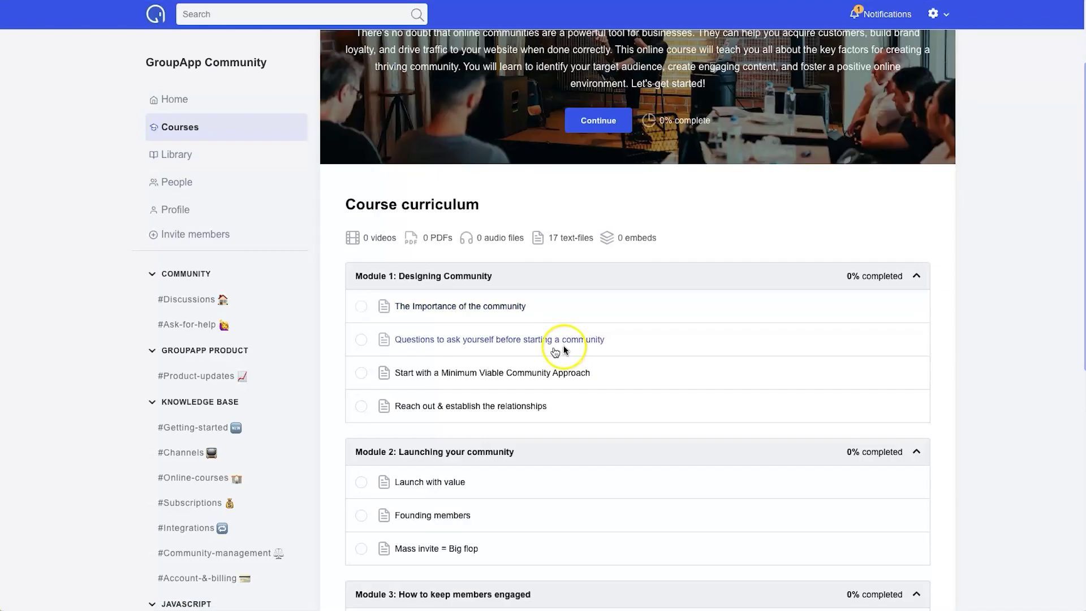
{"action": "scroll", "coordinate": [472, 359], "scroll_direction": "down", "scroll_amount": 4}
{"action": "scroll", "coordinate": [453, 381], "scroll_direction": "down", "scroll_amount": 5}
{"action": "scroll", "coordinate": [509, 373], "scroll_direction": "up", "scroll_amount": 15}
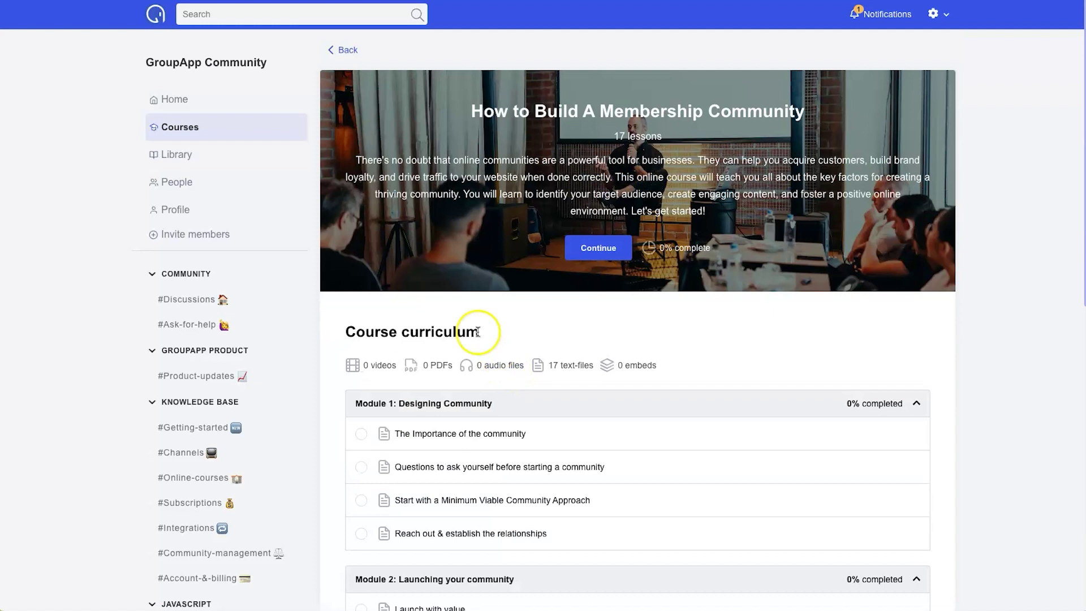
Step: Continue into the course's lesson view and collapse modules 2 to 5 in the curriculum
{"action": "left_click", "coordinate": [609, 253]}
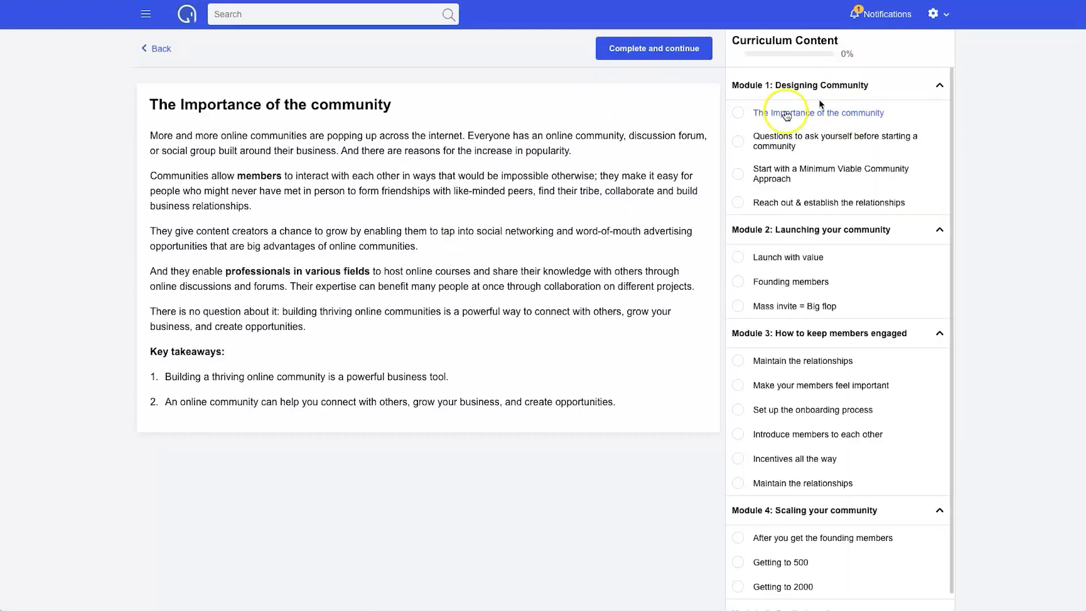
{"action": "left_click", "coordinate": [926, 234]}
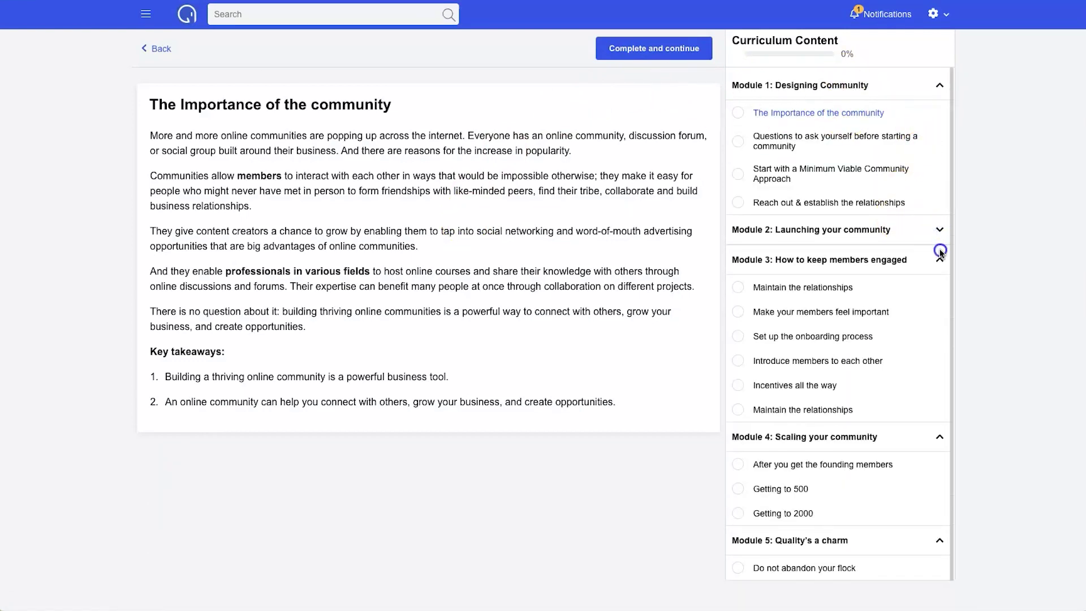
{"action": "left_click", "coordinate": [940, 259]}
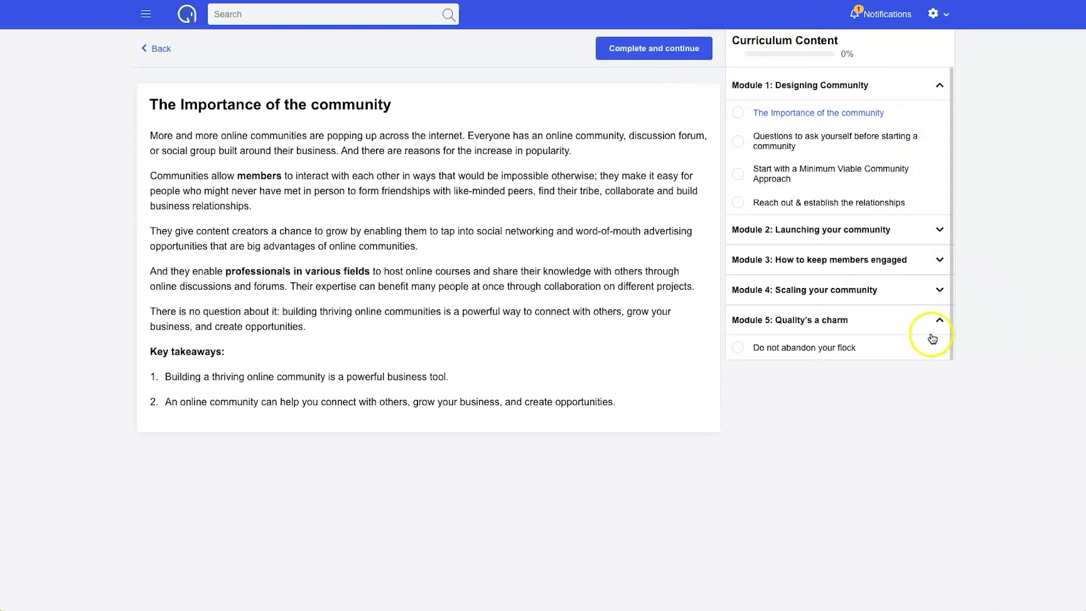
{"action": "left_click", "coordinate": [935, 323]}
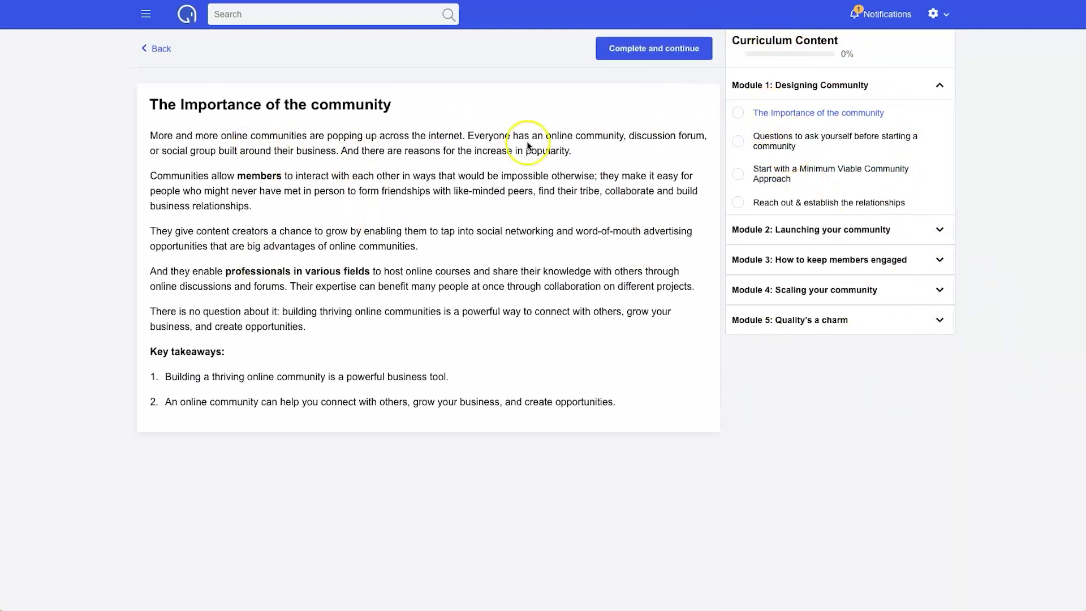
Step: Select the lesson "Questions to ask yourself before starting a community", mark "The Importance of the community" complete, and highlight the course progress
{"action": "left_click", "coordinate": [779, 133]}
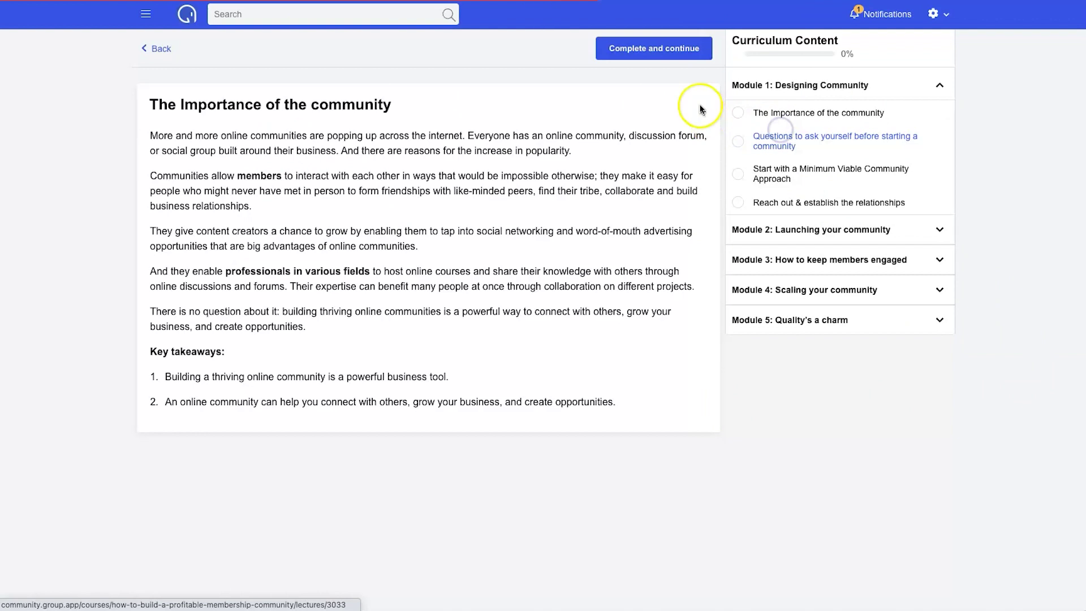
{"action": "left_click", "coordinate": [683, 49]}
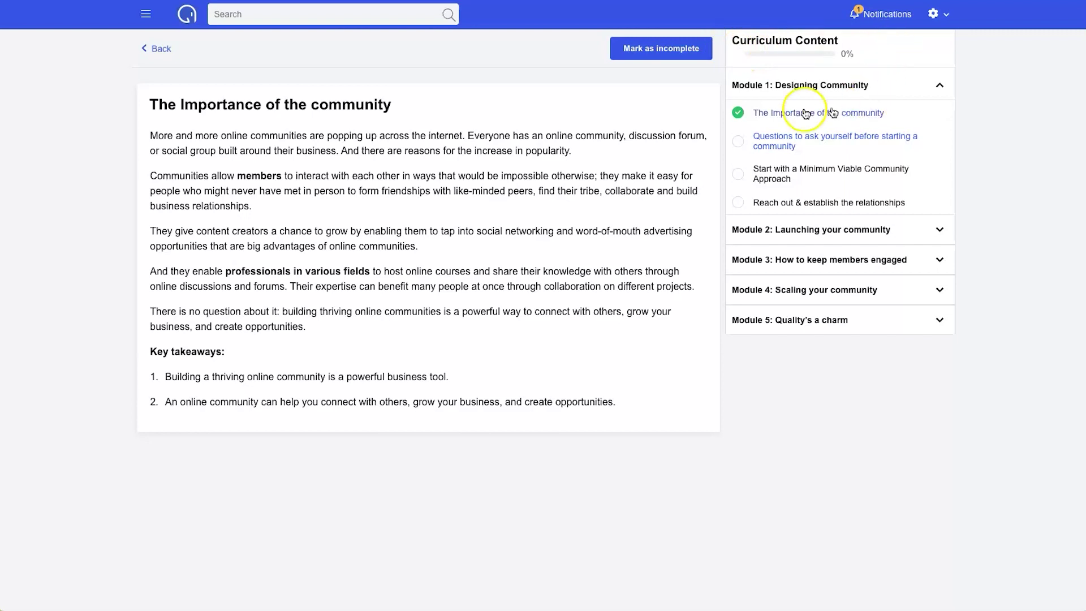
{"action": "left_click_drag", "start_coordinate": [724, 35], "coordinate": [592, 71]}
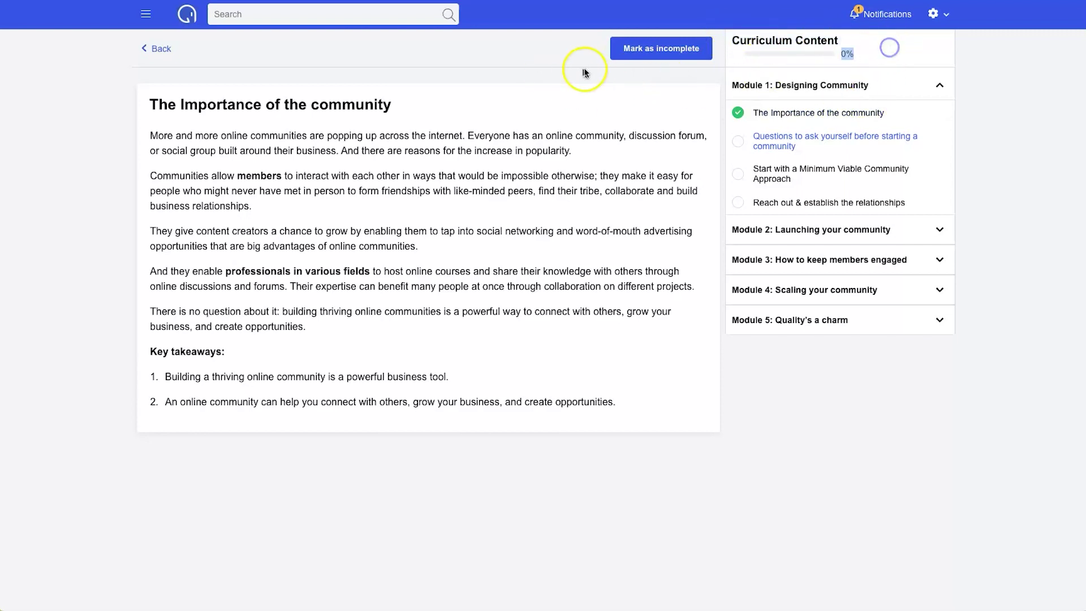
Step: Reload the lesson page to refresh the course progress, and collapse modules 1 to 4 in the curriculum
{"action": "right_click", "coordinate": [460, 65]}
{"action": "left_click", "coordinate": [478, 95]}
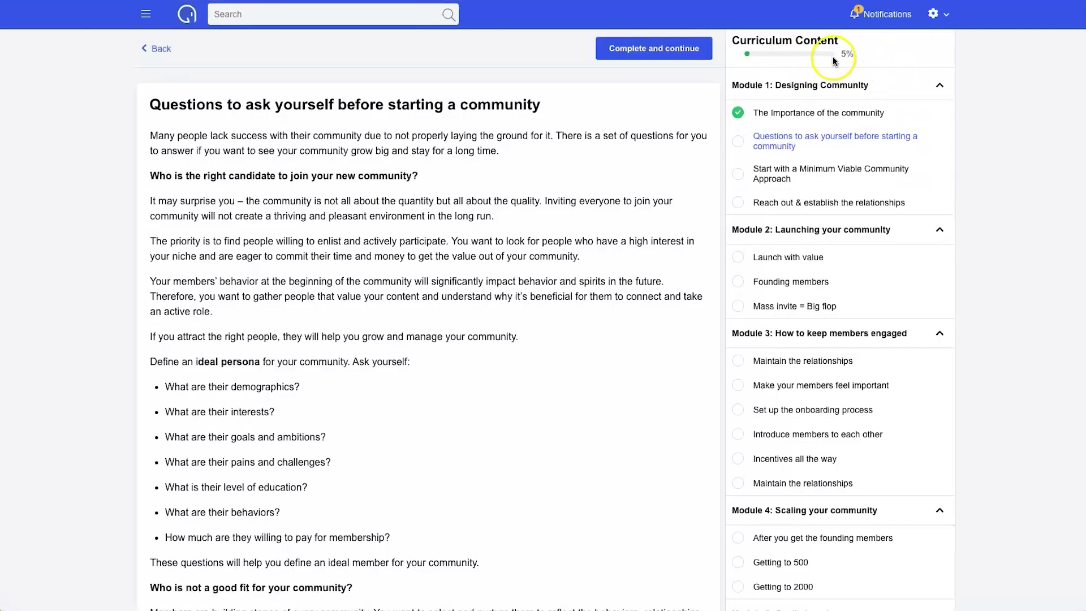
{"action": "left_click", "coordinate": [939, 84]}
{"action": "left_click", "coordinate": [938, 116]}
{"action": "left_click", "coordinate": [940, 148]}
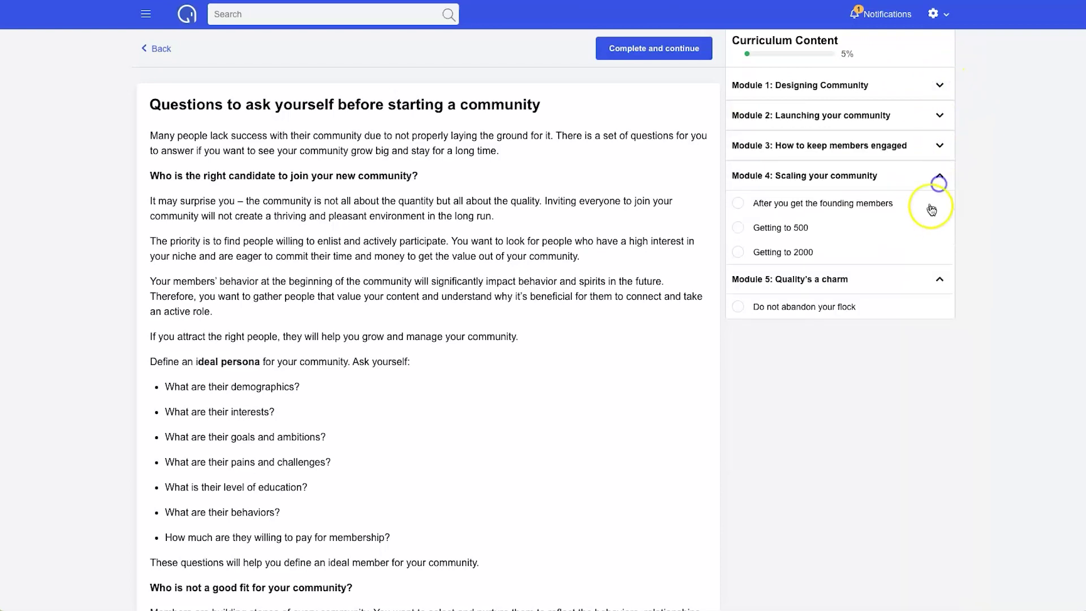
{"action": "left_click", "coordinate": [938, 172]}
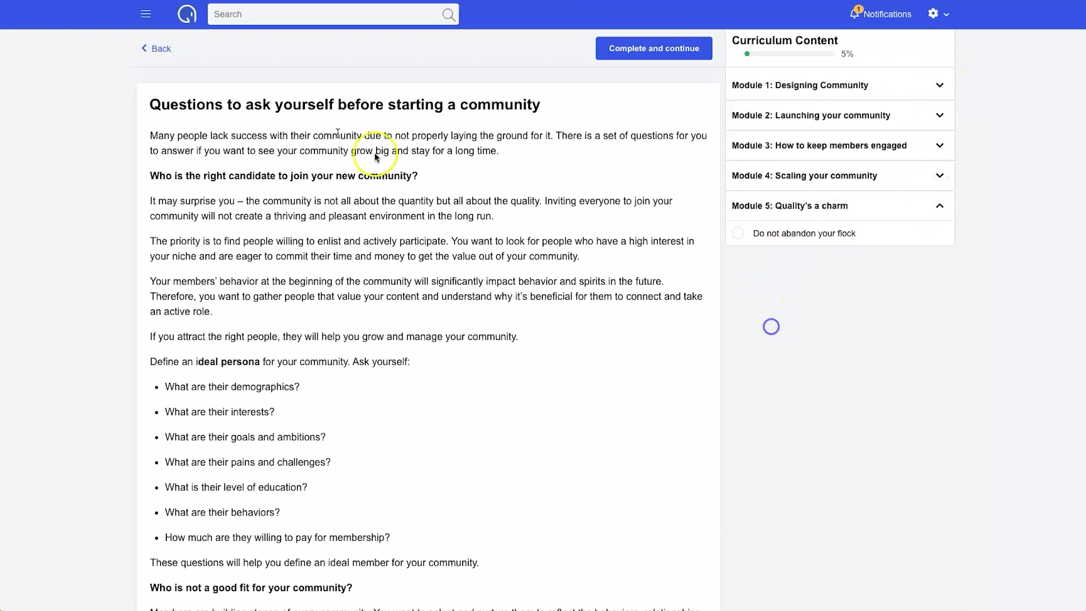
Step: Return to the course overview, open the #Discussions channel and look through its posts
{"action": "left_click", "coordinate": [155, 47]}
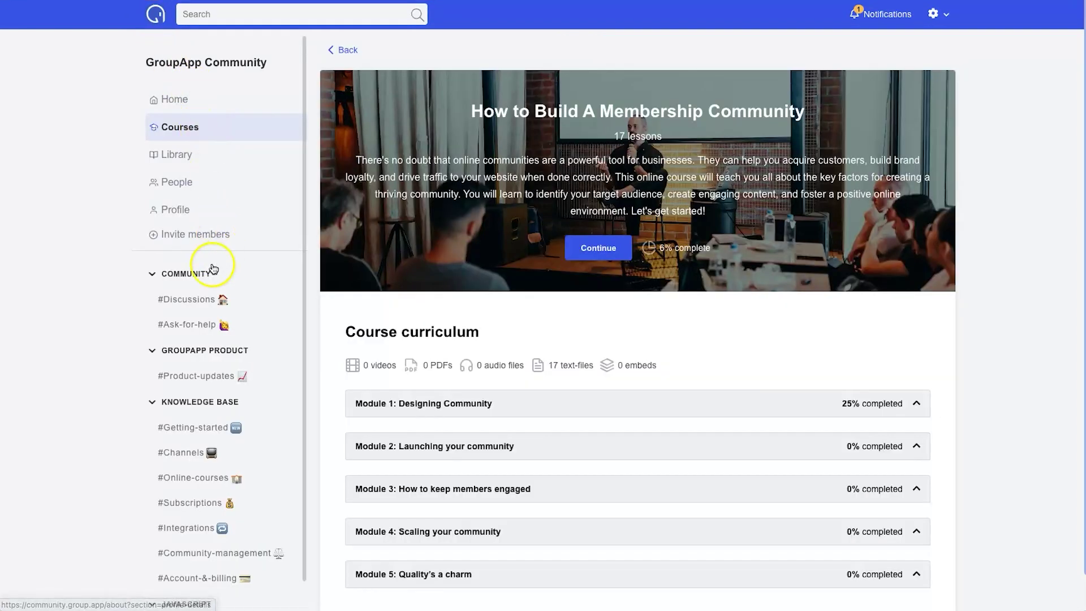
{"action": "left_click", "coordinate": [182, 306]}
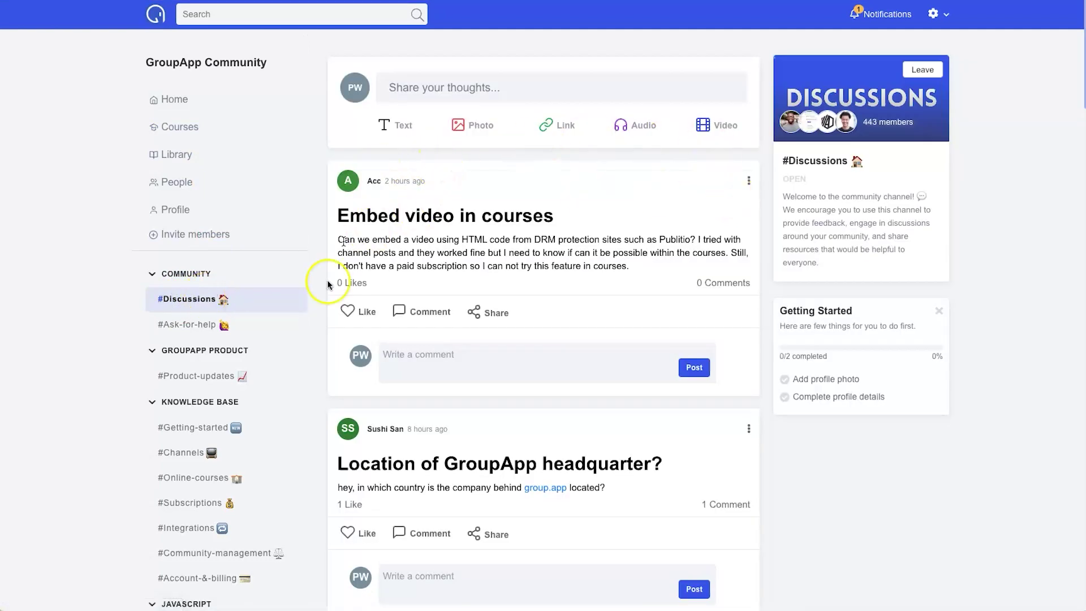
{"action": "scroll", "coordinate": [710, 436], "scroll_direction": "down", "scroll_amount": 10}
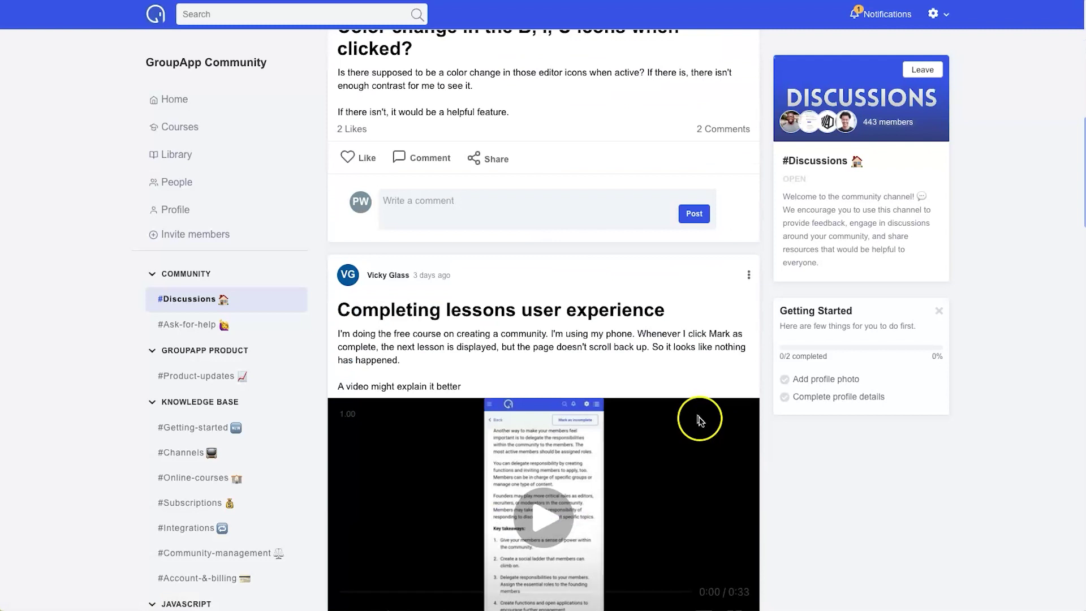
{"action": "scroll", "coordinate": [475, 453], "scroll_direction": "down", "scroll_amount": 11}
{"action": "scroll", "coordinate": [475, 454], "scroll_direction": "up", "scroll_amount": 20}
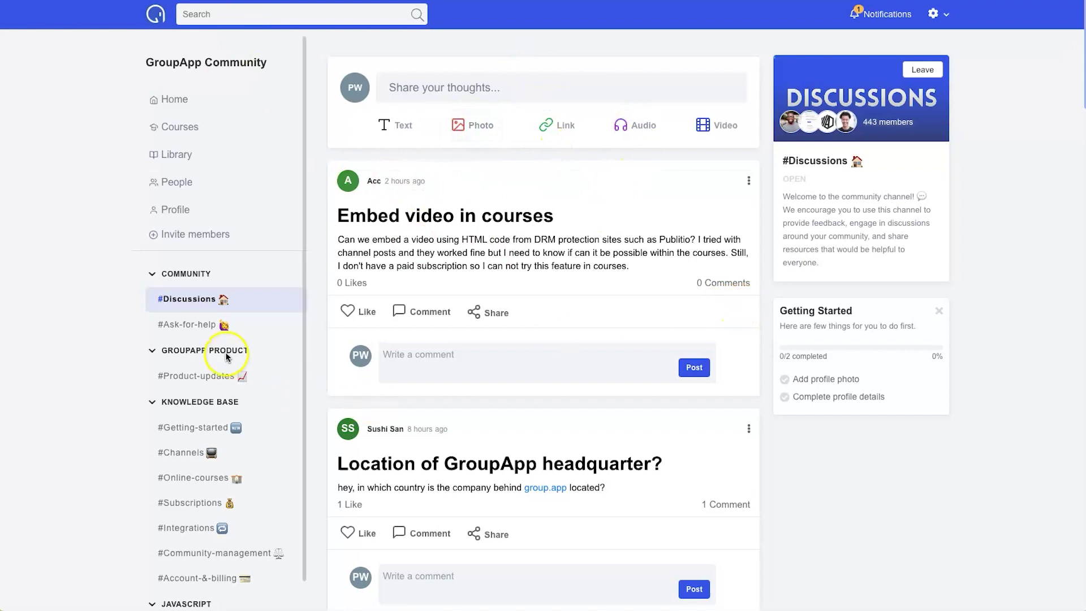
Step: Open the #Getting-started channel and highlight the note about joining the channel to comment and receive updates
{"action": "left_click", "coordinate": [183, 432]}
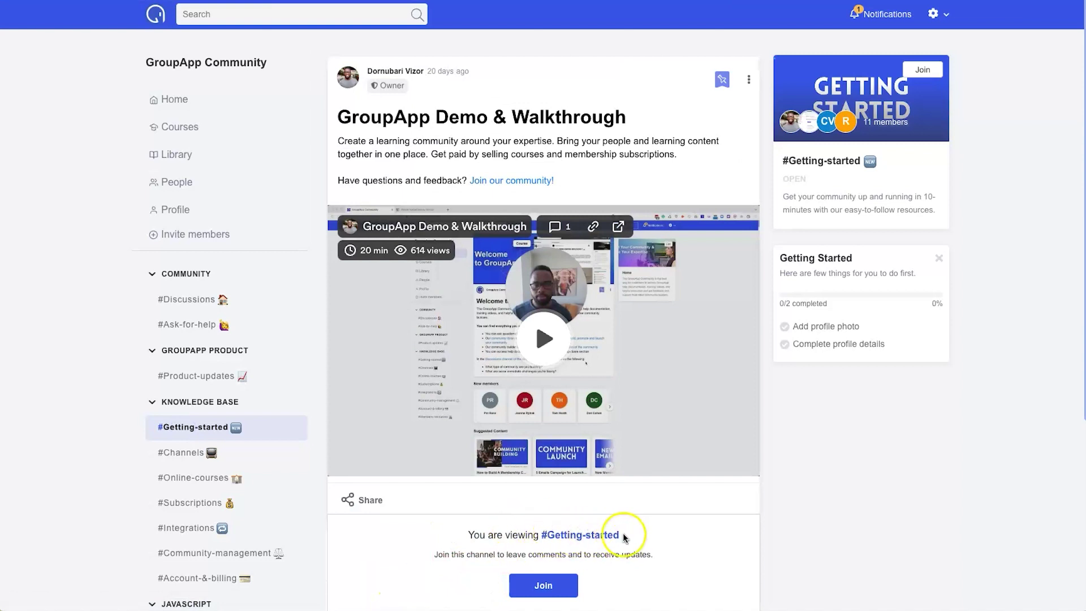
{"action": "left_click_drag", "start_coordinate": [420, 559], "coordinate": [688, 554]}
{"action": "left_click", "coordinate": [689, 554]}
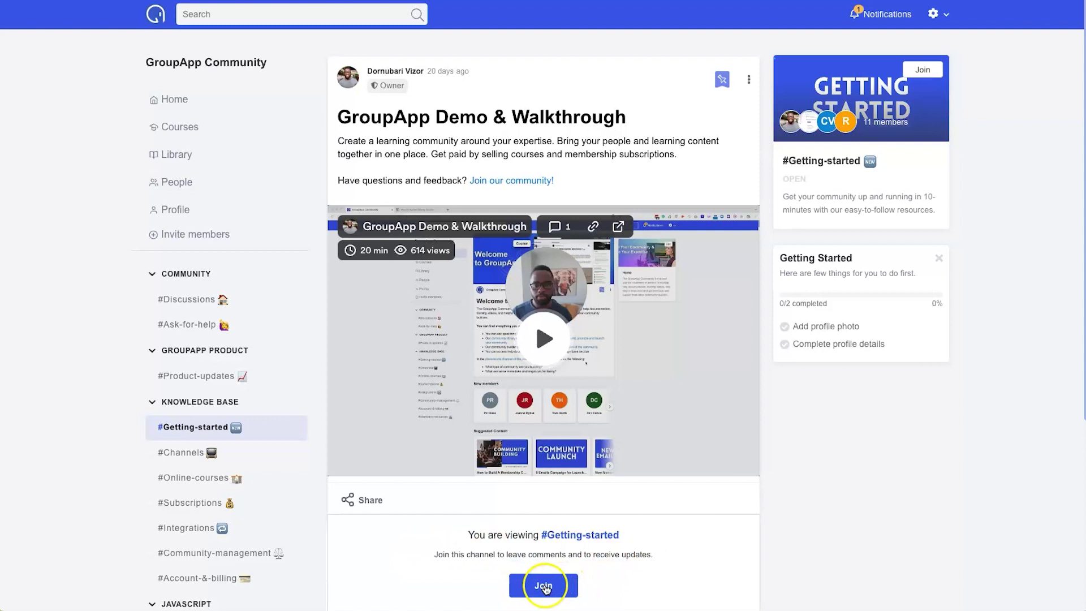
Step: Browse the #Channels, #Online-courses and #Subscriptions channels in the knowledge base
{"action": "left_click", "coordinate": [195, 454]}
{"action": "left_click", "coordinate": [199, 474]}
{"action": "left_click", "coordinate": [198, 502]}
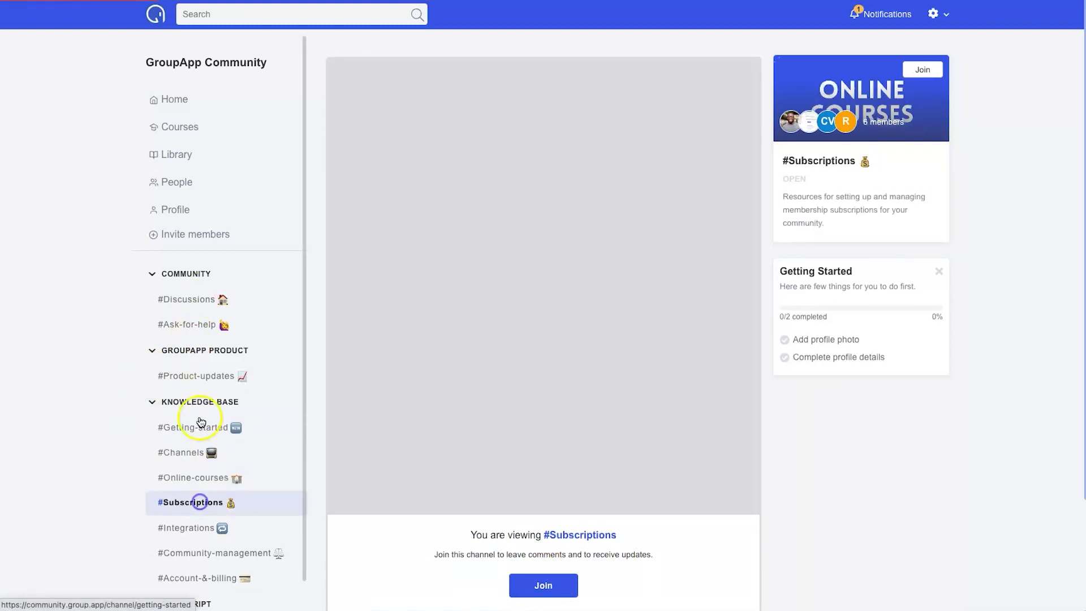
Step: Revisit #Discussions, switch to the #Ask-for-help channel, and view its Create Post editor before closing it
{"action": "left_click", "coordinate": [193, 289]}
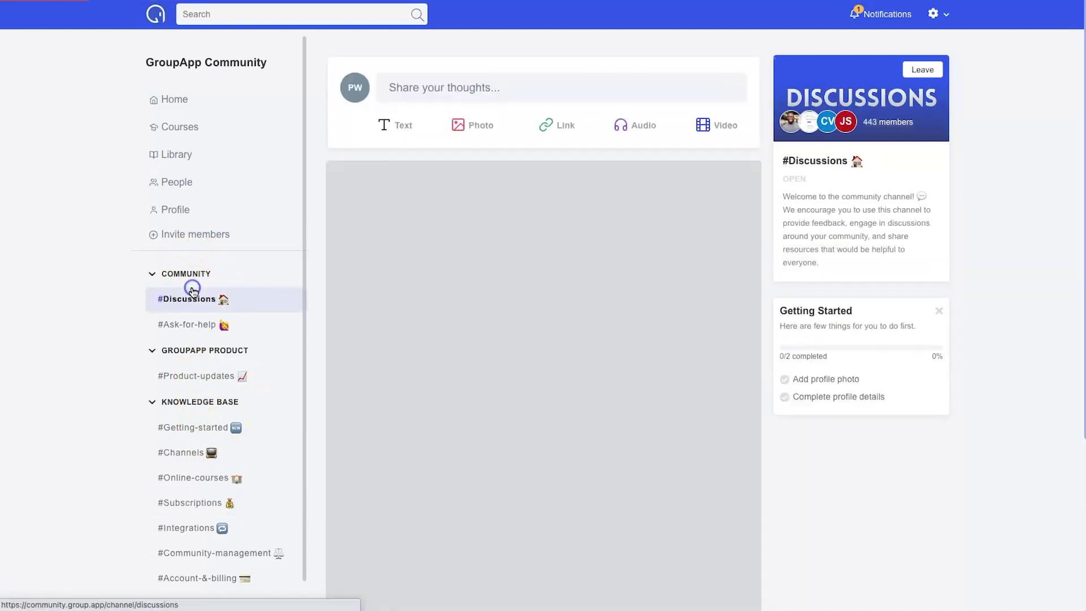
{"action": "left_click", "coordinate": [189, 322]}
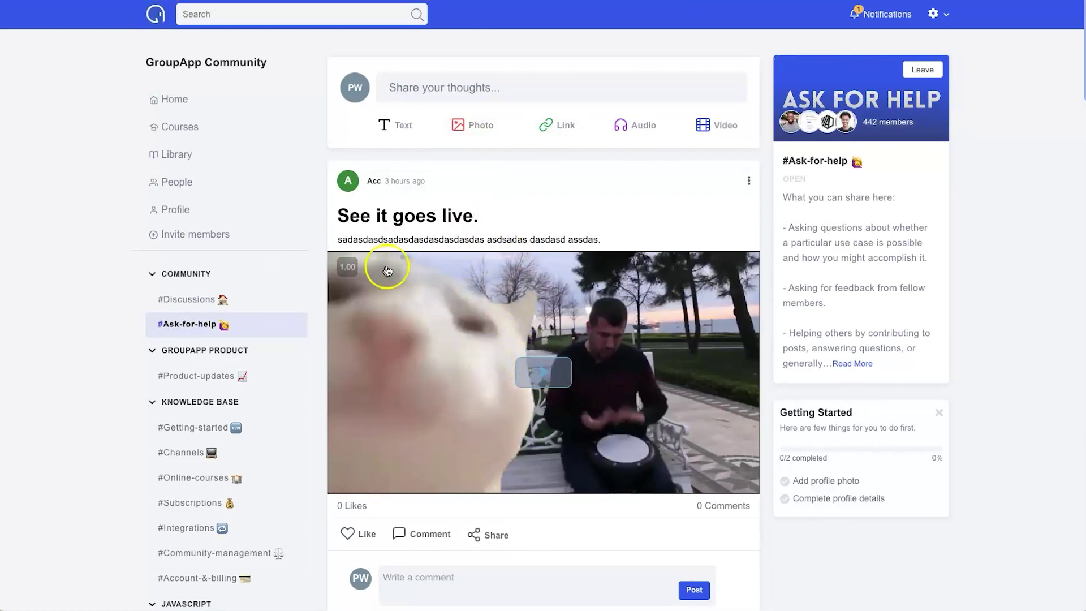
{"action": "left_click", "coordinate": [435, 87]}
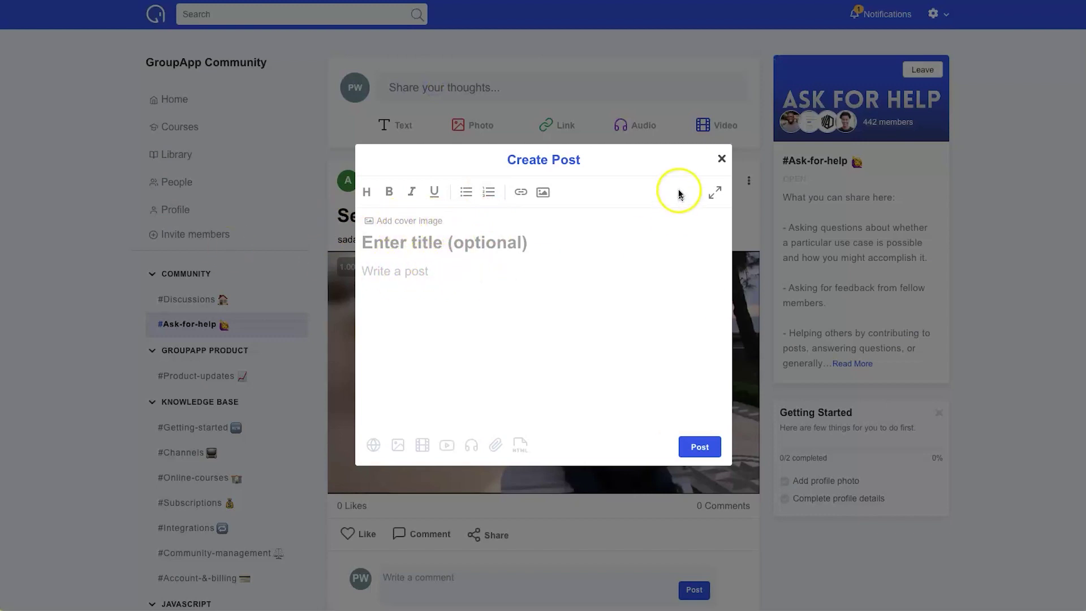
{"action": "left_click", "coordinate": [721, 159]}
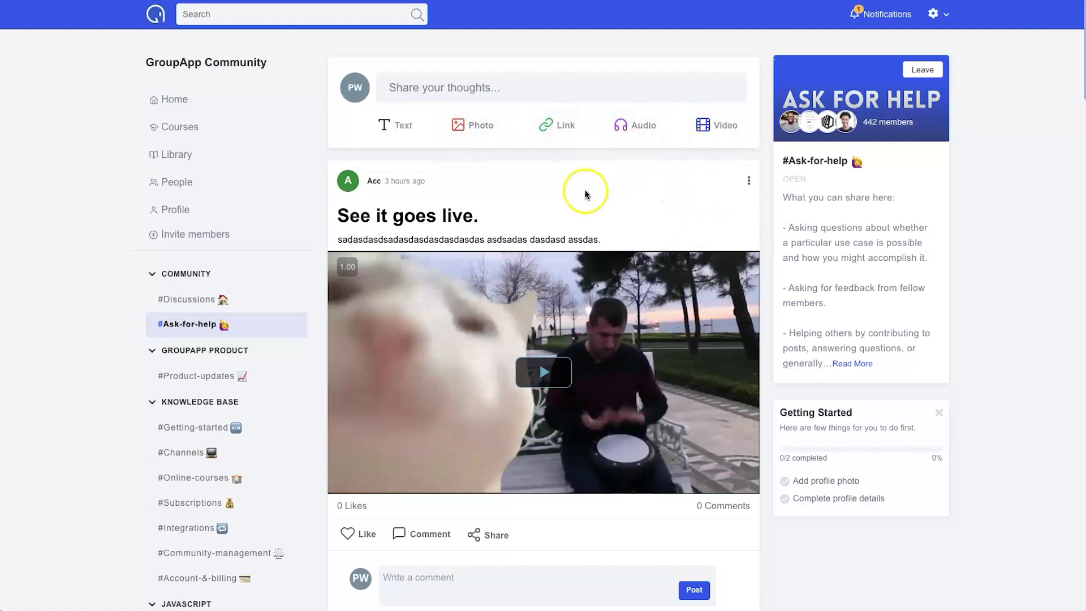
Step: Look through the member posts in the #Ask-for-help channel and return to the first one
{"action": "scroll", "coordinate": [554, 254], "scroll_direction": "down", "scroll_amount": 3}
{"action": "scroll", "coordinate": [681, 428], "scroll_direction": "down", "scroll_amount": 7}
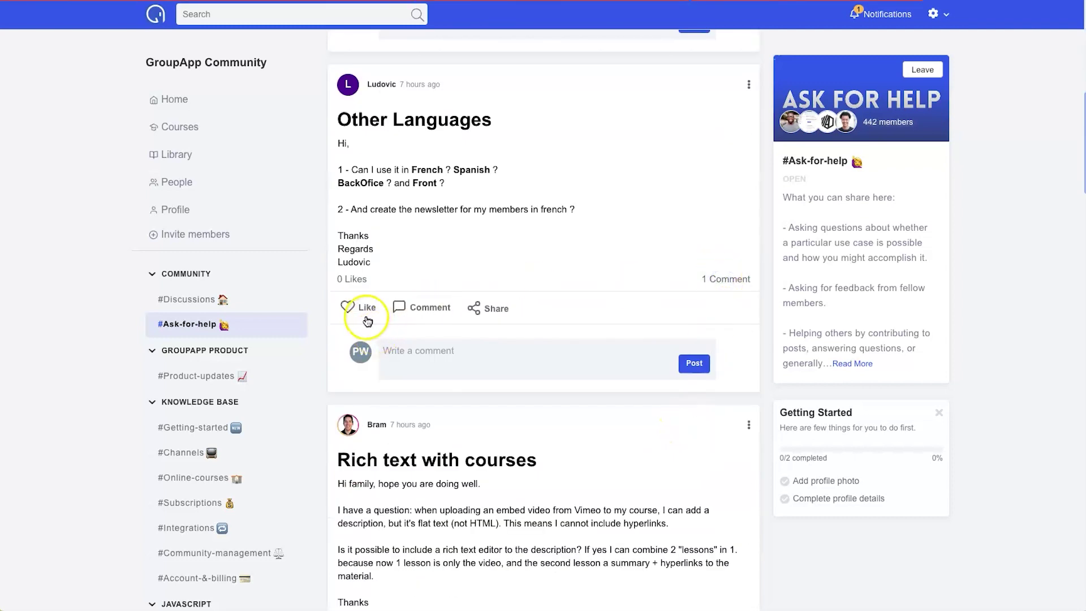
{"action": "scroll", "coordinate": [518, 395], "scroll_direction": "down", "scroll_amount": 10}
{"action": "scroll", "coordinate": [524, 395], "scroll_direction": "down", "scroll_amount": 11}
{"action": "scroll", "coordinate": [526, 393], "scroll_direction": "up", "scroll_amount": 20}
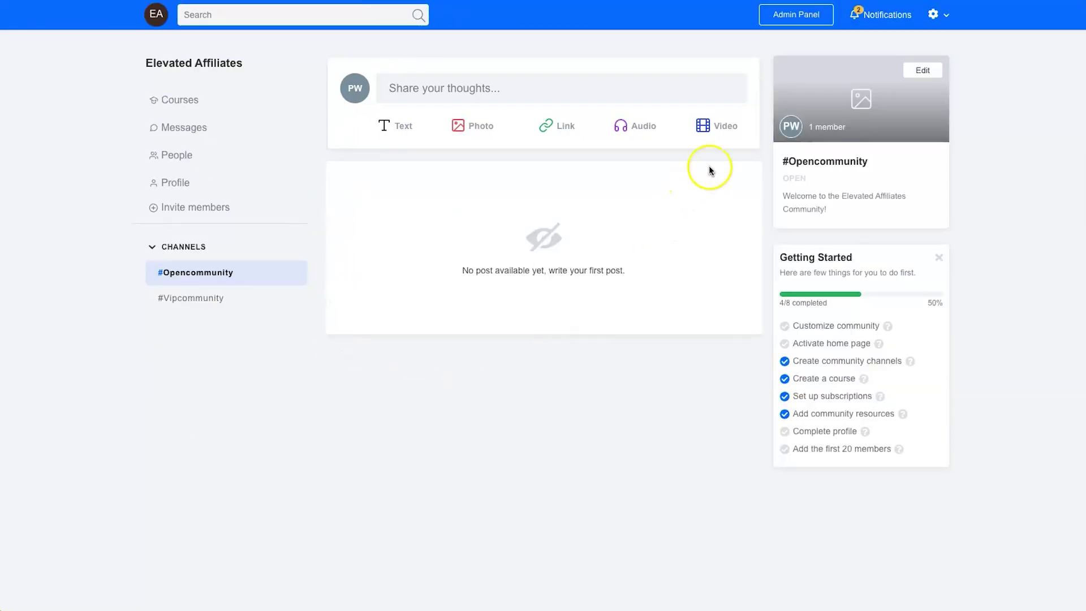
Step: Open the Elevated Affiliates admin panel and review the owner's member profile, including subscription and permission details, before closing it
{"action": "left_click", "coordinate": [798, 17]}
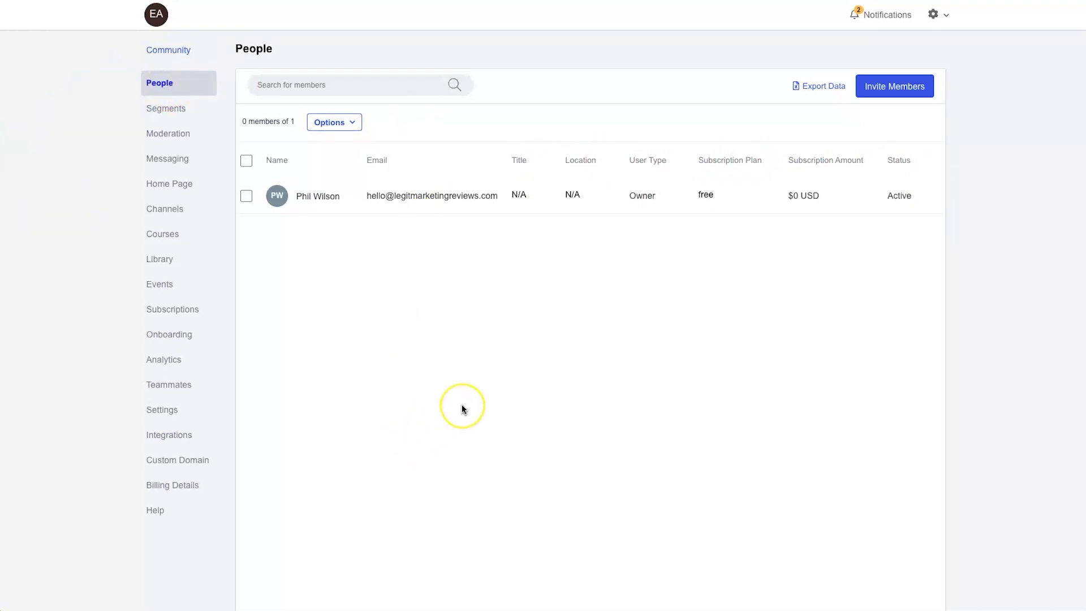
{"action": "left_click", "coordinate": [420, 314]}
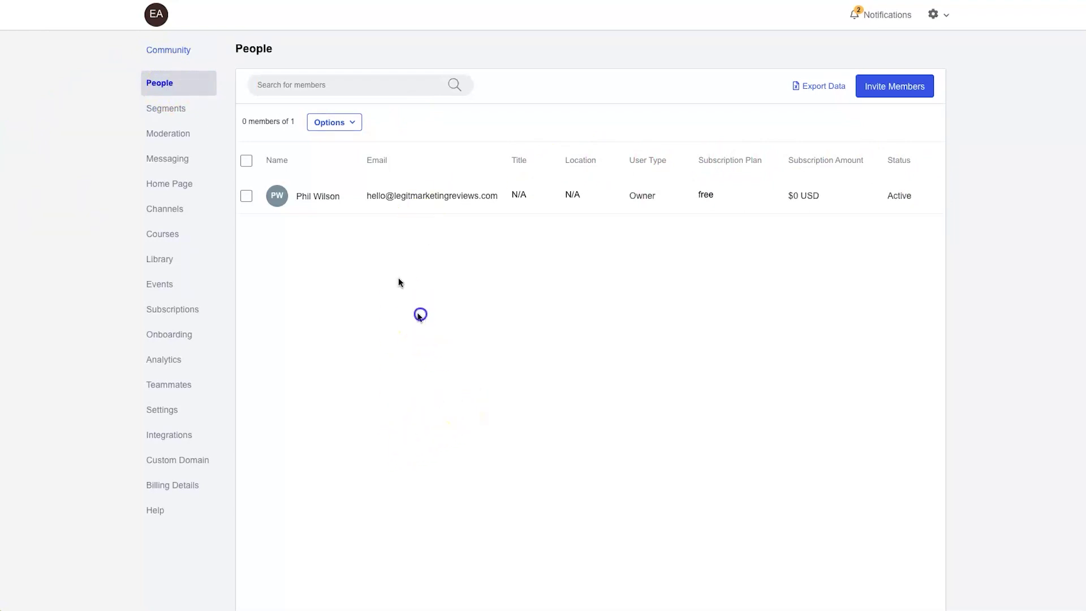
{"action": "left_click", "coordinate": [333, 203]}
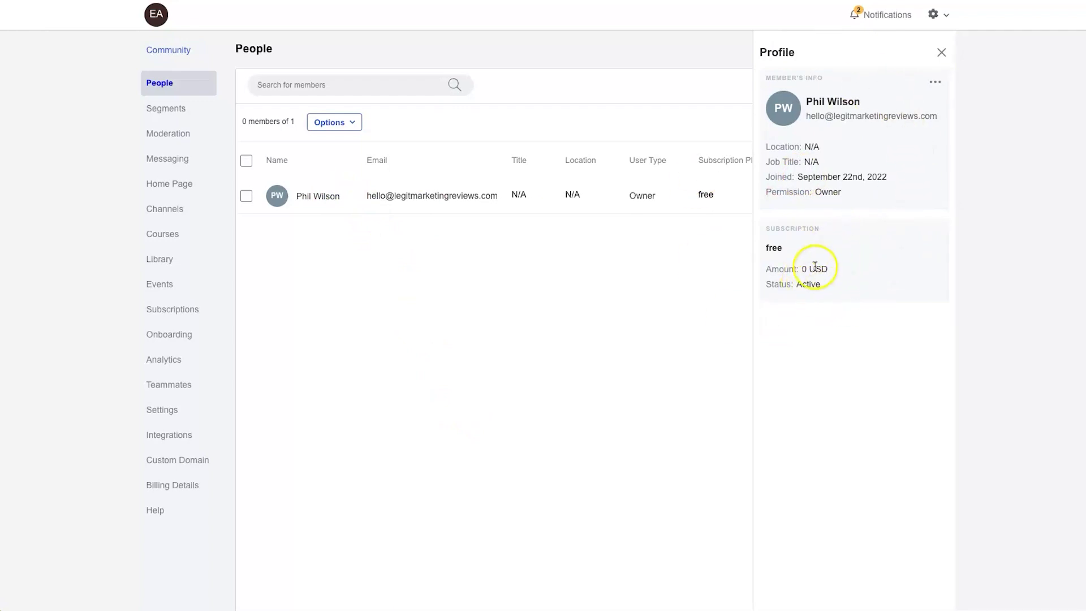
{"action": "left_click_drag", "start_coordinate": [815, 248], "coordinate": [862, 298]}
{"action": "left_click", "coordinate": [862, 298]}
{"action": "left_click_drag", "start_coordinate": [772, 148], "coordinate": [873, 194]}
{"action": "left_click", "coordinate": [873, 194]}
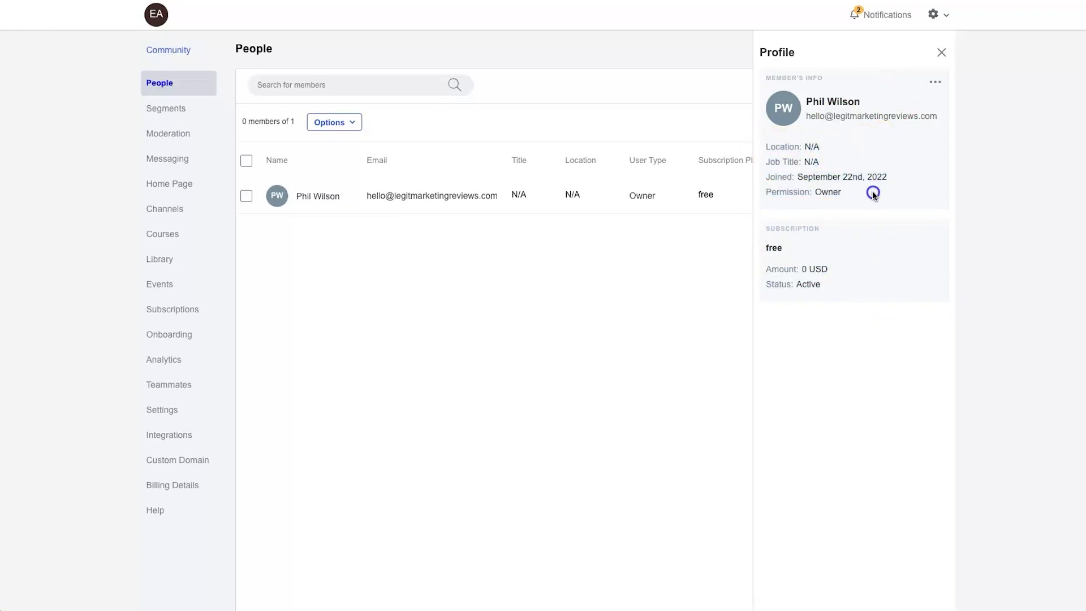
{"action": "left_click", "coordinate": [941, 55]}
Step: Look over the Segments and Moderation pages, and view the types of new message available under Messaging
{"action": "left_click", "coordinate": [162, 108]}
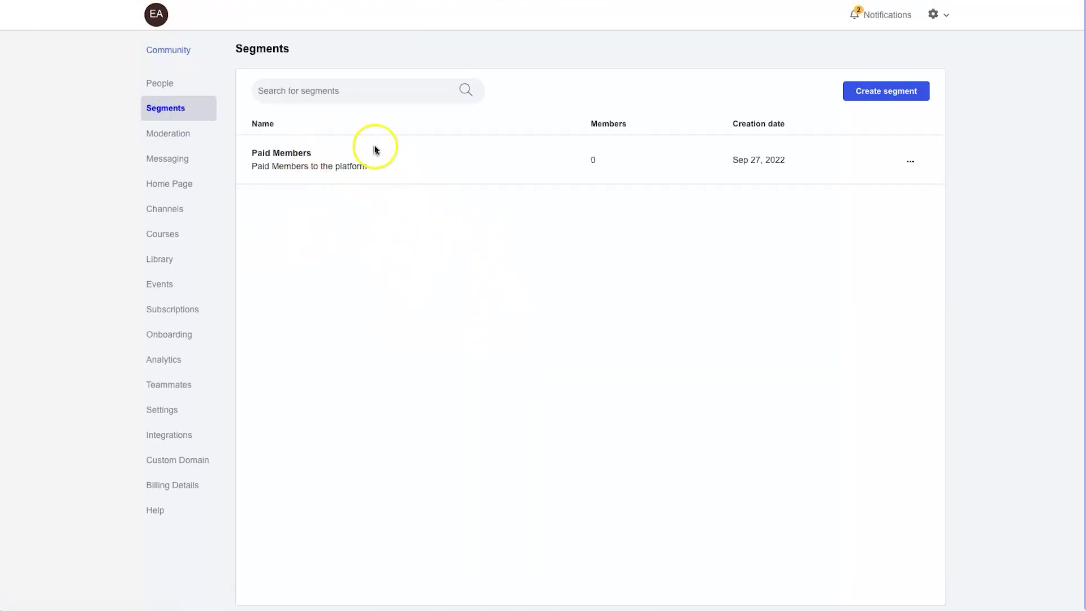
{"action": "left_click", "coordinate": [177, 139]}
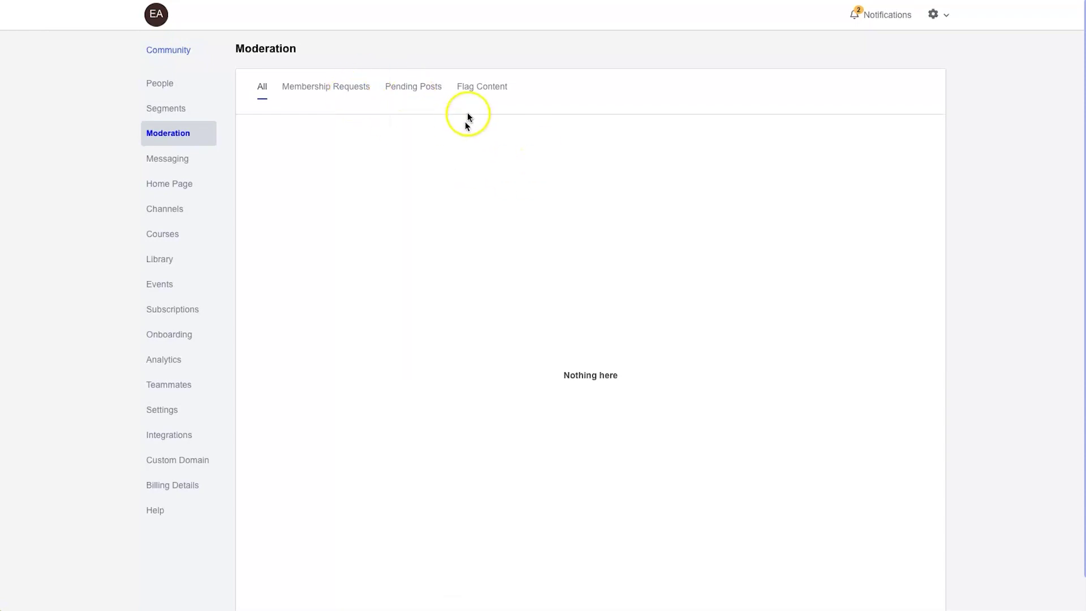
{"action": "left_click", "coordinate": [149, 159]}
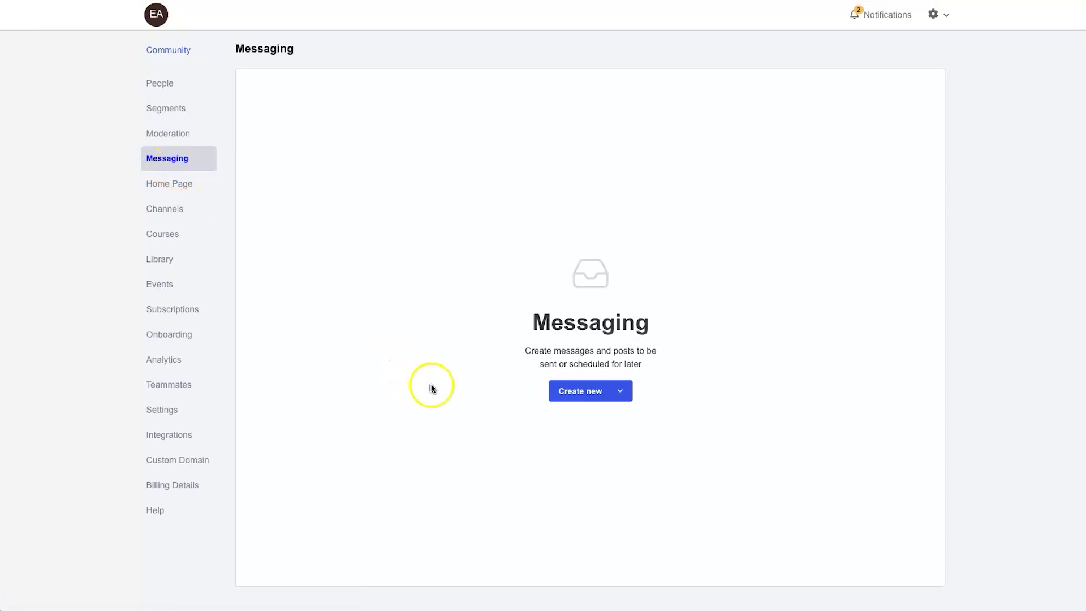
{"action": "left_click", "coordinate": [620, 393]}
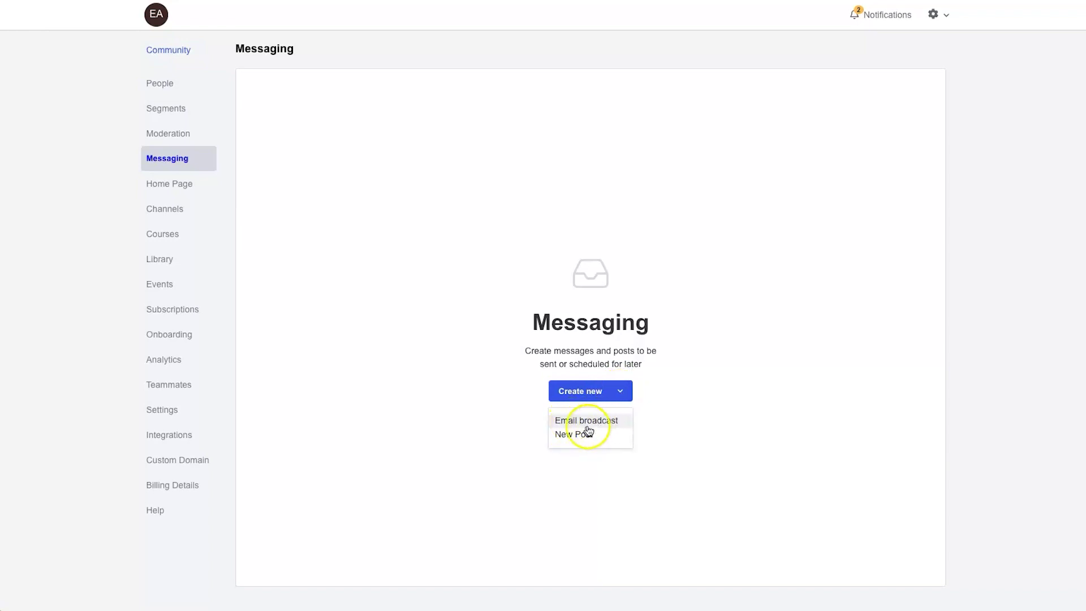
{"action": "left_click", "coordinate": [517, 445]}
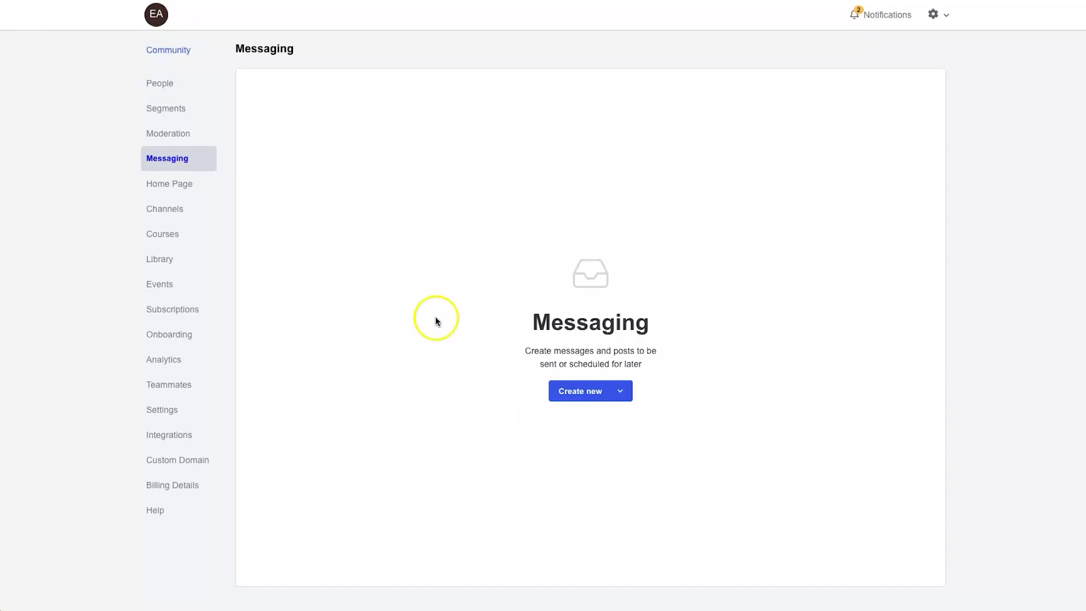
Step: Open the Home Page customization settings and view the GroupApp Community's home page as an example
{"action": "left_click", "coordinate": [147, 189]}
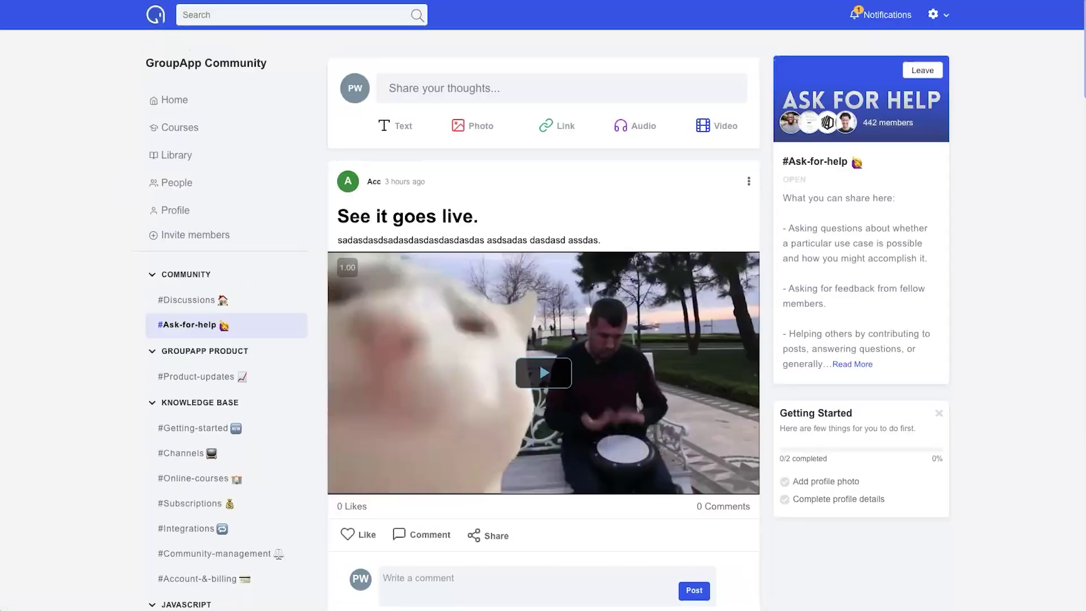
{"action": "left_click", "coordinate": [186, 100]}
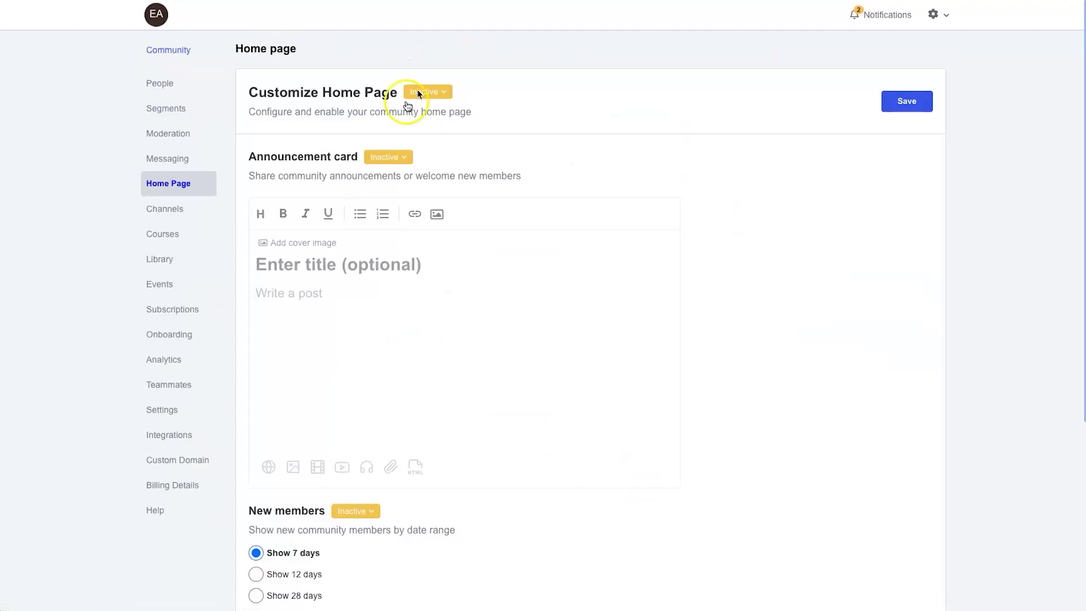
Step: Open the Channels page and review the #Opencommunity and #Vipcommunity channels with their types
{"action": "left_click", "coordinate": [172, 206]}
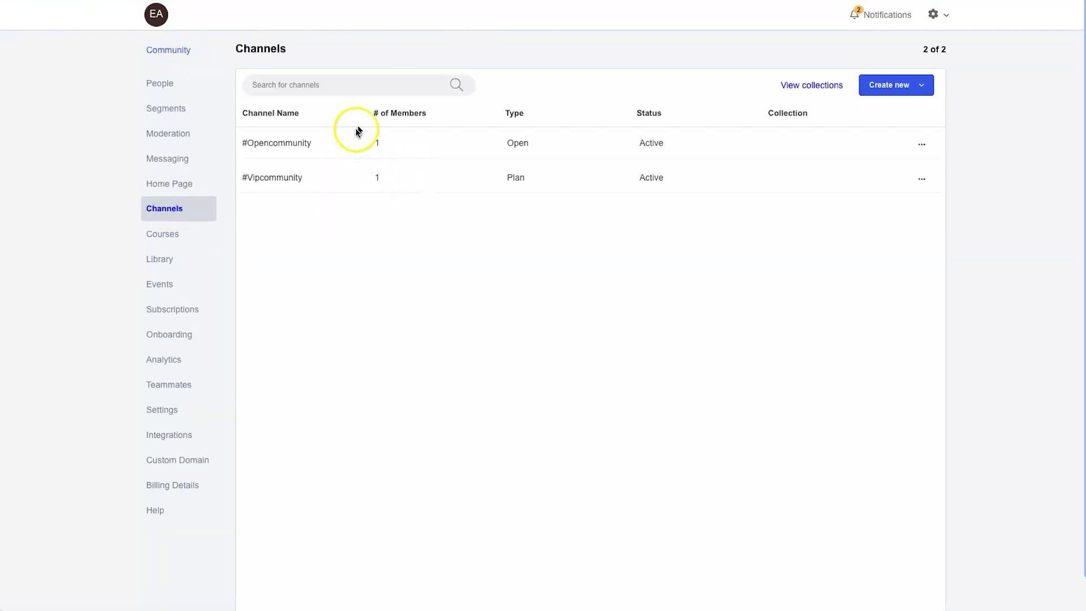
{"action": "left_click_drag", "start_coordinate": [317, 179], "coordinate": [257, 138]}
{"action": "left_click", "coordinate": [456, 161]}
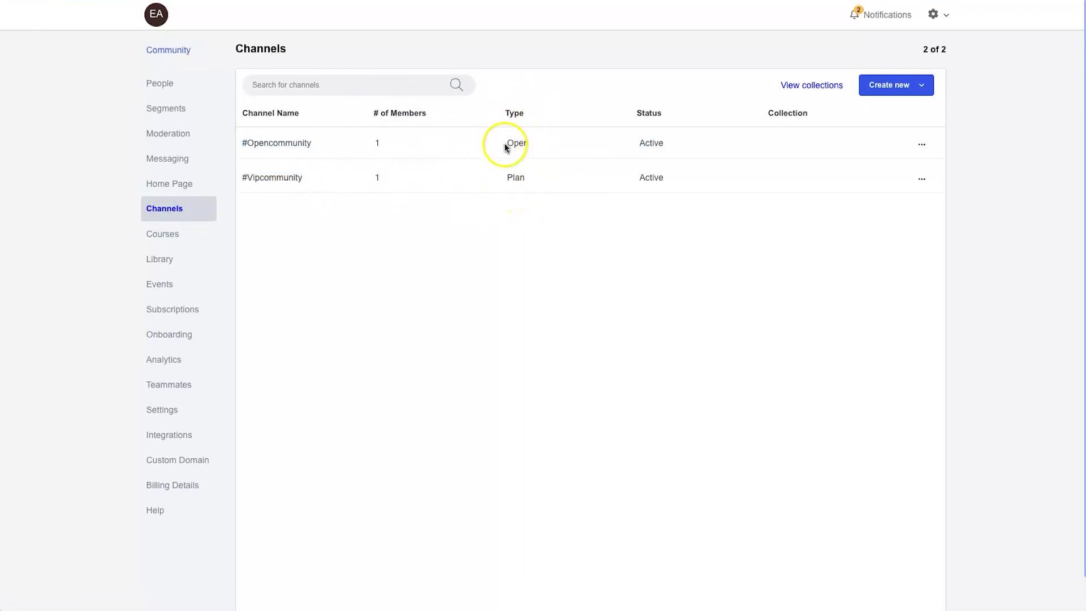
{"action": "left_click", "coordinate": [571, 139]}
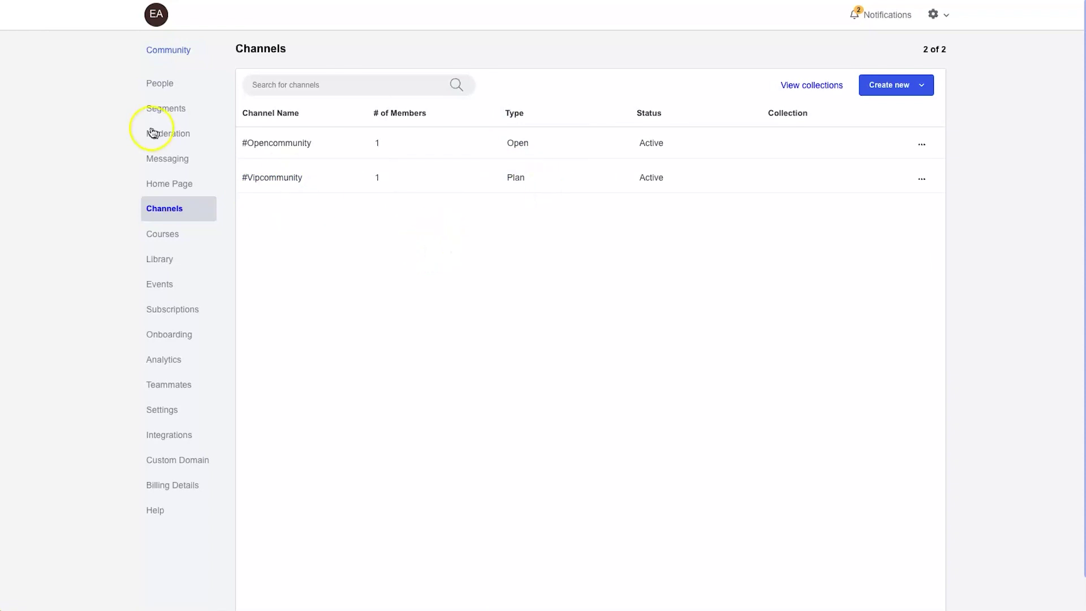
Step: Check the free and VIP Members plans on the Subscriptions page and return to the channel list
{"action": "left_click", "coordinate": [190, 310]}
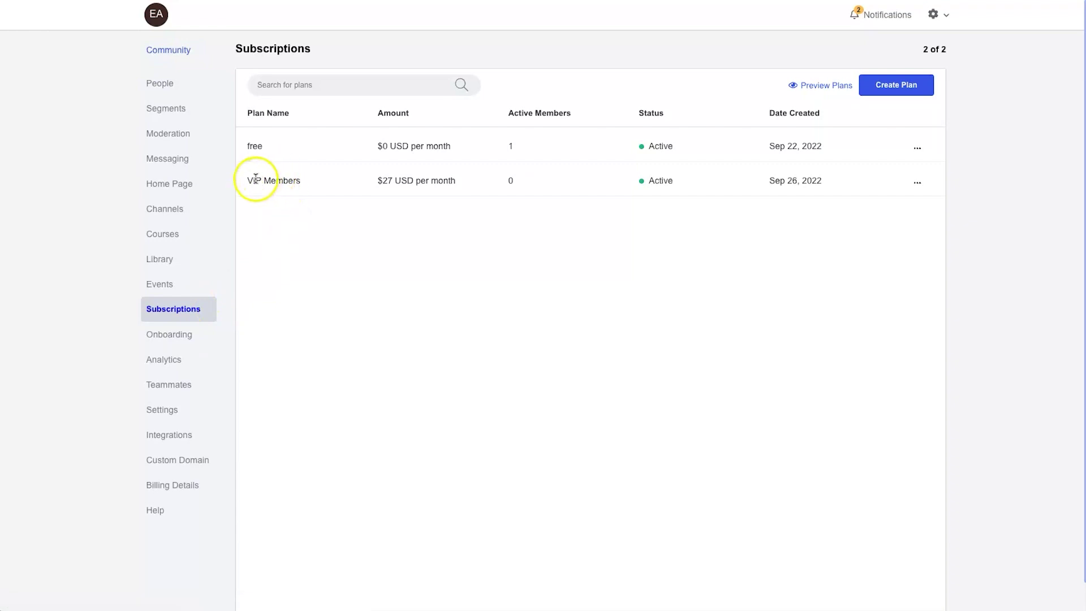
{"action": "left_click", "coordinate": [432, 179]}
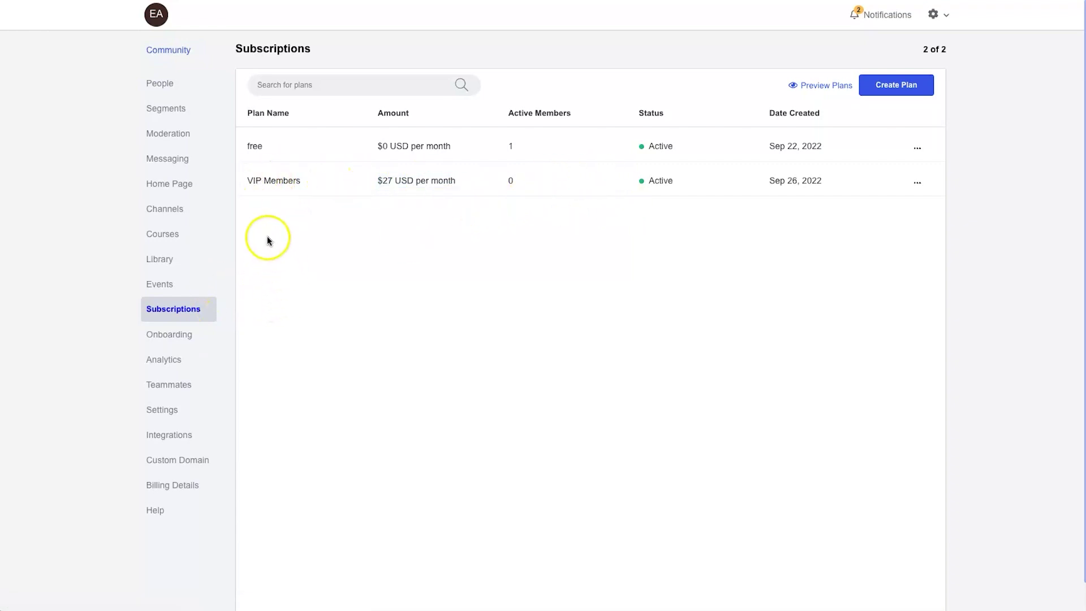
{"action": "left_click", "coordinate": [180, 210]}
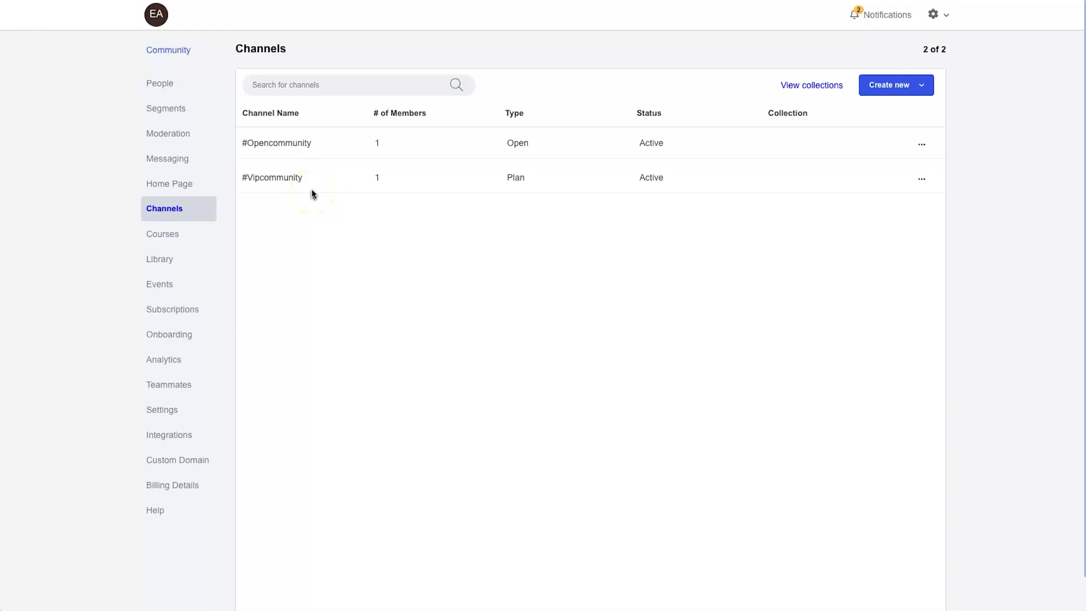
Step: Go to the community's courses and open the curriculum of the Tube Affiliates course
{"action": "left_click", "coordinate": [169, 234]}
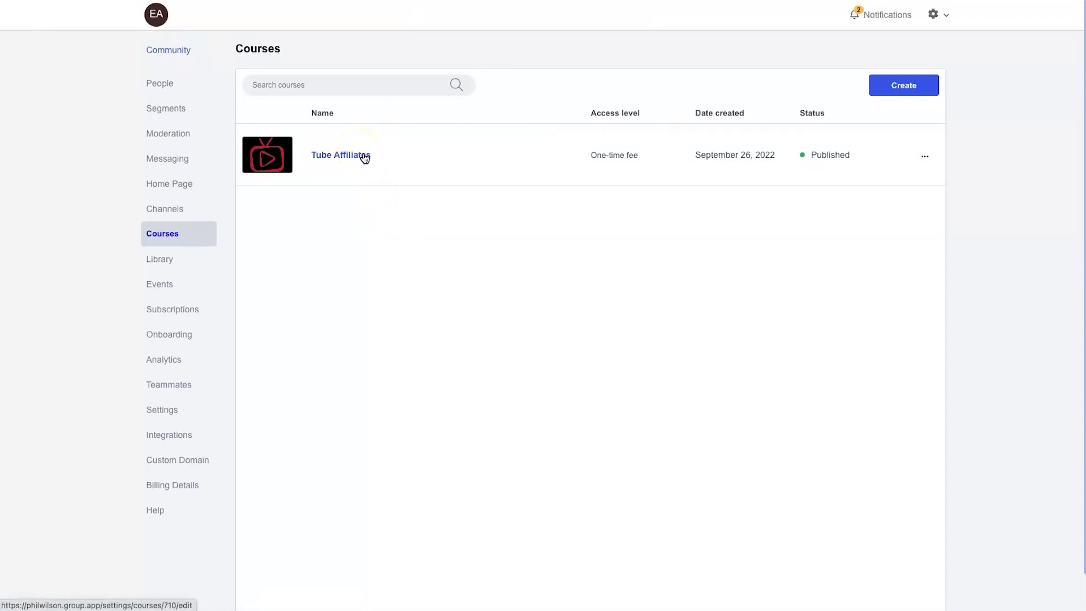
{"action": "left_click", "coordinate": [367, 160]}
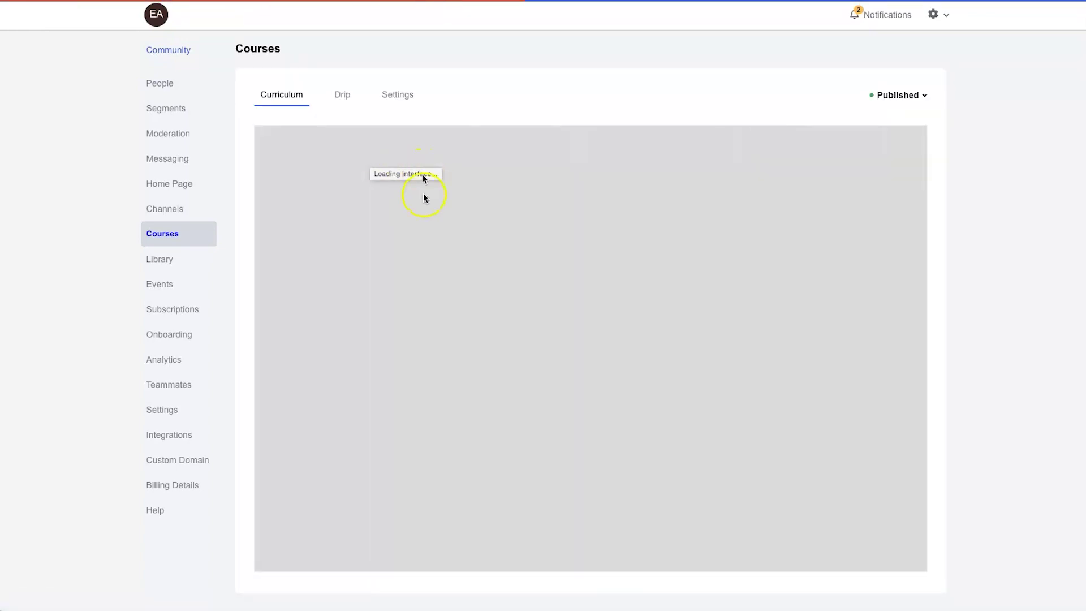
Step: Look through the Tube Affiliates curriculum and return from the admin panel to the community's member view
{"action": "scroll", "coordinate": [634, 283], "scroll_direction": "down", "scroll_amount": 2}
{"action": "scroll", "coordinate": [634, 282], "scroll_direction": "up", "scroll_amount": 2}
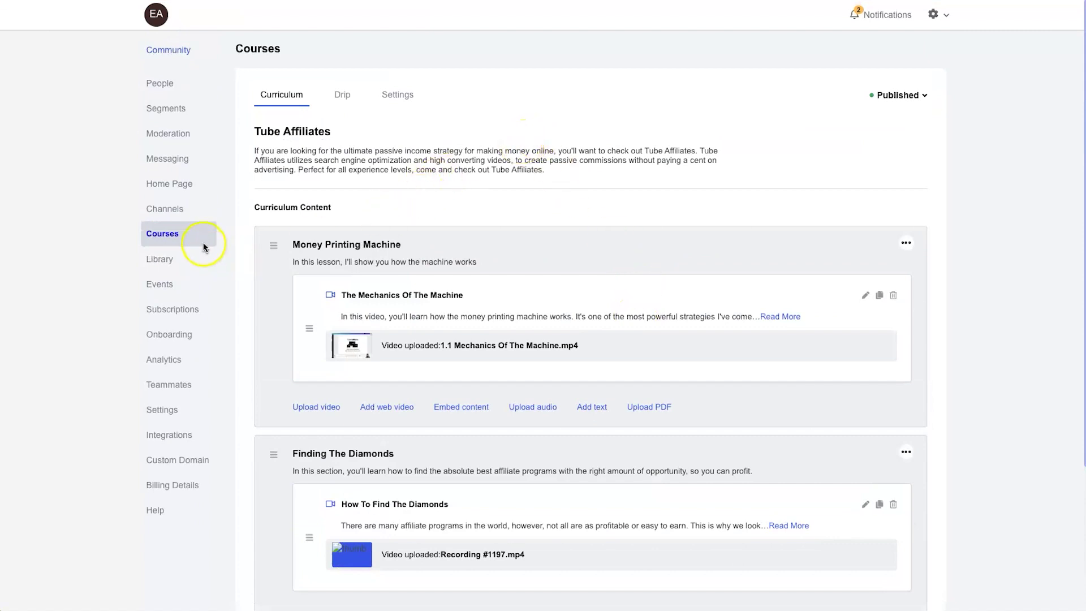
{"action": "right_click", "coordinate": [184, 52]}
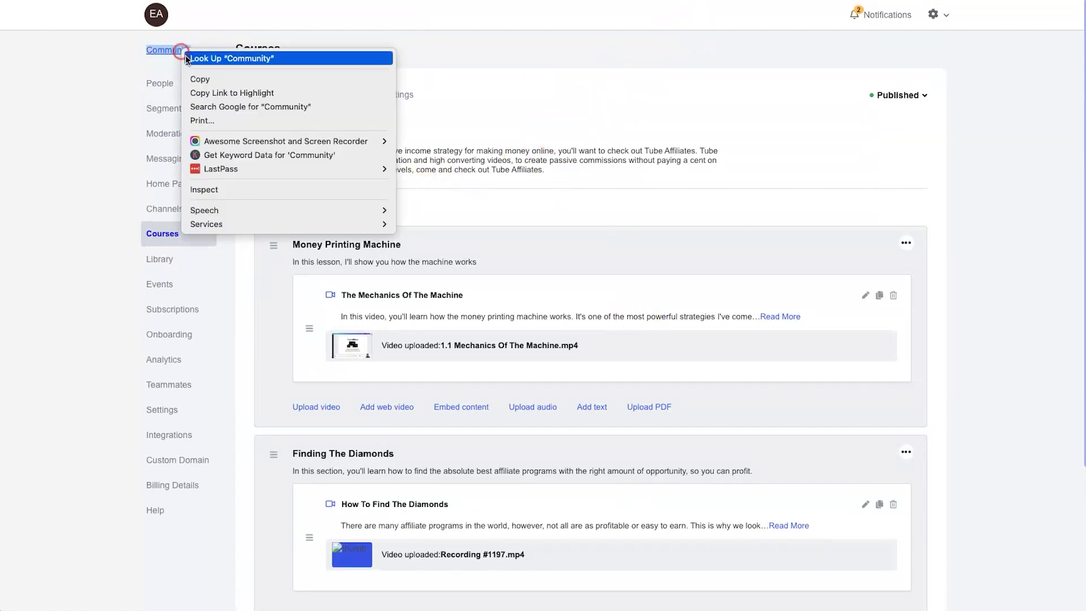
{"action": "left_click", "coordinate": [150, 49]}
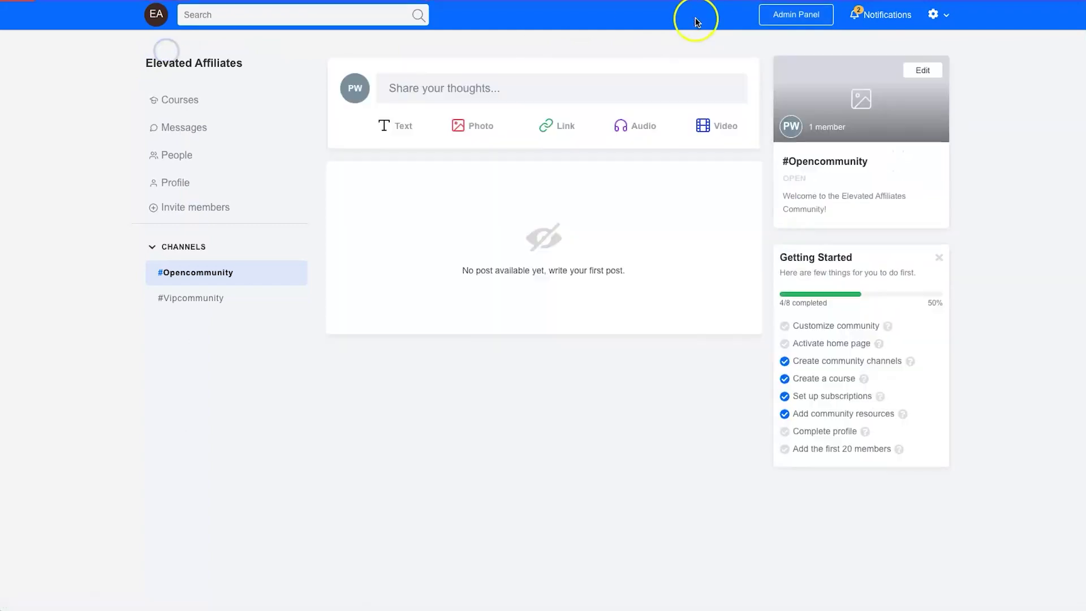
Step: Open the Tube Affiliates course page as members see it and review its description, curriculum and presenter sections
{"action": "left_click", "coordinate": [177, 99]}
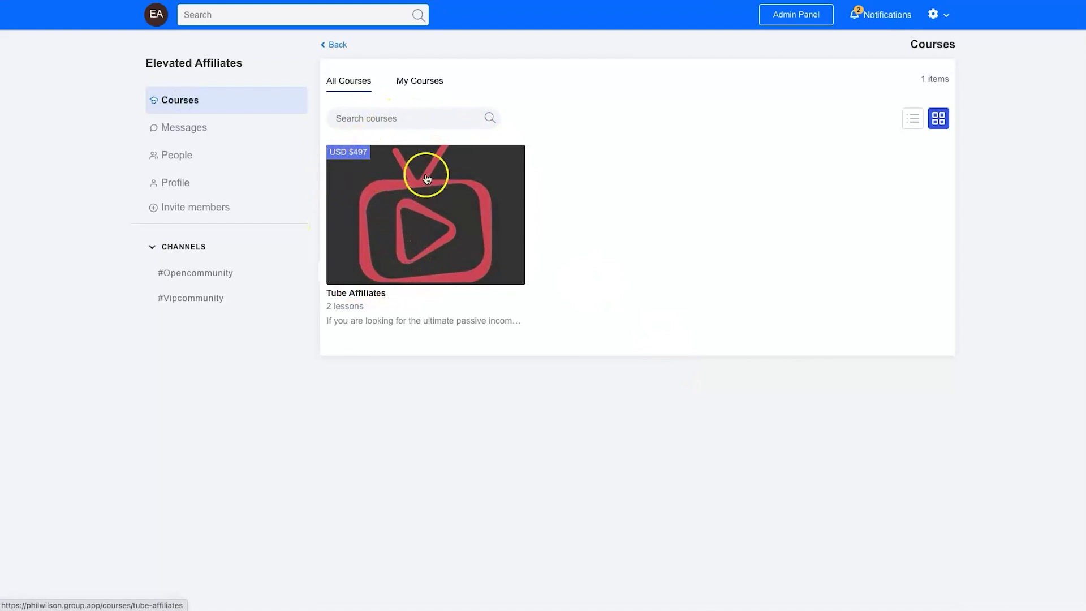
{"action": "left_click", "coordinate": [418, 213]}
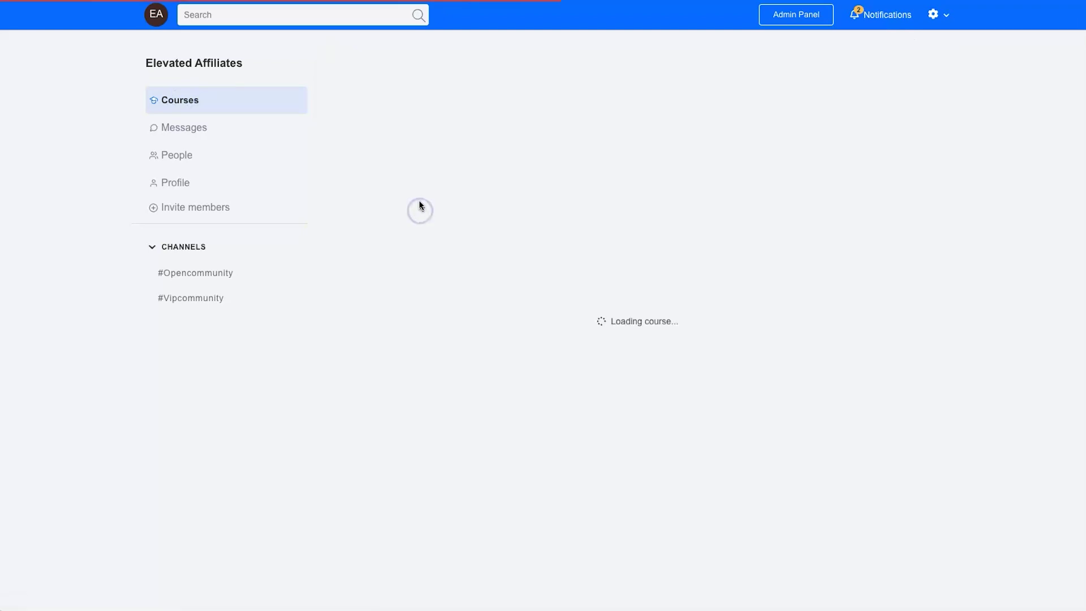
{"action": "scroll", "coordinate": [751, 468], "scroll_direction": "down", "scroll_amount": 5}
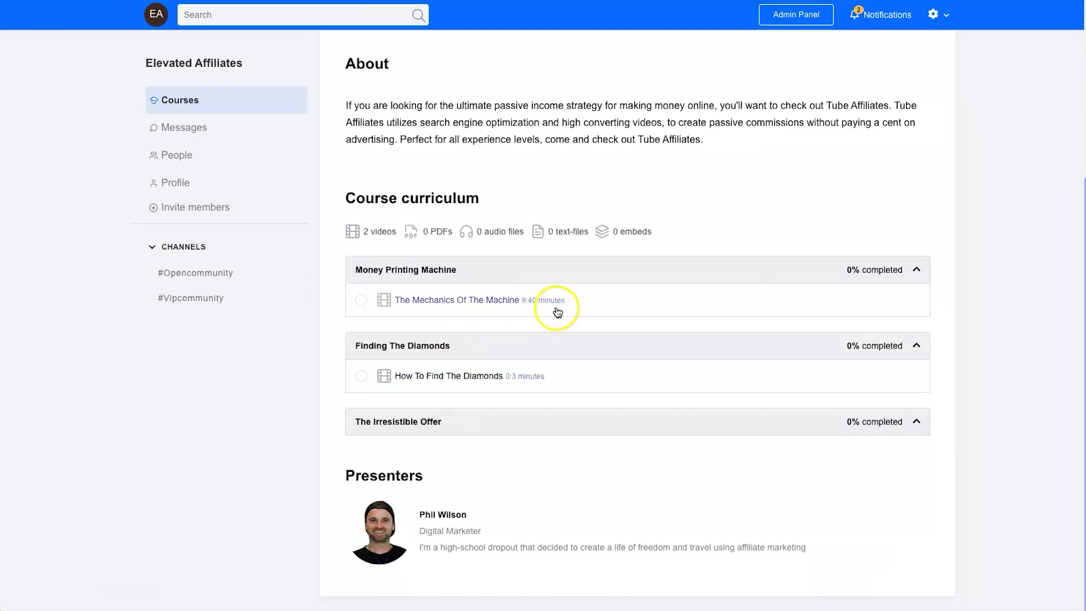
{"action": "scroll", "coordinate": [563, 325], "scroll_direction": "up", "scroll_amount": 5}
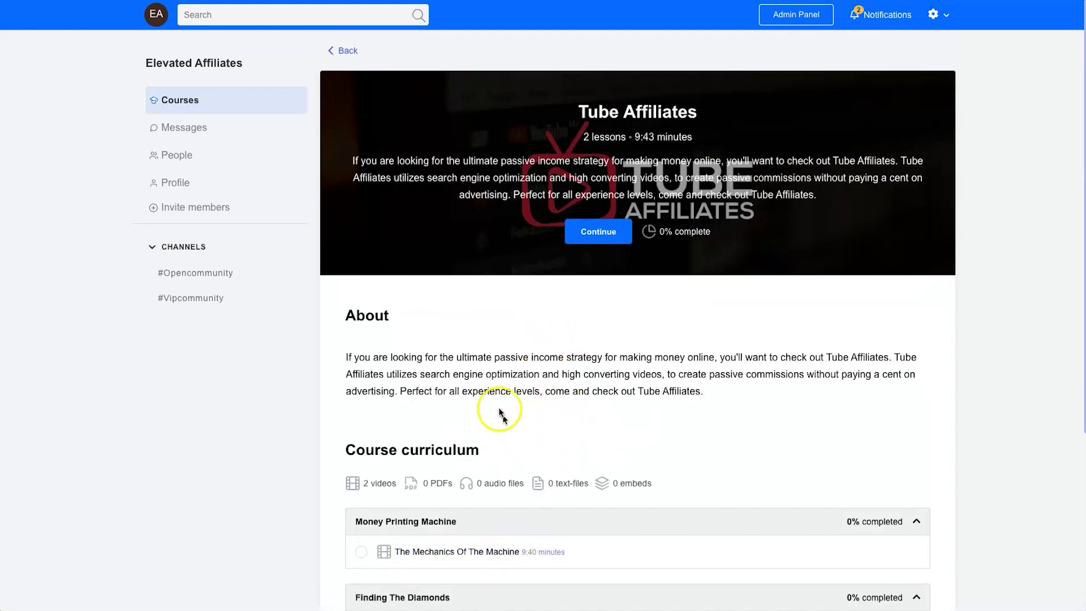
Step: View the course's lesson The Mechanics Of The Machine, followed by the lesson How To Find The Diamonds
{"action": "left_click", "coordinate": [580, 236]}
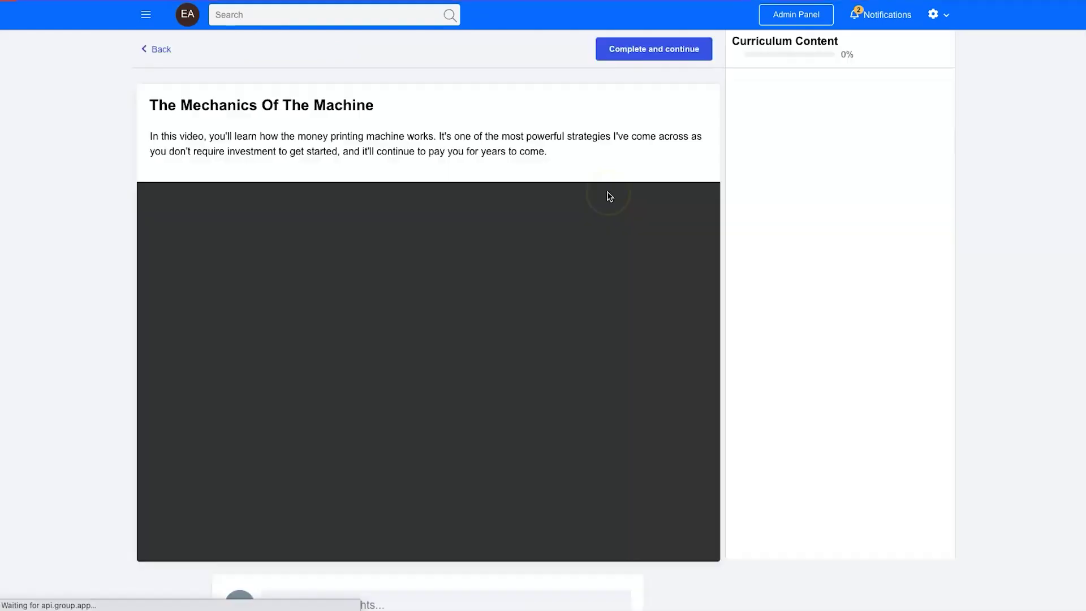
{"action": "scroll", "coordinate": [500, 367], "scroll_direction": "down", "scroll_amount": 2}
{"action": "scroll", "coordinate": [505, 290], "scroll_direction": "up", "scroll_amount": 2}
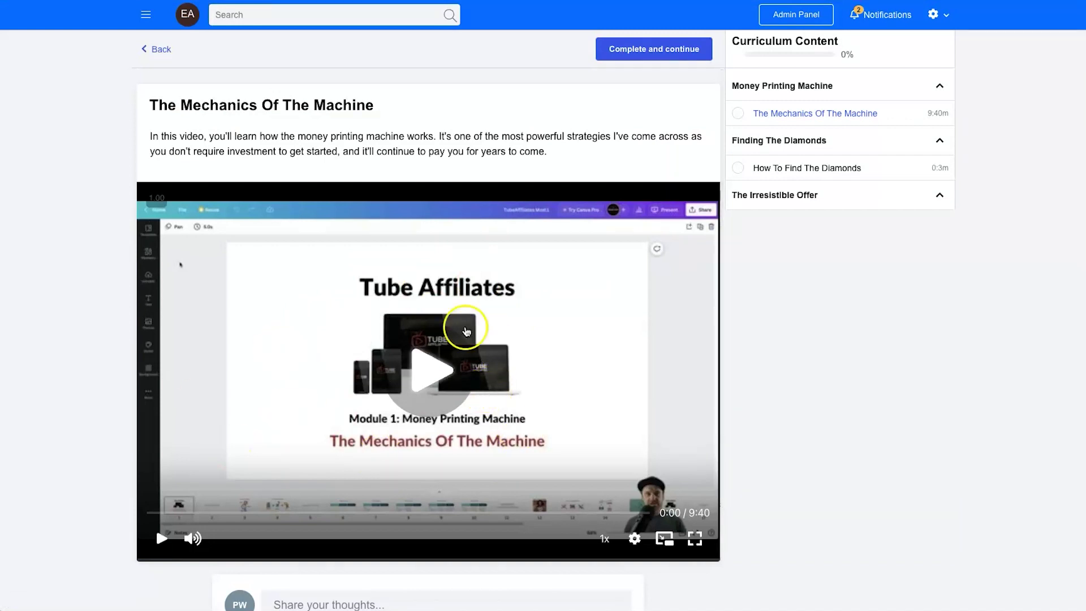
{"action": "left_click", "coordinate": [853, 170]}
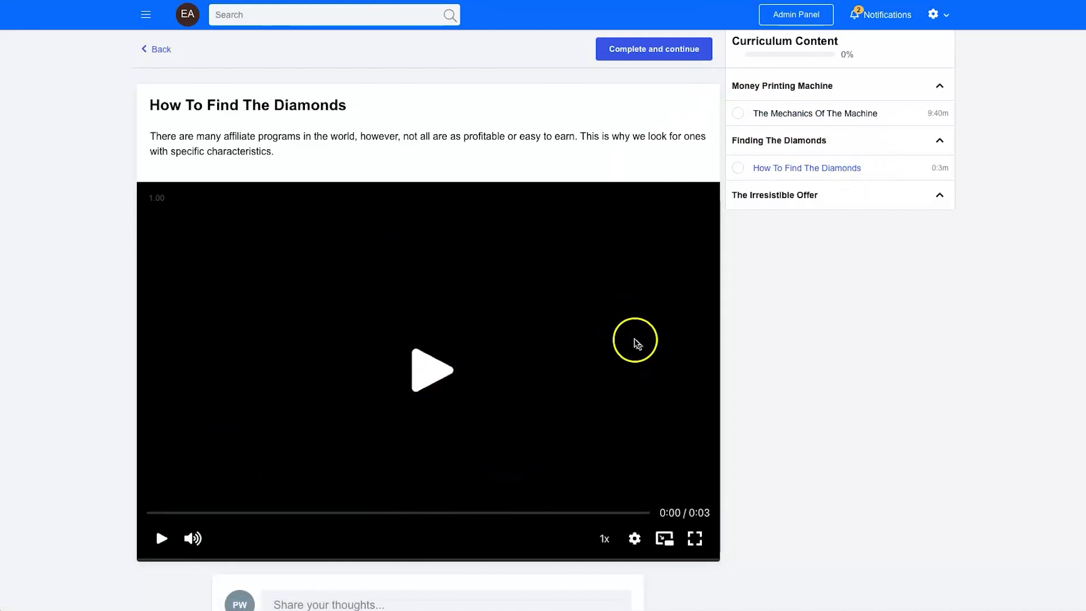
Step: Return to the admin panel and check the Library's options for adding content and the Events page
{"action": "left_click", "coordinate": [165, 49]}
{"action": "left_click", "coordinate": [790, 13]}
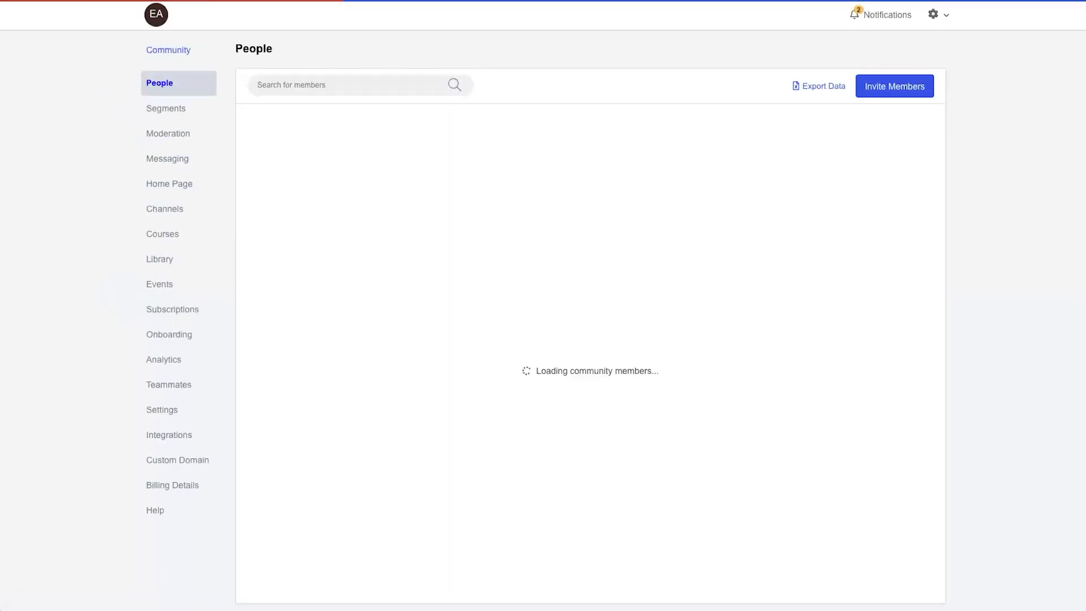
{"action": "left_click", "coordinate": [158, 261]}
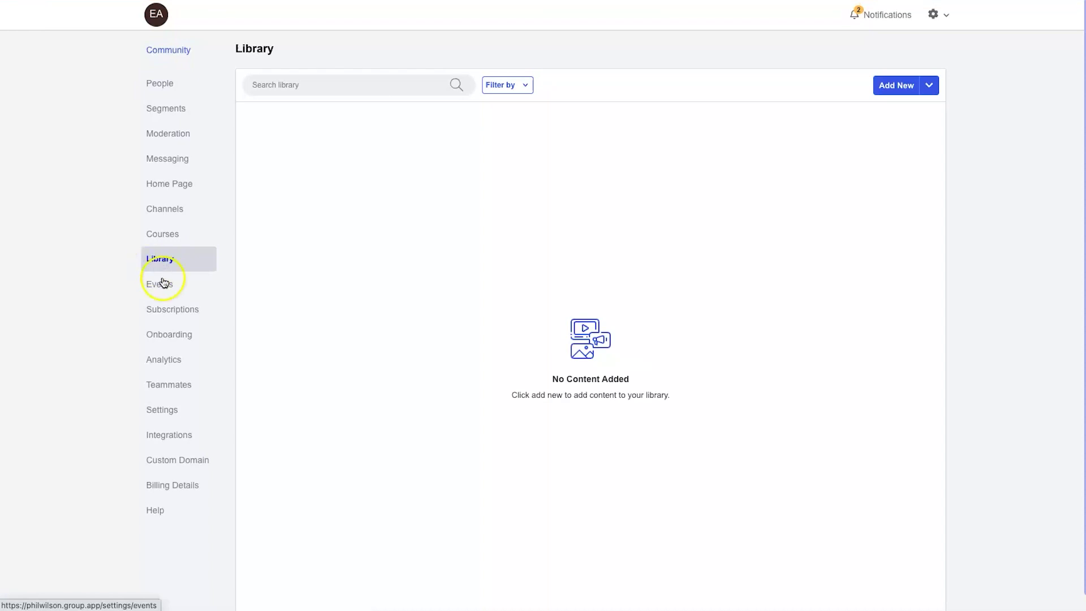
{"action": "left_click", "coordinate": [929, 85]}
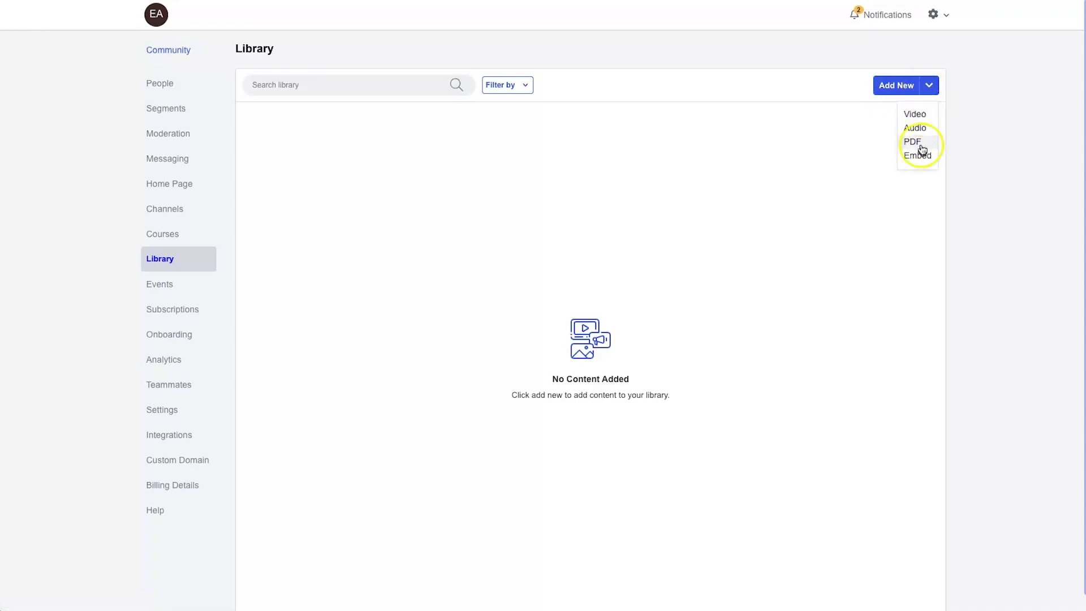
{"action": "left_click", "coordinate": [532, 231]}
{"action": "left_click", "coordinate": [167, 291]}
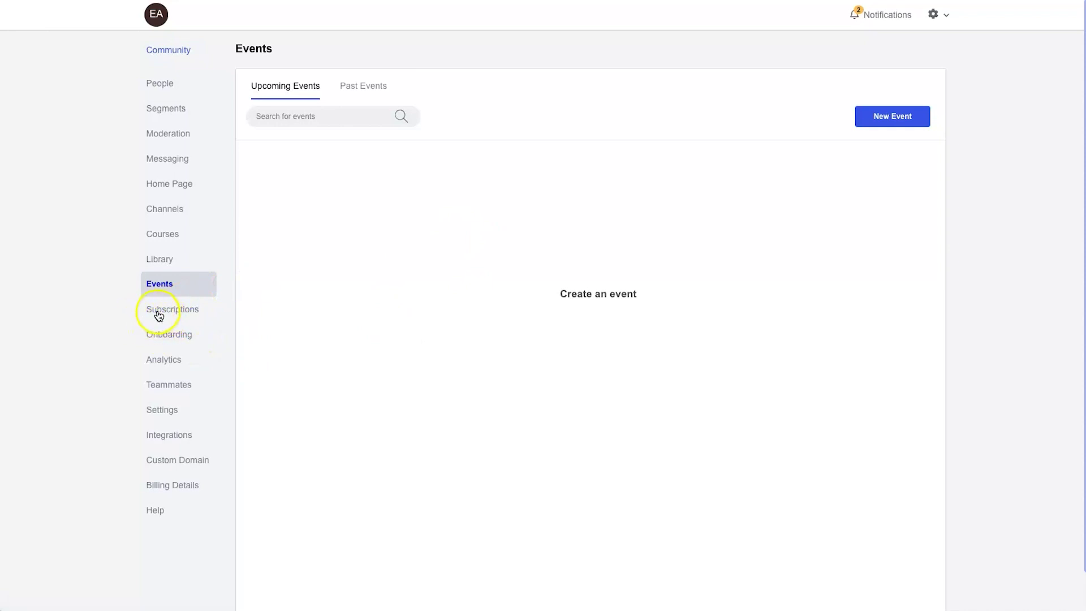
Step: Review the Onboarding invite page settings, from the banner image and tagline down to the plans and FAQ
{"action": "left_click", "coordinate": [162, 339]}
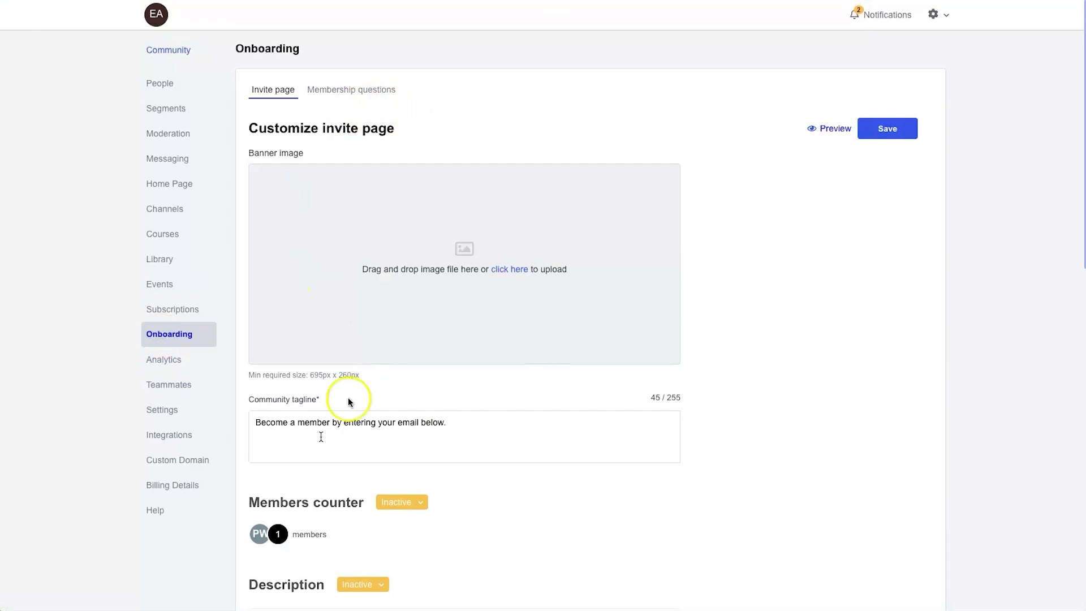
{"action": "scroll", "coordinate": [394, 475], "scroll_direction": "down", "scroll_amount": 5}
{"action": "scroll", "coordinate": [393, 476], "scroll_direction": "up", "scroll_amount": 5}
{"action": "scroll", "coordinate": [392, 472], "scroll_direction": "down", "scroll_amount": 6}
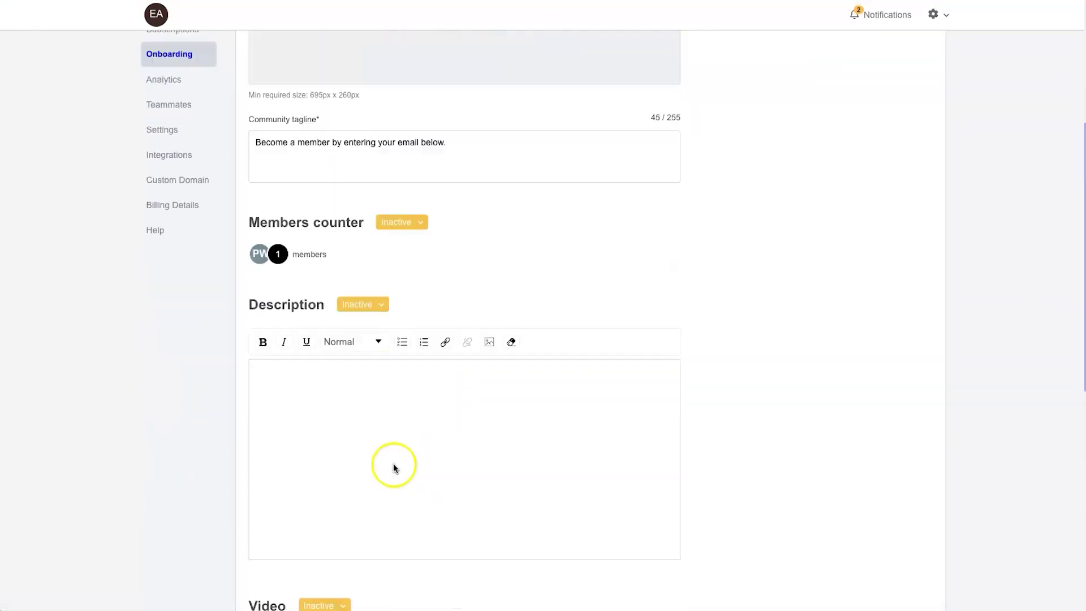
{"action": "scroll", "coordinate": [362, 362], "scroll_direction": "down", "scroll_amount": 6}
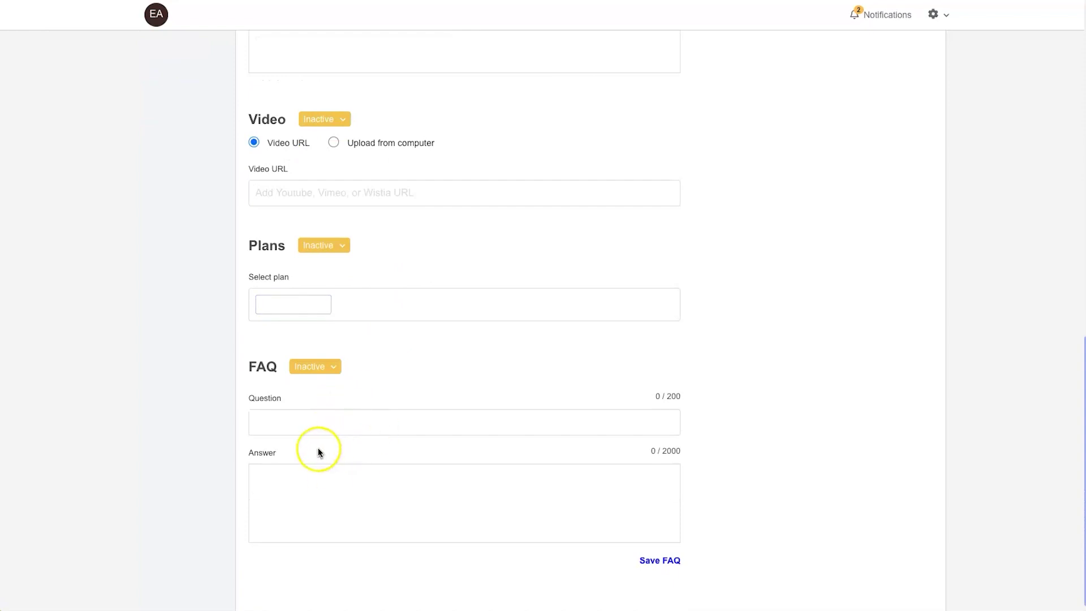
{"action": "scroll", "coordinate": [317, 446], "scroll_direction": "up", "scroll_amount": 12}
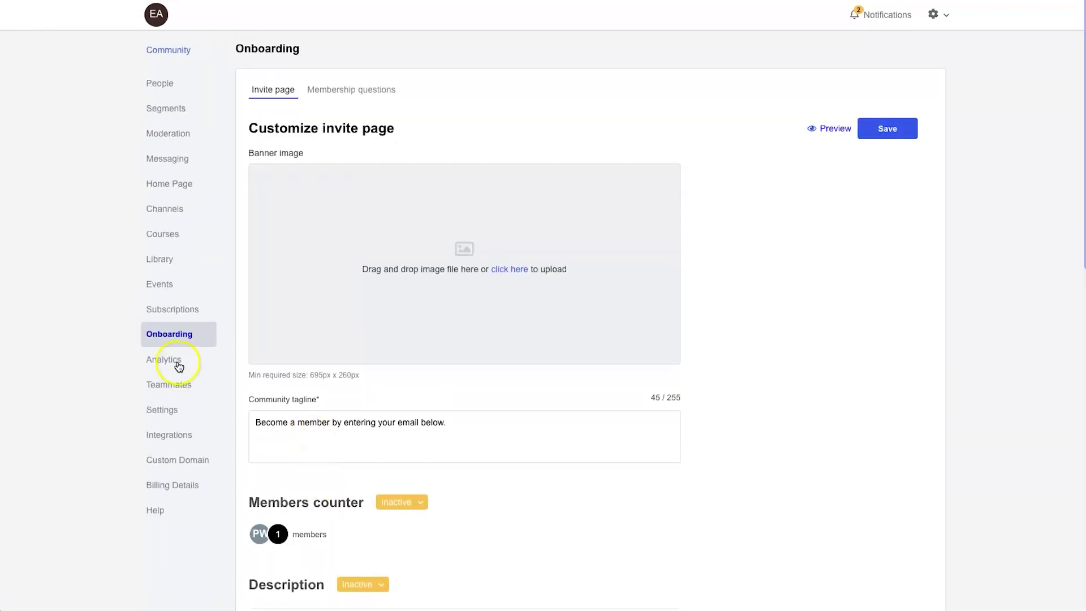
Step: View the community's engagement analytics and its Teammates list
{"action": "left_click", "coordinate": [179, 366]}
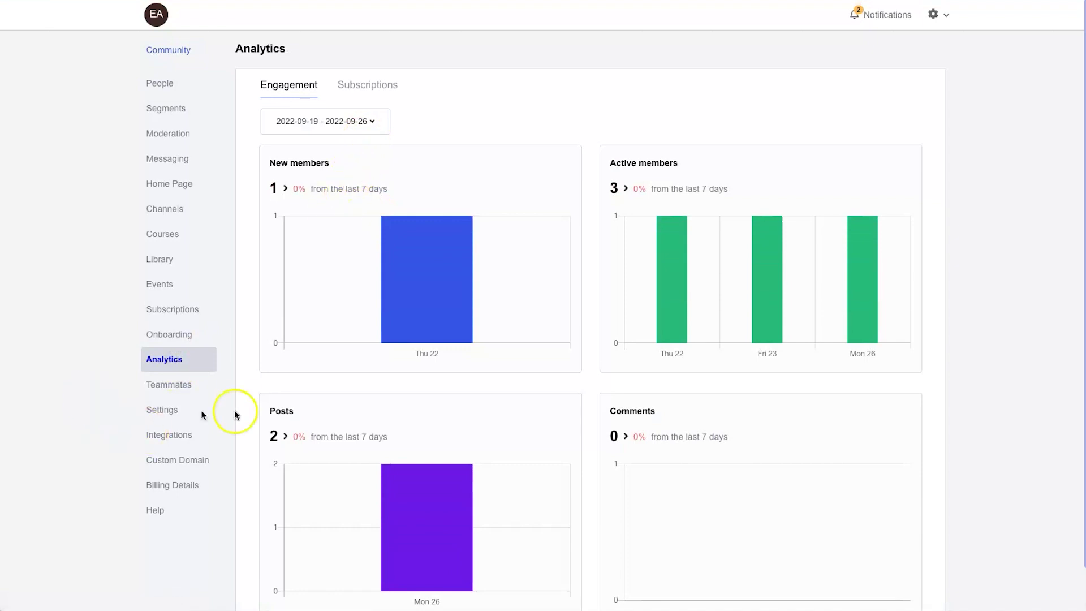
{"action": "left_click", "coordinate": [178, 389]}
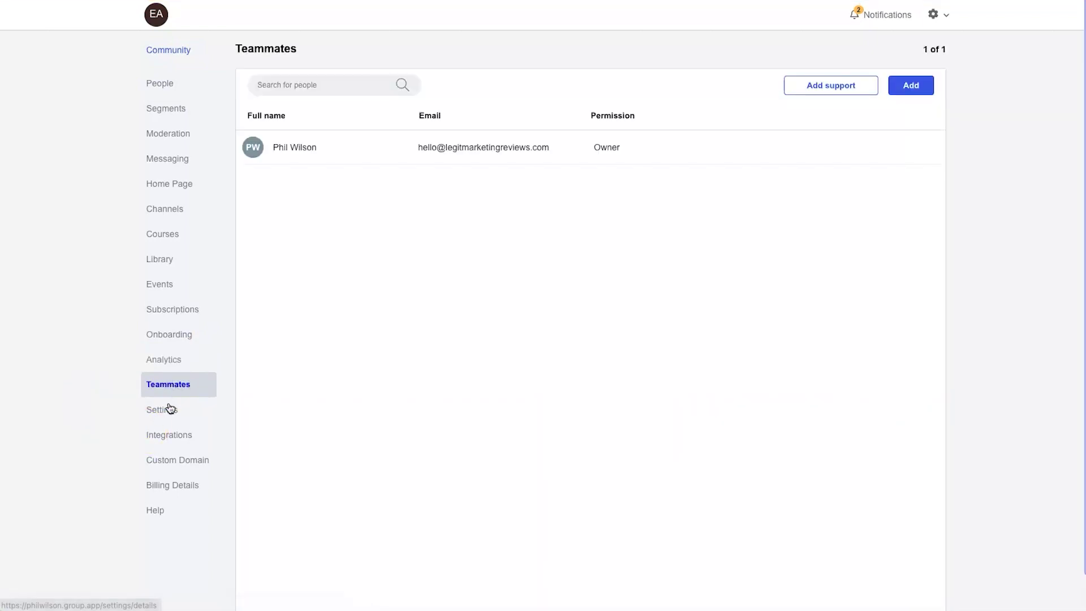
Step: Review the general community settings, including name, images, member approval, chat, privacy, time zone, currency and branding colors
{"action": "left_click", "coordinate": [170, 415]}
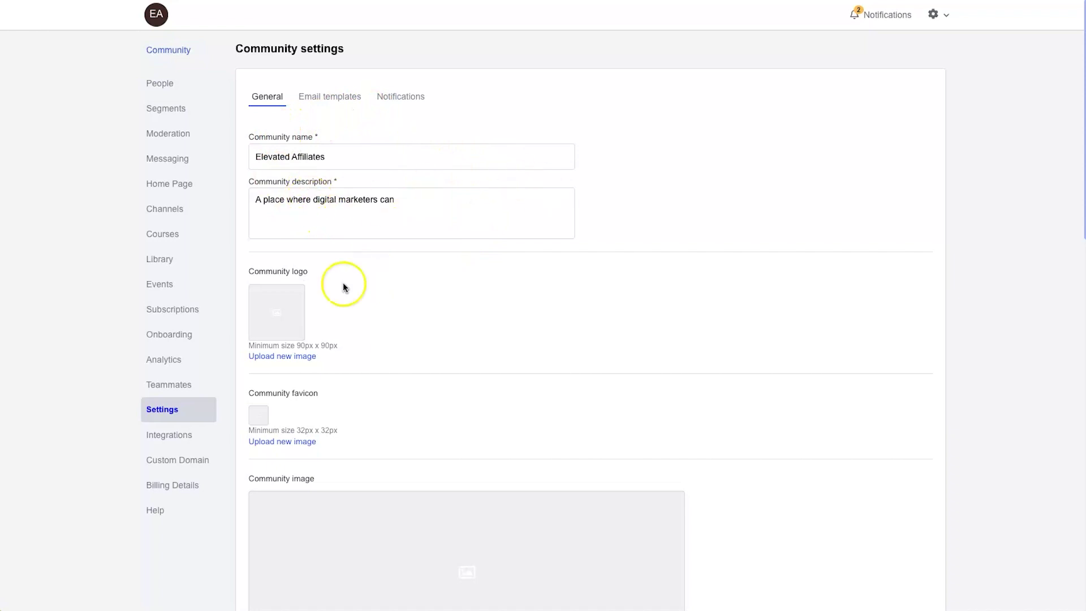
{"action": "scroll", "coordinate": [326, 263], "scroll_direction": "down", "scroll_amount": 3}
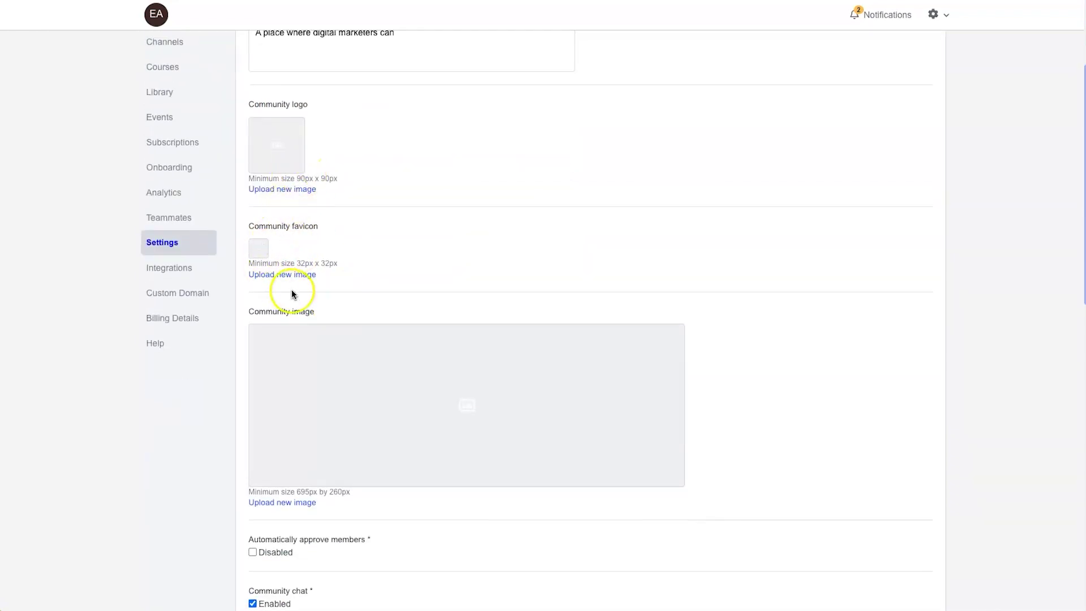
{"action": "scroll", "coordinate": [305, 308], "scroll_direction": "down", "scroll_amount": 3}
{"action": "scroll", "coordinate": [349, 288], "scroll_direction": "down", "scroll_amount": 2}
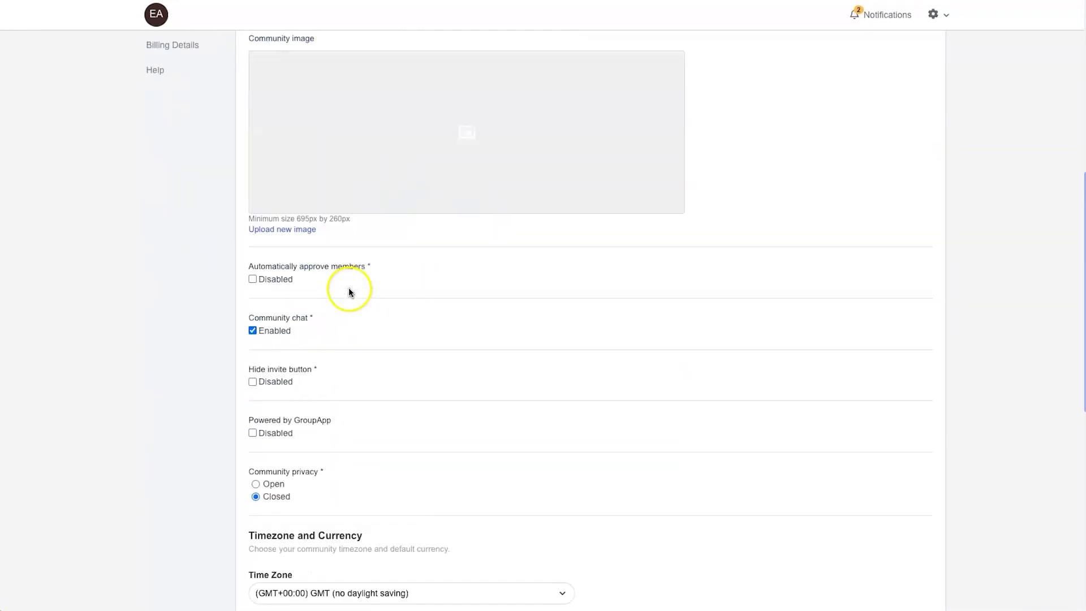
{"action": "scroll", "coordinate": [348, 290], "scroll_direction": "down", "scroll_amount": 1}
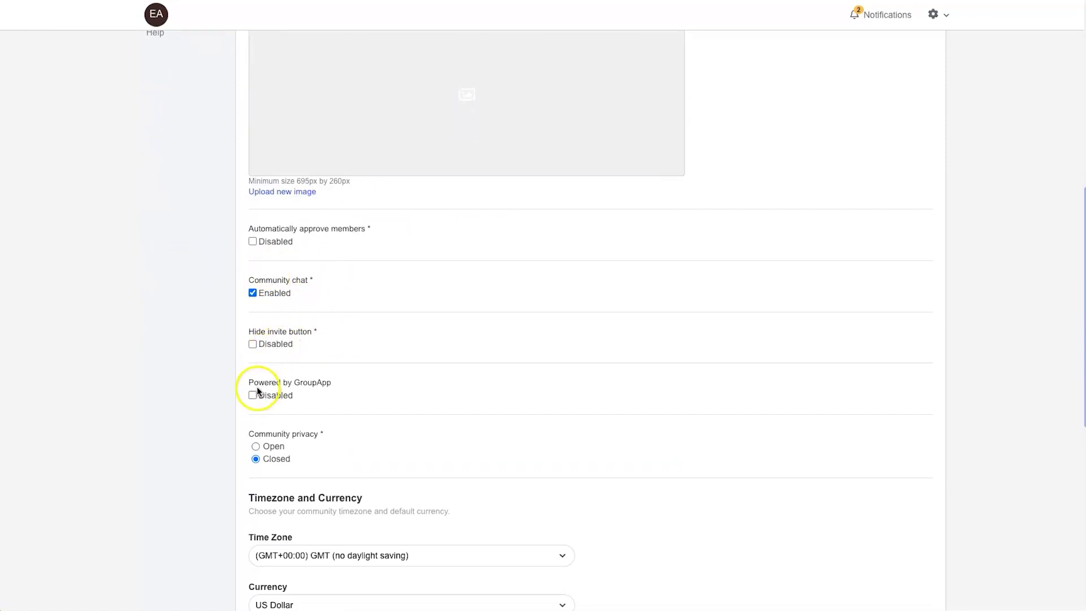
{"action": "scroll", "coordinate": [316, 391], "scroll_direction": "down", "scroll_amount": 1}
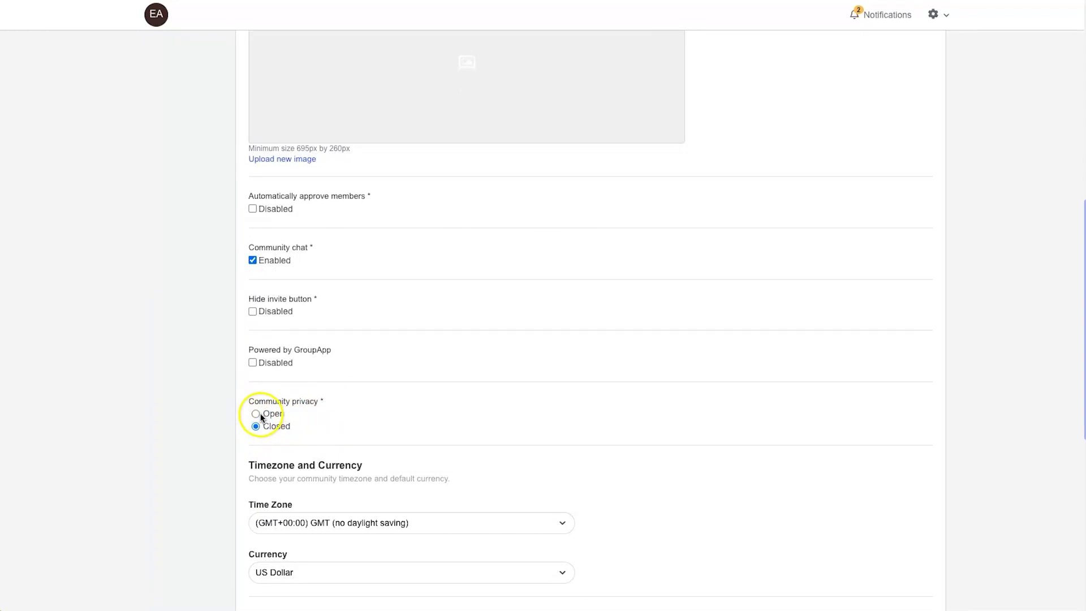
{"action": "scroll", "coordinate": [388, 417], "scroll_direction": "down", "scroll_amount": 4}
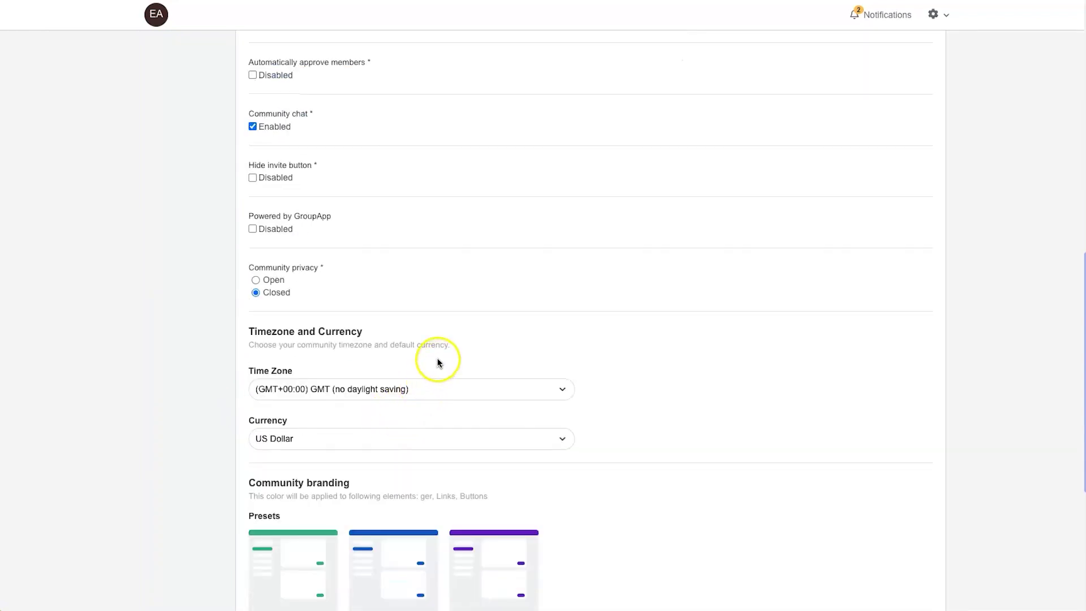
{"action": "scroll", "coordinate": [434, 338], "scroll_direction": "down", "scroll_amount": 9}
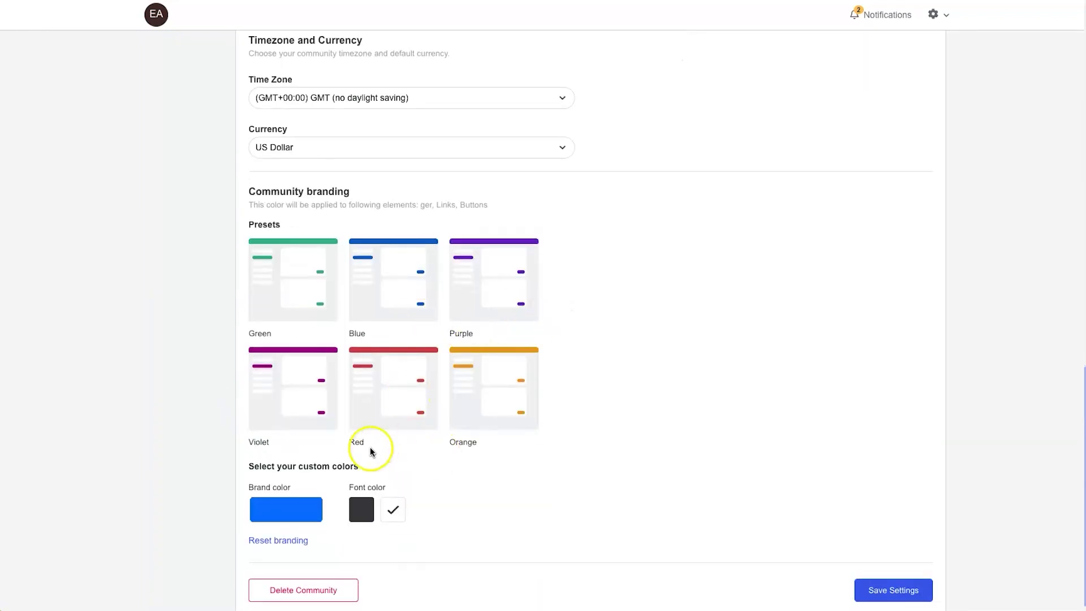
{"action": "scroll", "coordinate": [306, 473], "scroll_direction": "up", "scroll_amount": 15}
{"action": "scroll", "coordinate": [307, 475], "scroll_direction": "up", "scroll_amount": 13}
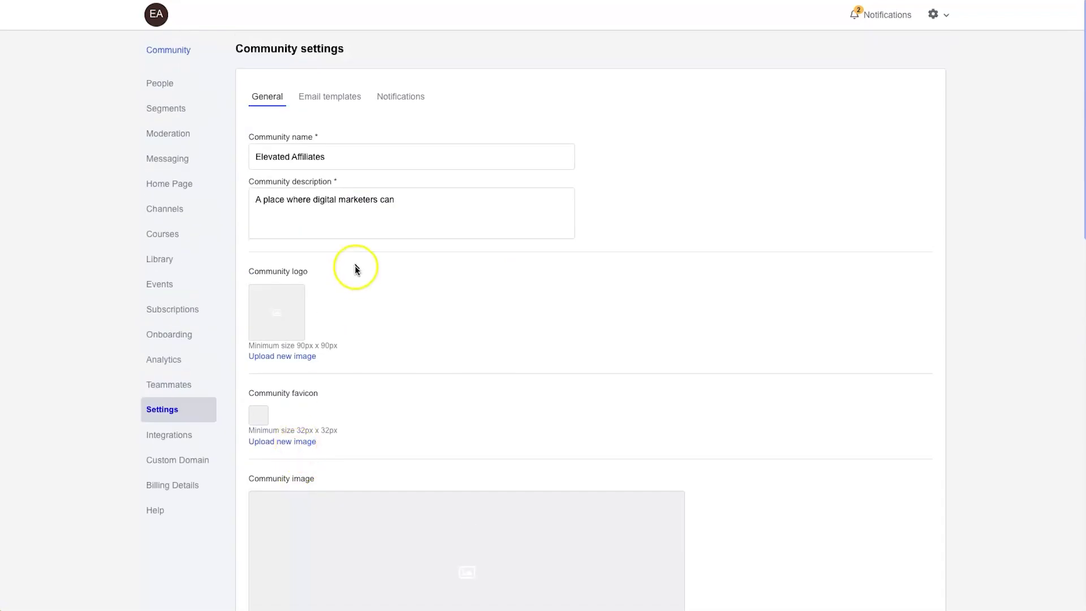
Step: Check the community's email templates and notification settings, and return to the general settings
{"action": "left_click", "coordinate": [331, 97]}
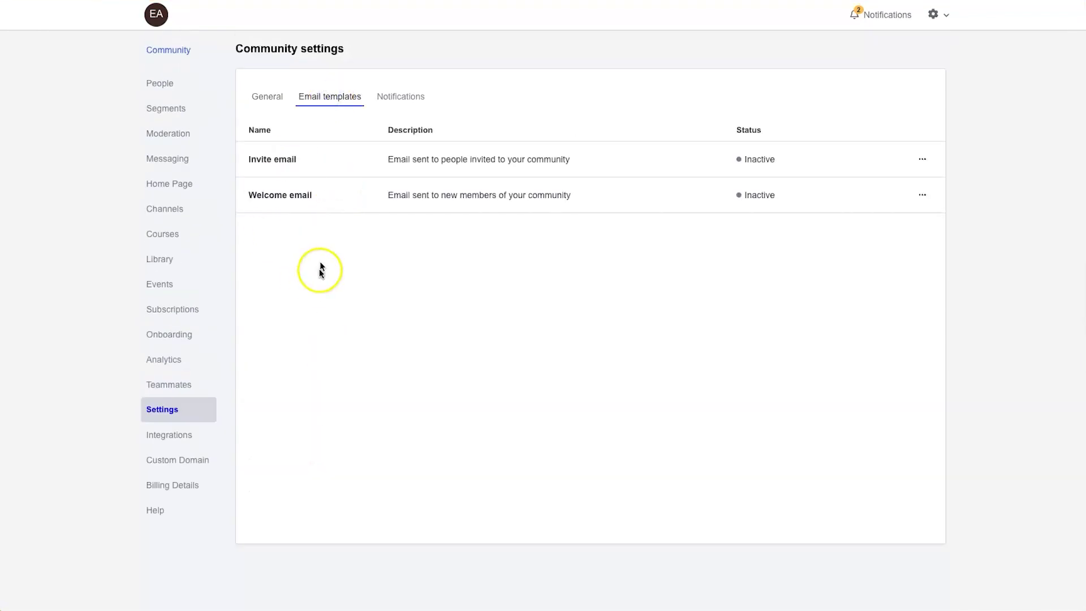
{"action": "left_click", "coordinate": [385, 100]}
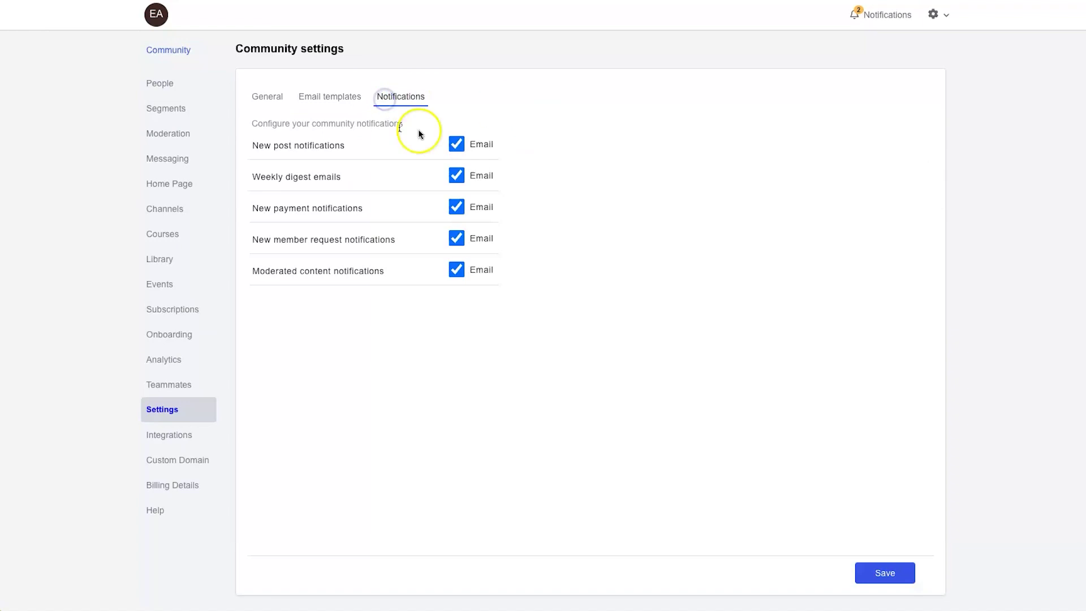
{"action": "left_click", "coordinate": [275, 97]}
Step: Review the available integrations, from Stripe, Youtube and Google Analytics down to Intercom, ConvertKit and ActiveCampaign
{"action": "left_click", "coordinate": [173, 440]}
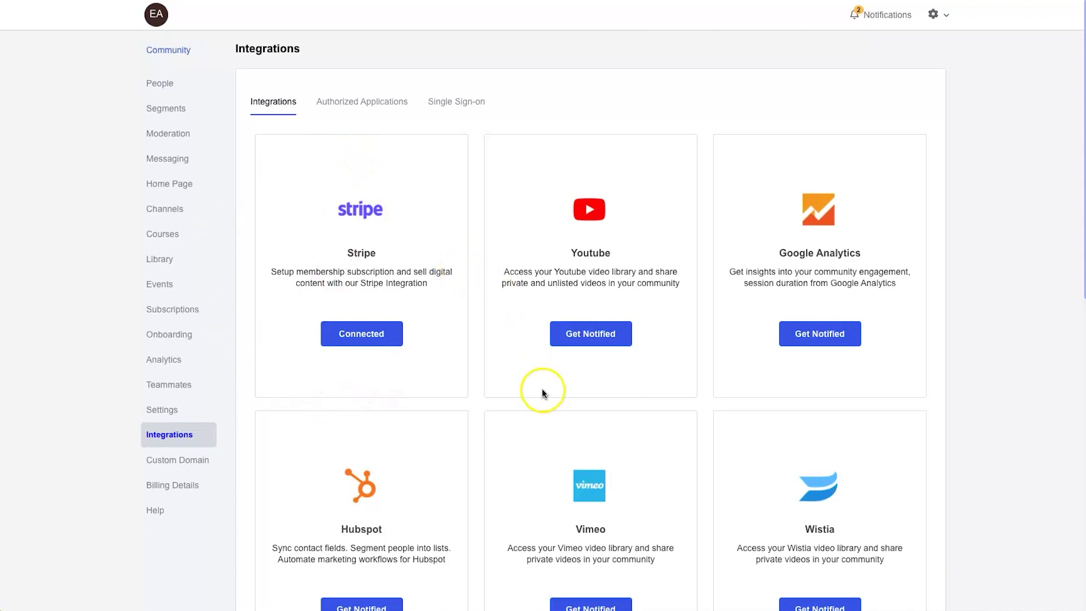
{"action": "scroll", "coordinate": [540, 389], "scroll_direction": "down", "scroll_amount": 6}
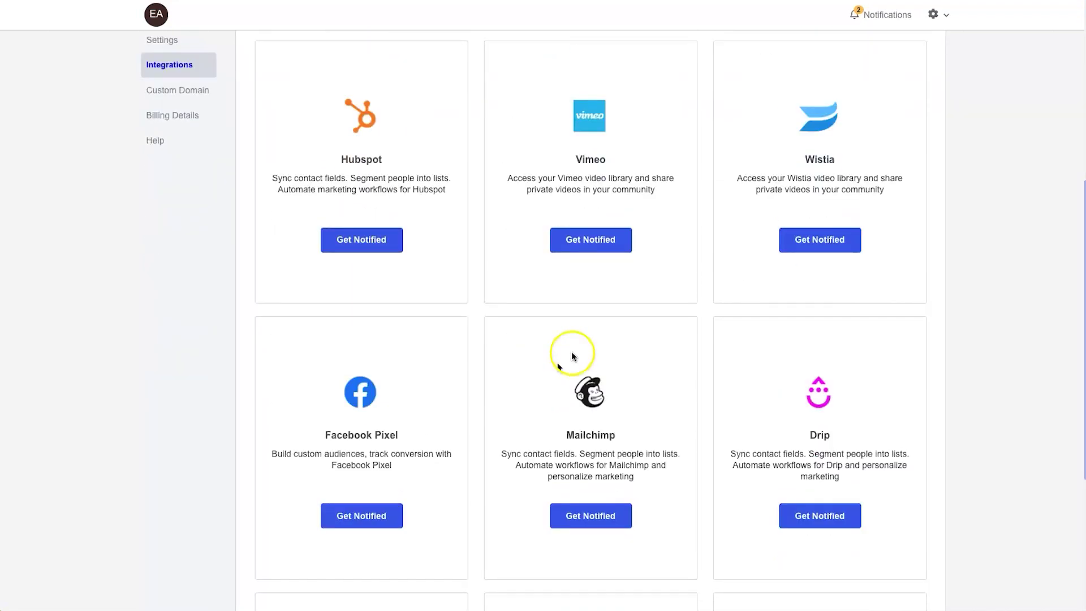
{"action": "scroll", "coordinate": [891, 317], "scroll_direction": "down", "scroll_amount": 5}
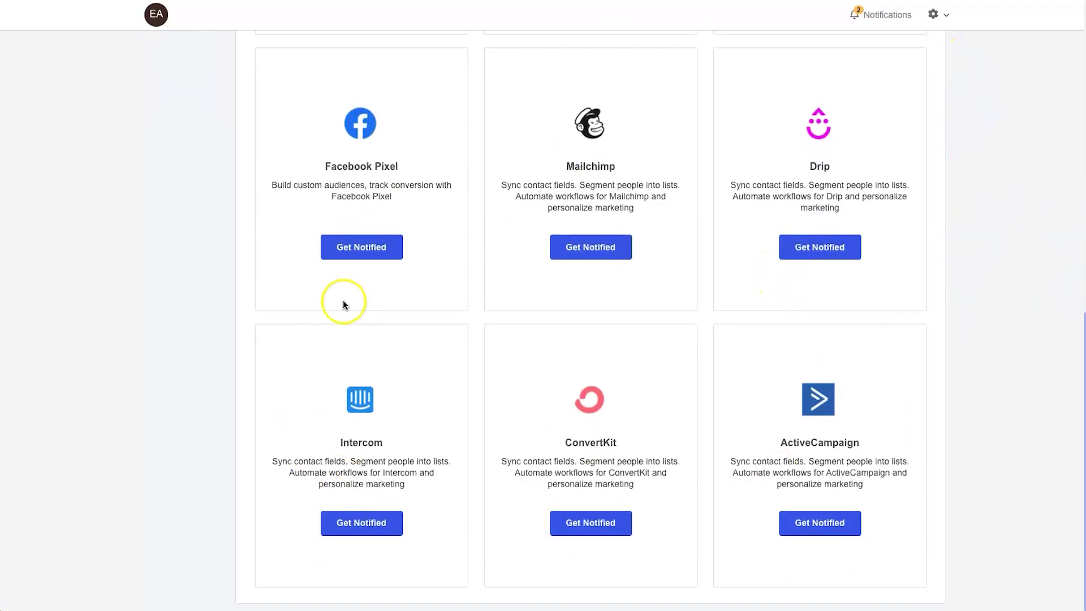
{"action": "scroll", "coordinate": [344, 300], "scroll_direction": "up", "scroll_amount": 12}
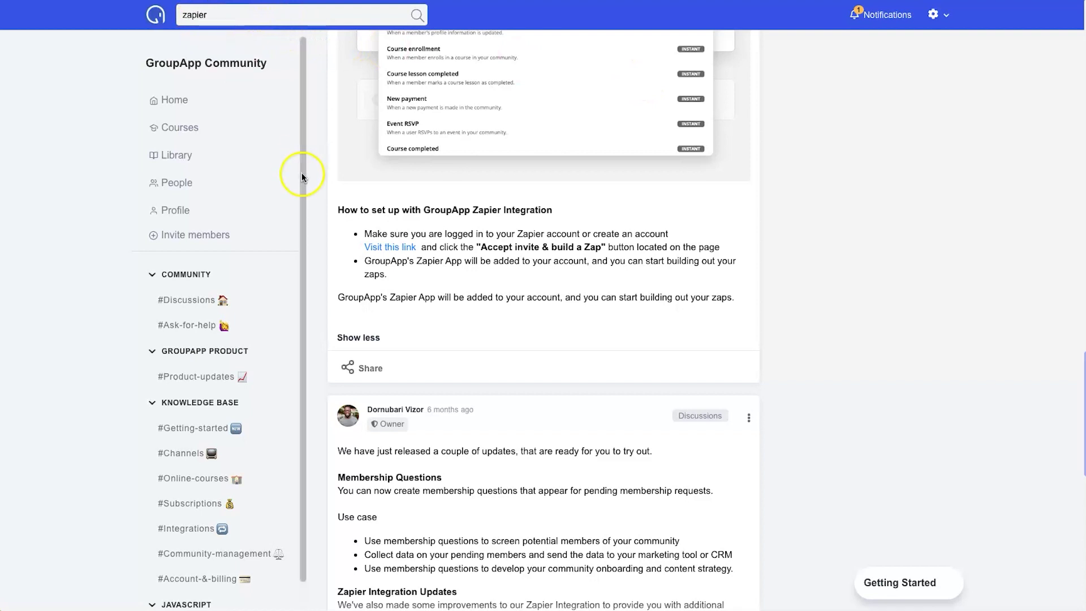
Step: Highlight the GroupApp Zapier integration setup heading in the community post and view the draft course enrollment zap in Zapier
{"action": "left_click", "coordinate": [340, 212]}
{"action": "left_click_drag", "start_coordinate": [340, 212], "coordinate": [562, 213]}
{"action": "left_click", "coordinate": [468, 250]}
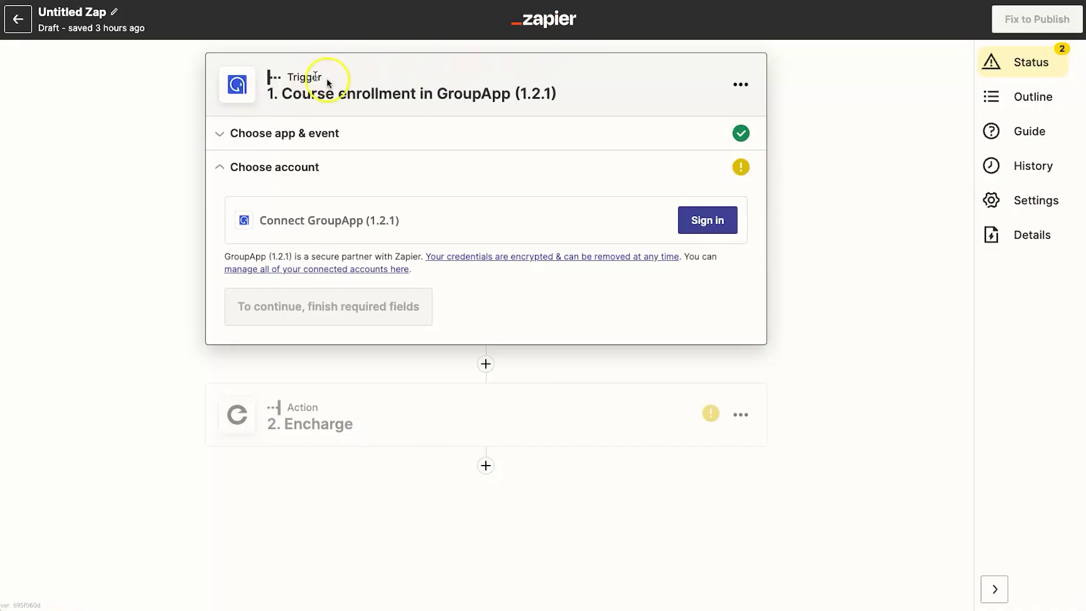
Step: Highlight the version number in the Zapier trigger title, and inspect the custom subdomain in the community's custom domain settings in GroupApp
{"action": "left_click_drag", "start_coordinate": [515, 94], "coordinate": [557, 92]}
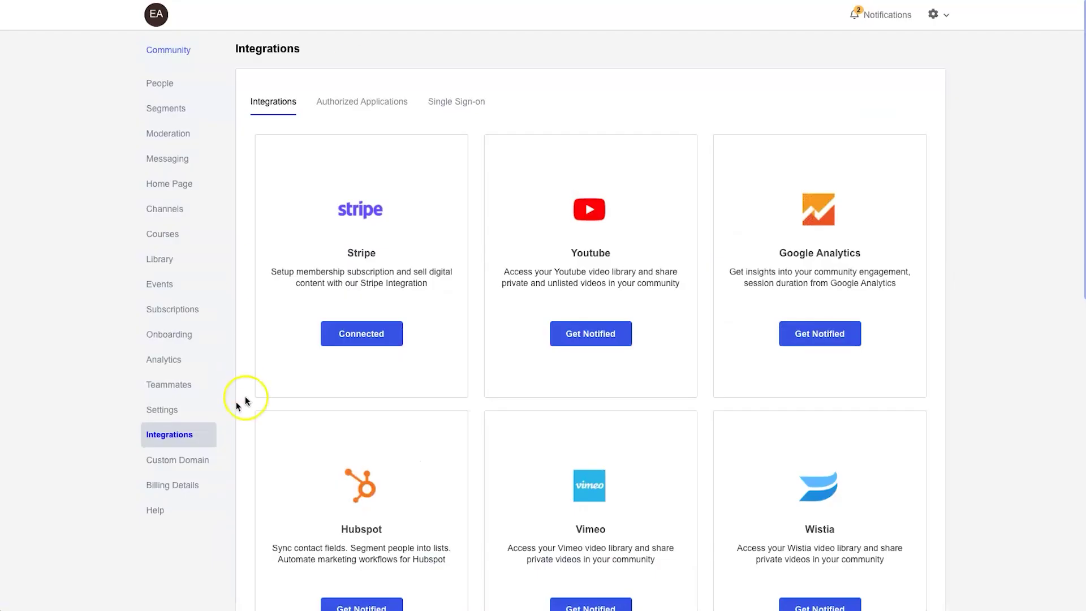
{"action": "left_click", "coordinate": [175, 459]}
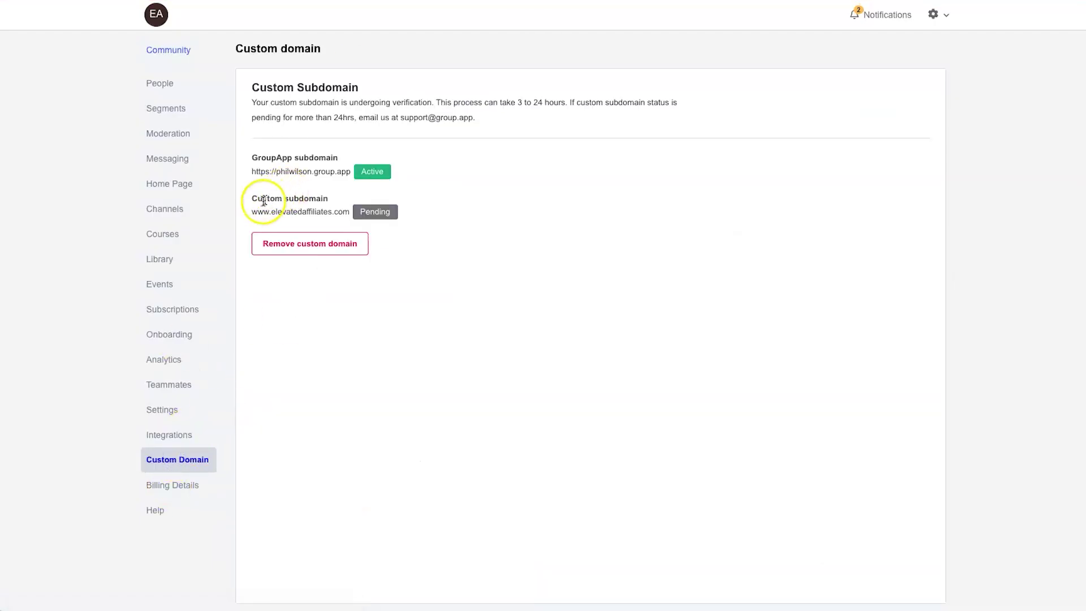
{"action": "left_click_drag", "start_coordinate": [253, 212], "coordinate": [343, 219]}
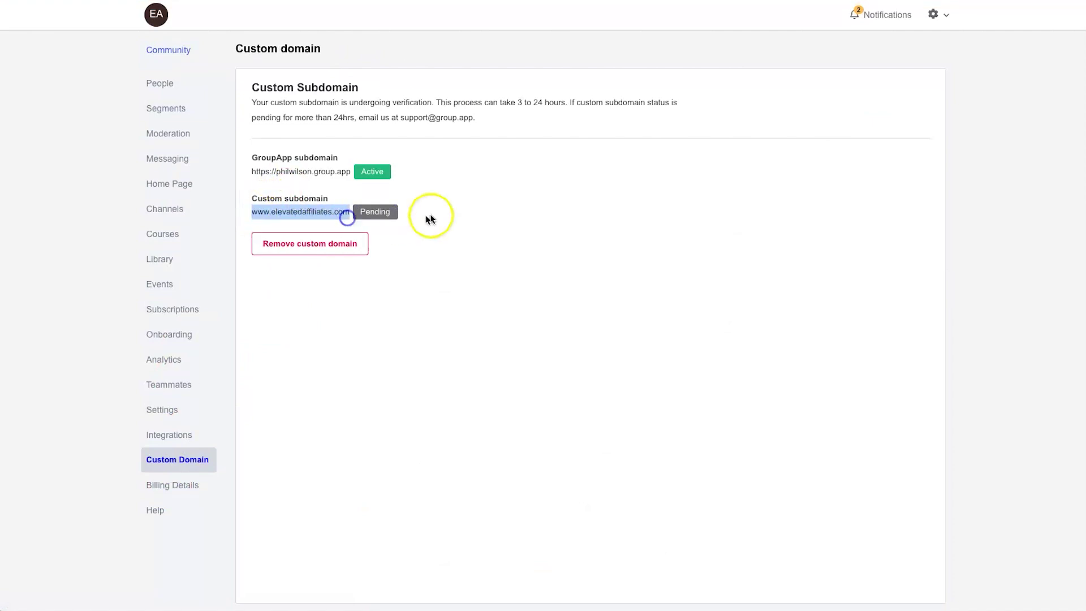
{"action": "left_click", "coordinate": [608, 315]}
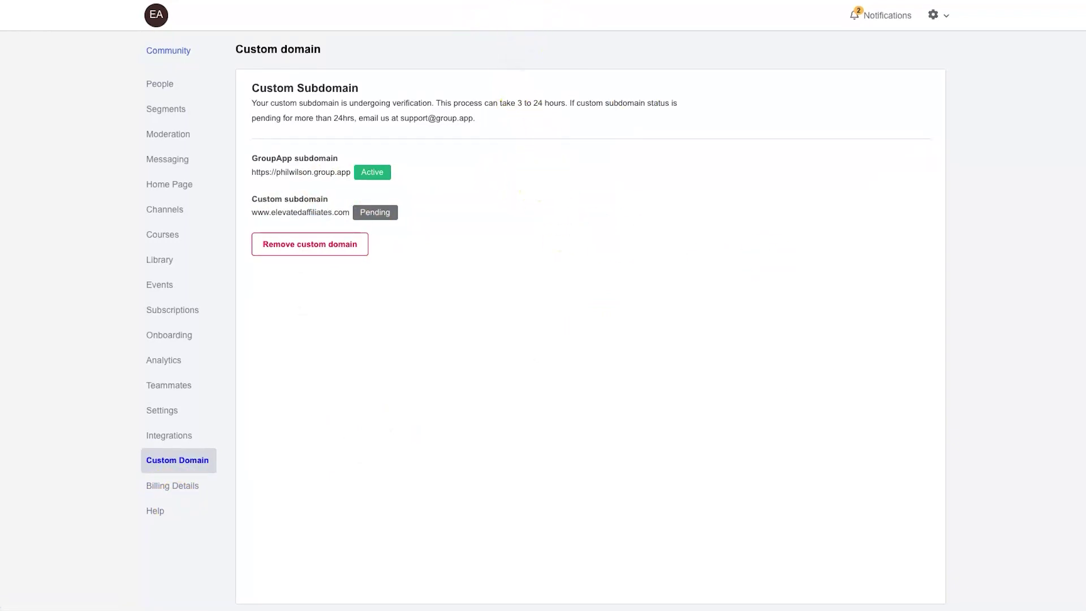
Step: Return to the general community settings and look through the options further down the page
{"action": "left_click", "coordinate": [164, 410]}
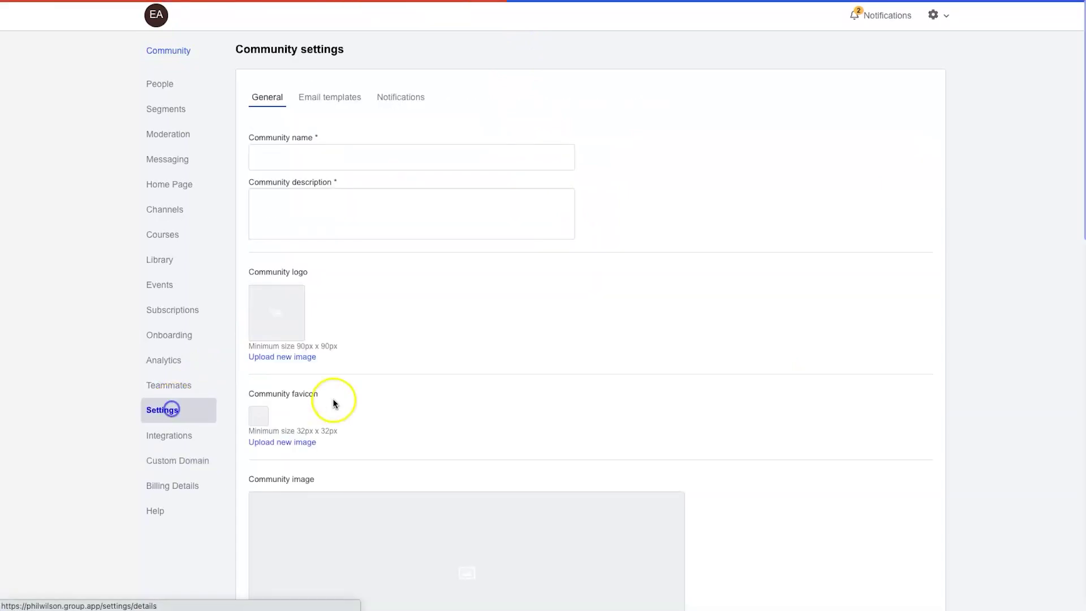
{"action": "scroll", "coordinate": [315, 407], "scroll_direction": "down", "scroll_amount": 15}
{"action": "scroll", "coordinate": [392, 394], "scroll_direction": "up", "scroll_amount": 3}
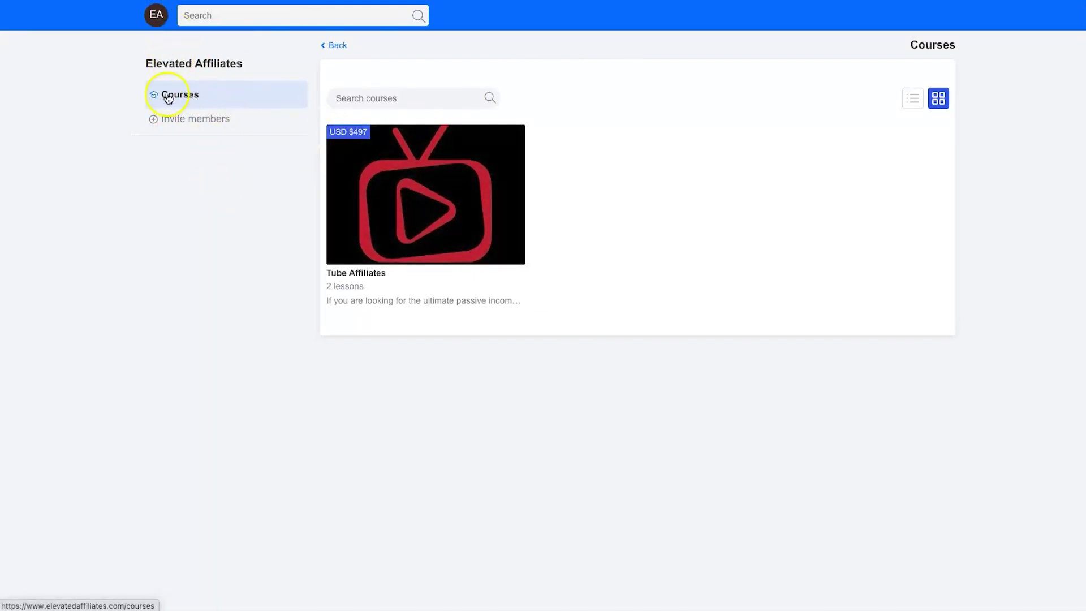
Step: Open the Tube Affiliates course in the member view, review its description and curriculum, and proceed to buy it for $497
{"action": "left_click", "coordinate": [436, 213]}
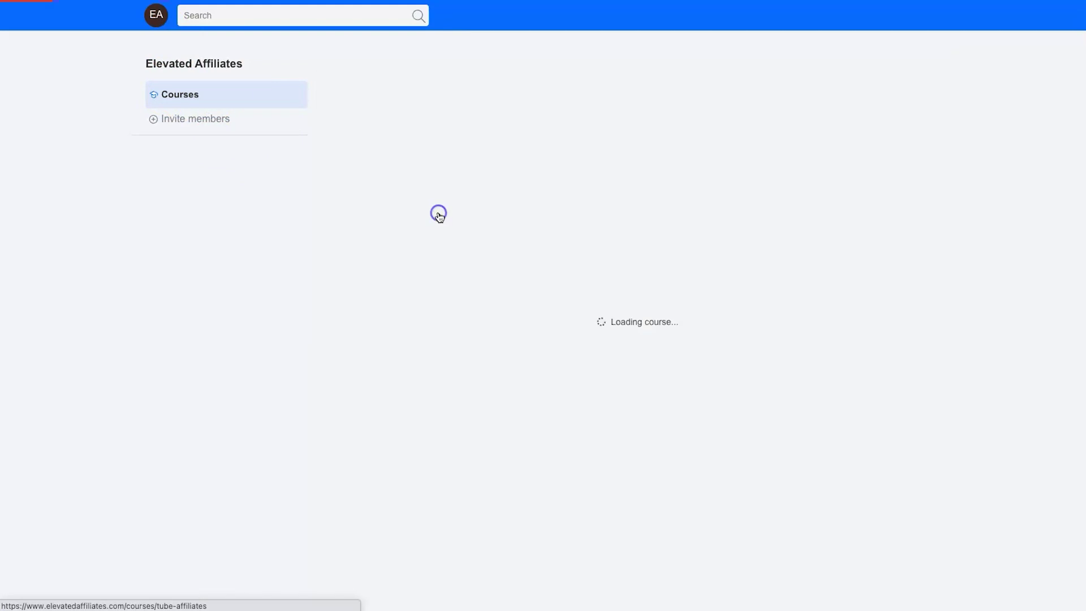
{"action": "scroll", "coordinate": [478, 257], "scroll_direction": "down", "scroll_amount": 4}
{"action": "scroll", "coordinate": [485, 260], "scroll_direction": "up", "scroll_amount": 4}
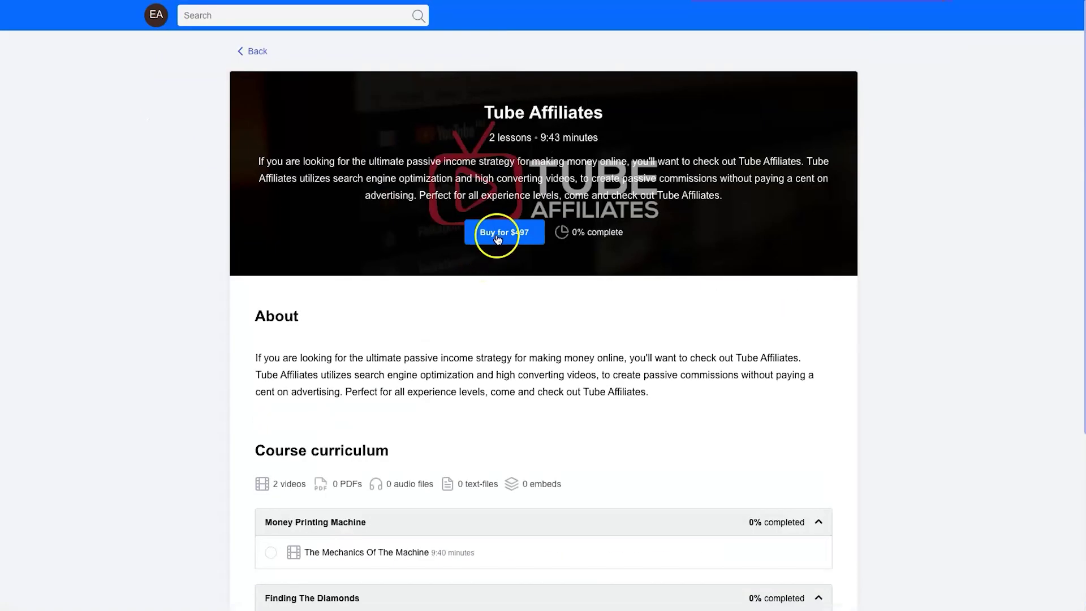
{"action": "scroll", "coordinate": [336, 537], "scroll_direction": "down", "scroll_amount": 5}
{"action": "scroll", "coordinate": [377, 495], "scroll_direction": "up", "scroll_amount": 5}
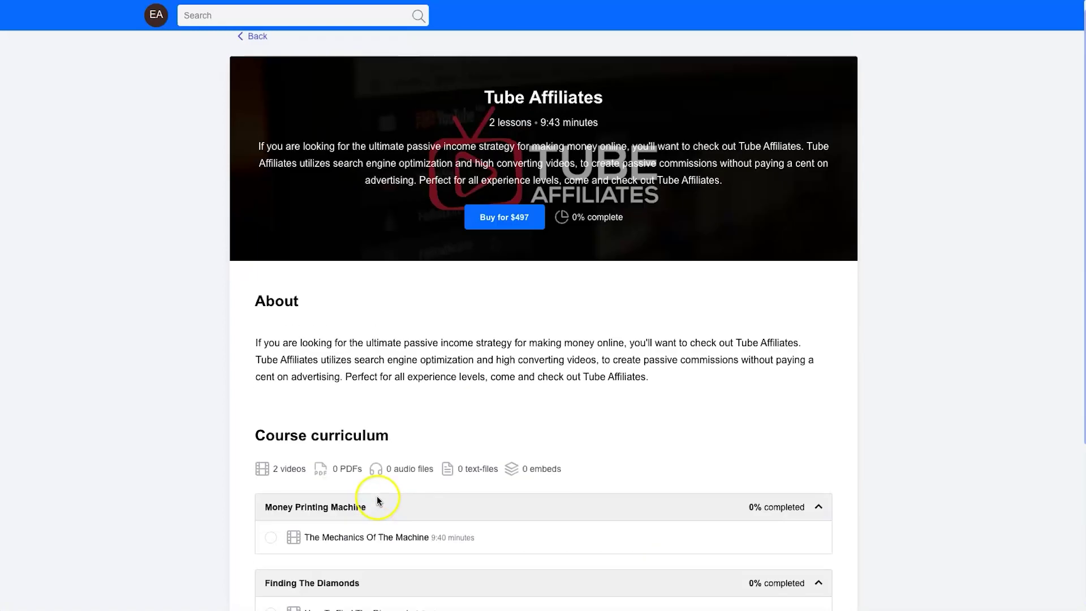
{"action": "left_click", "coordinate": [516, 233]}
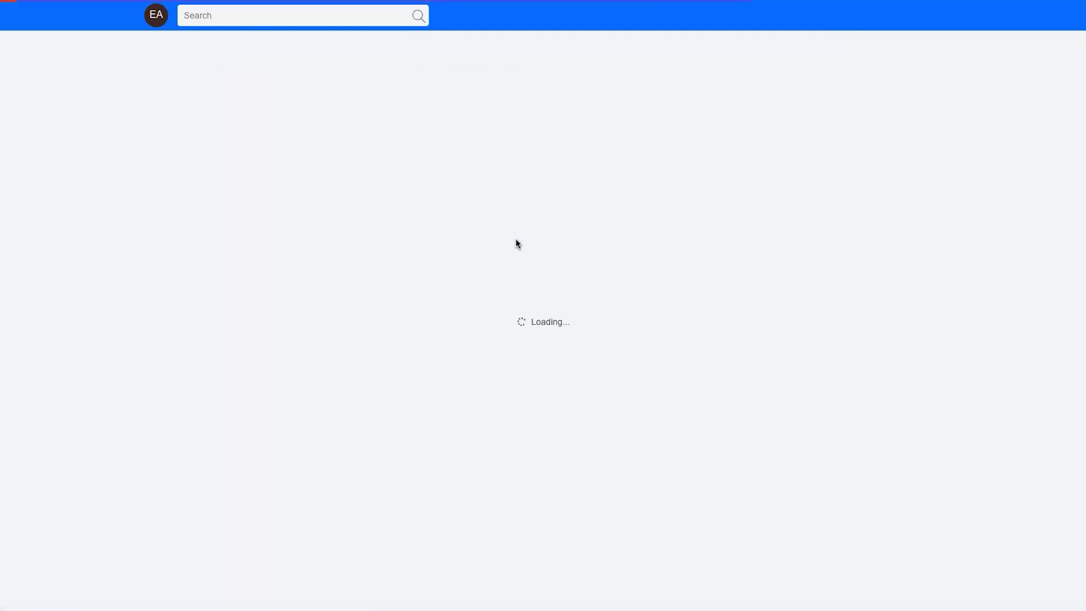